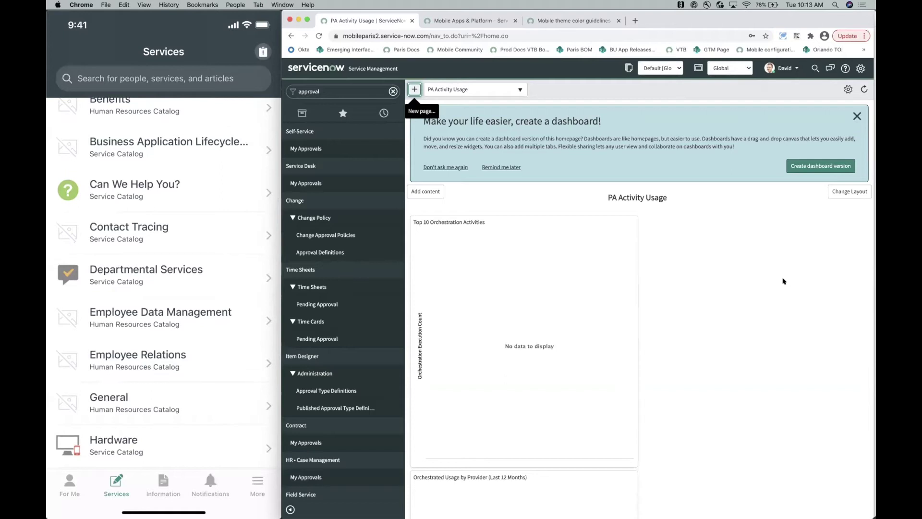
Filter the navigator for 'catalog administration' and open Catalog Administration > Properties.
drag(528, 222, 336, 80)
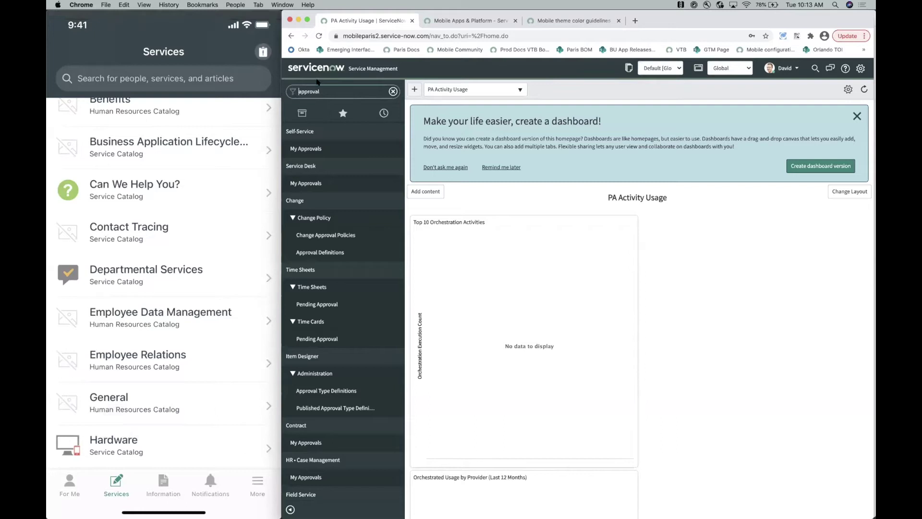
key(super+a)
text(cata)
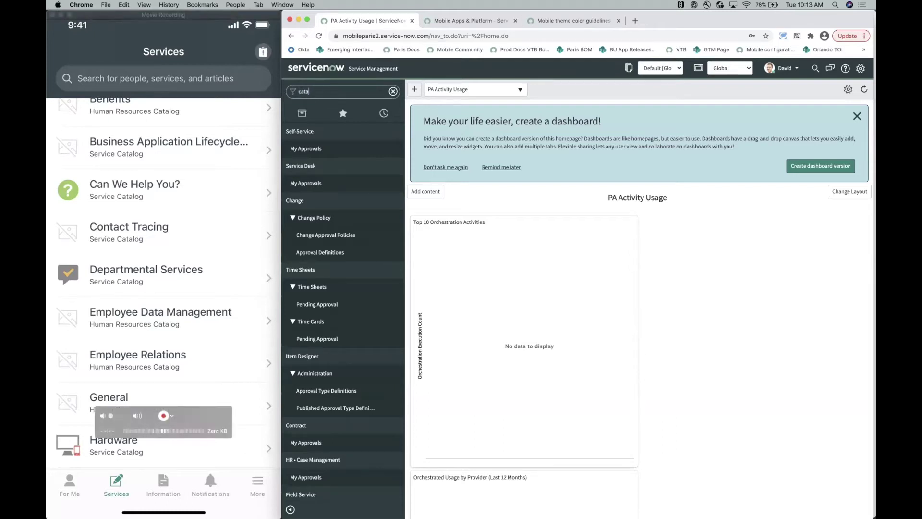
text(log)
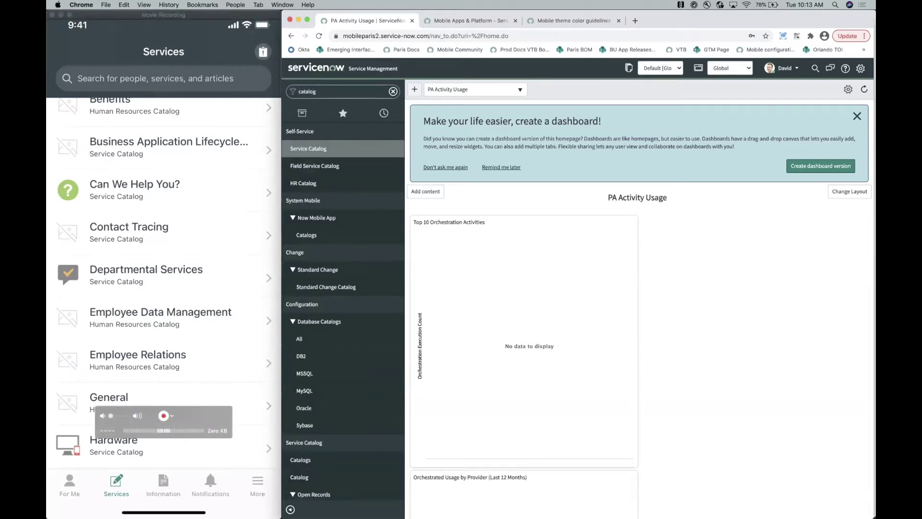
text( admins)
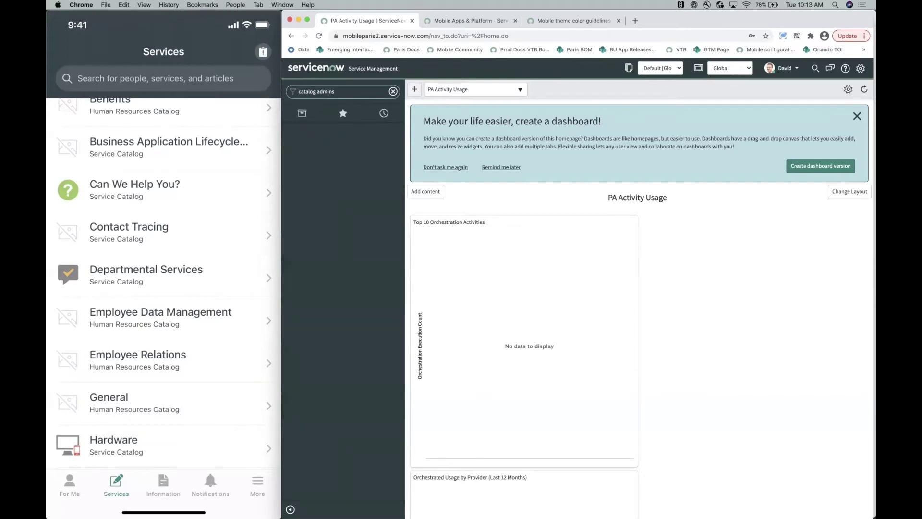
key(BackSpace)
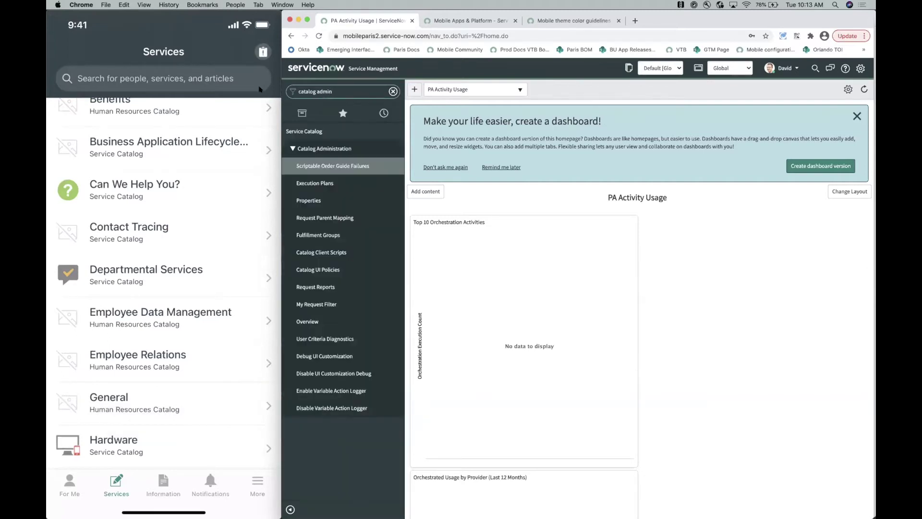
text(istration)
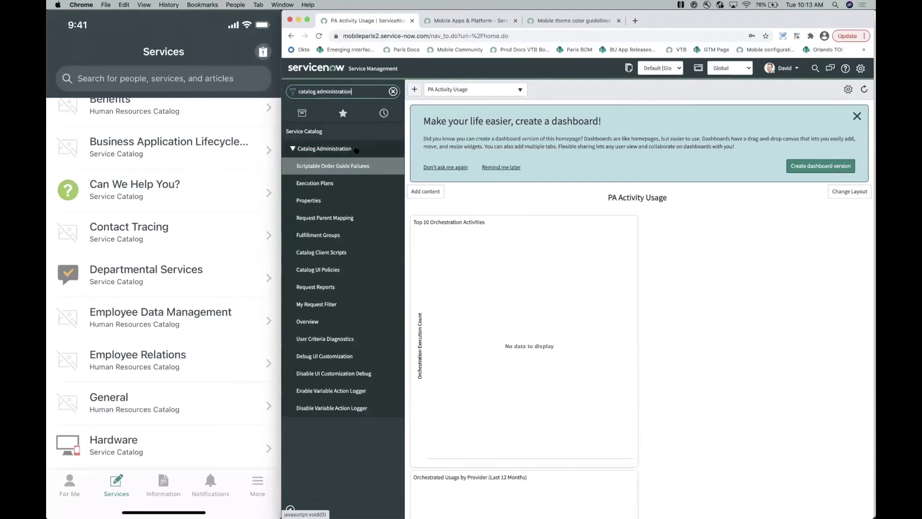
click(328, 201)
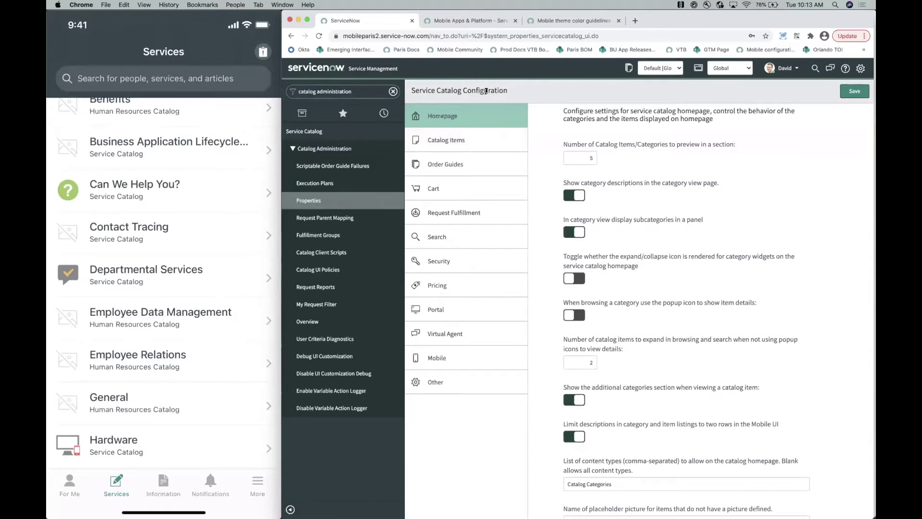
On the Mobile section, change the NOW Mobile catalog category sort option from Title to Order and save.
click(440, 361)
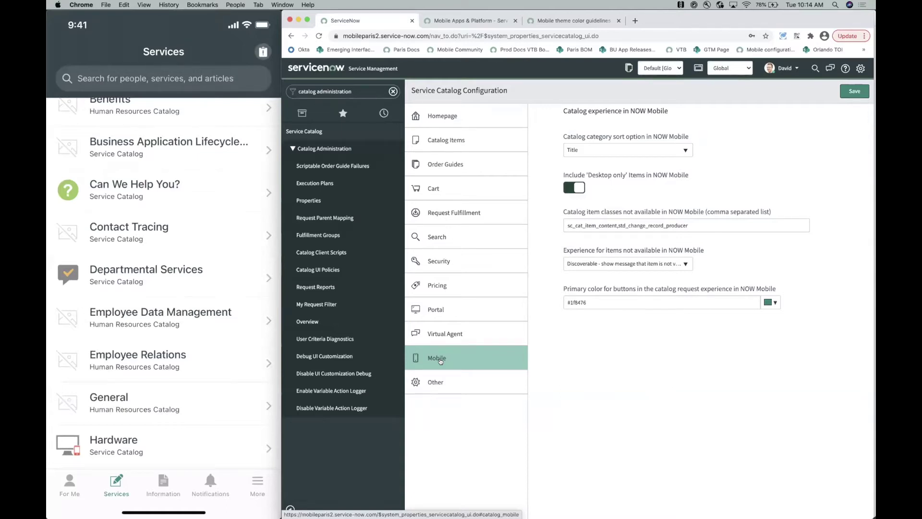
click(728, 69)
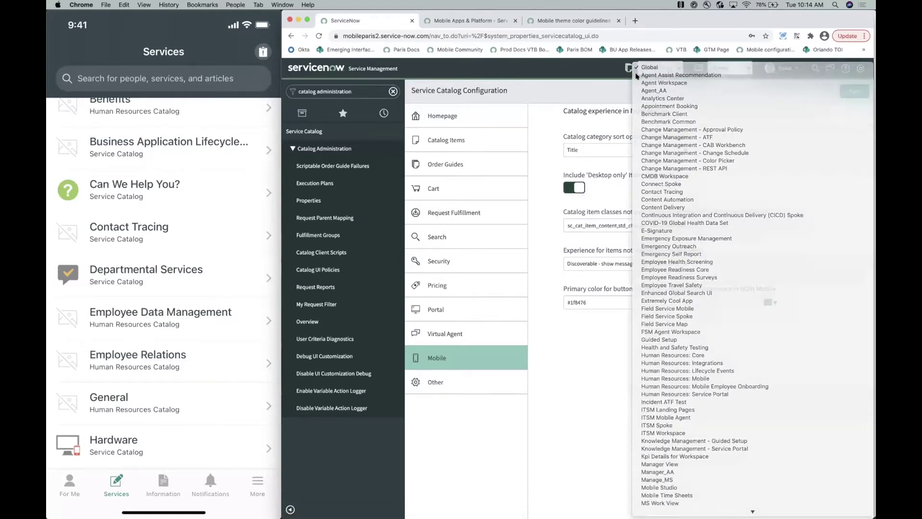
click(620, 134)
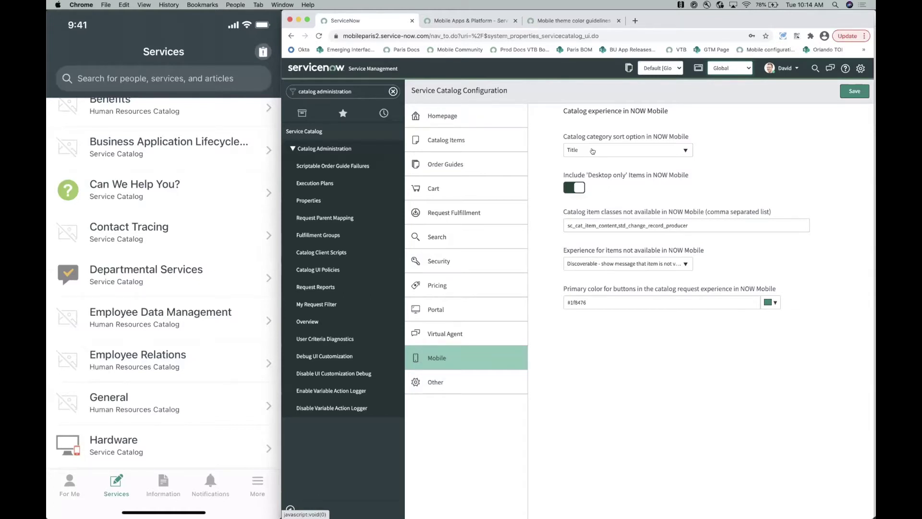
click(592, 151)
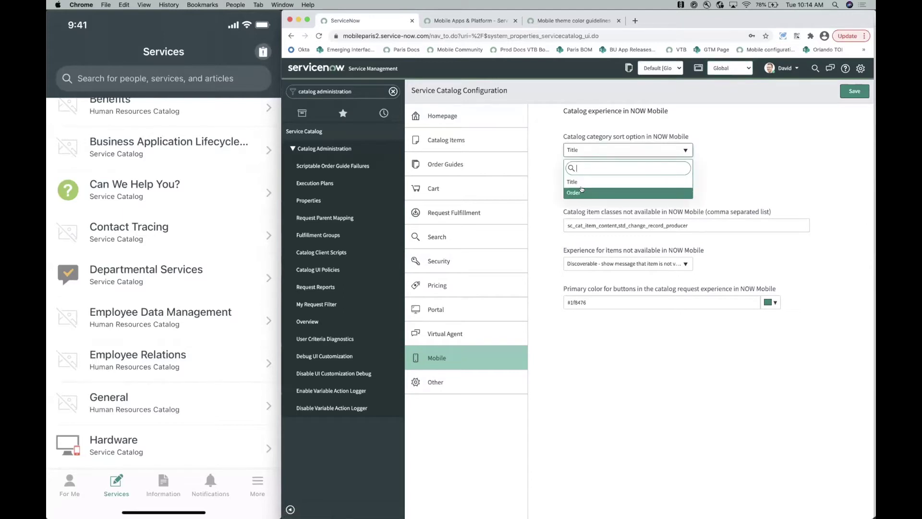
click(582, 191)
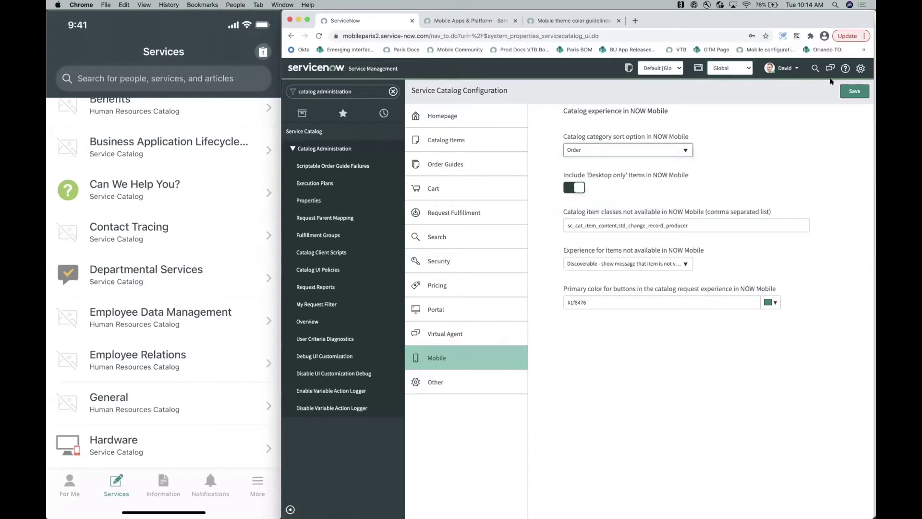
click(853, 91)
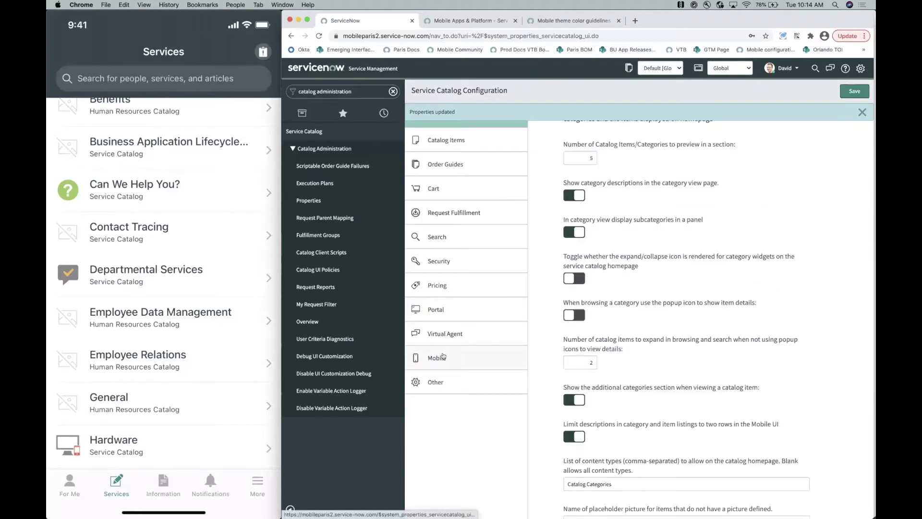
Filter the navigator for 'now mobile' and open Now Mobile App > Catalogs.
click(443, 355)
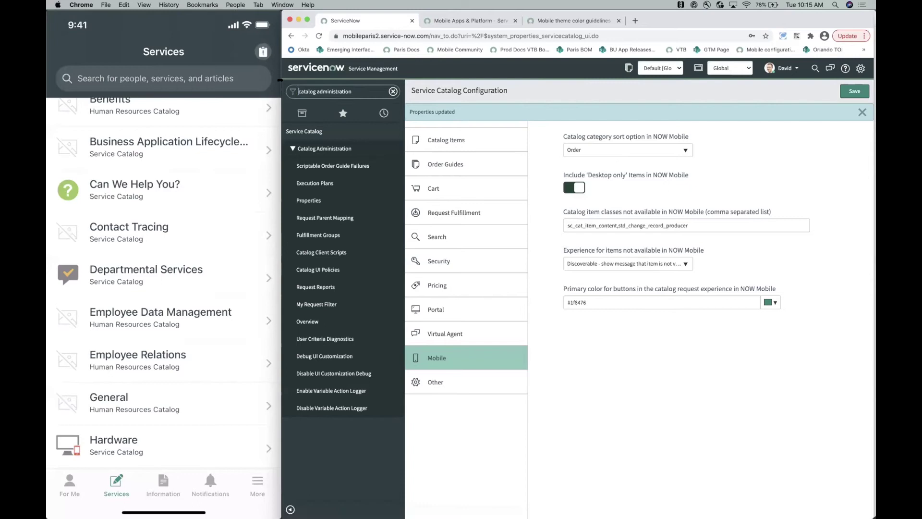
click(327, 90)
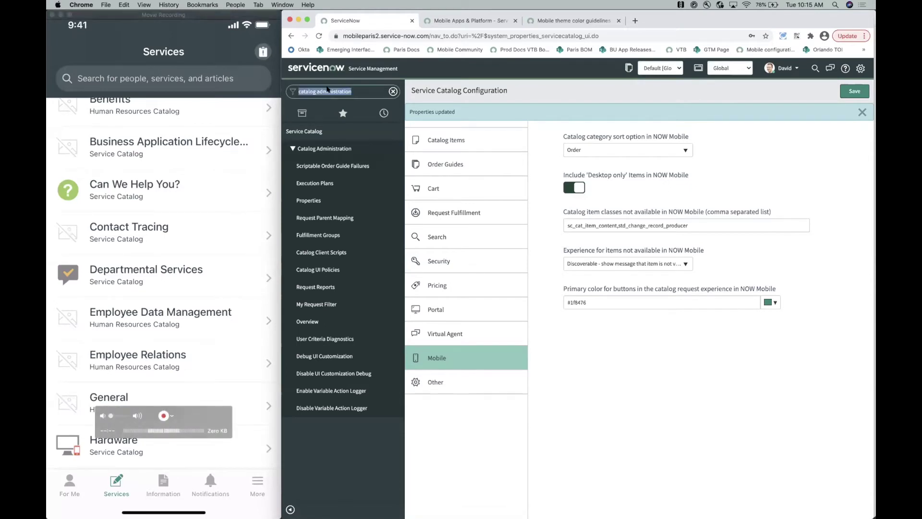
text(now m)
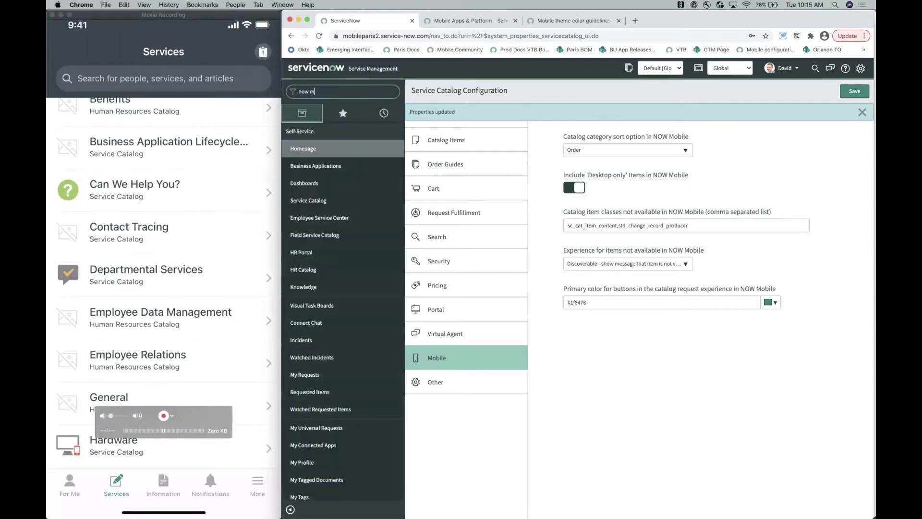
text(obile)
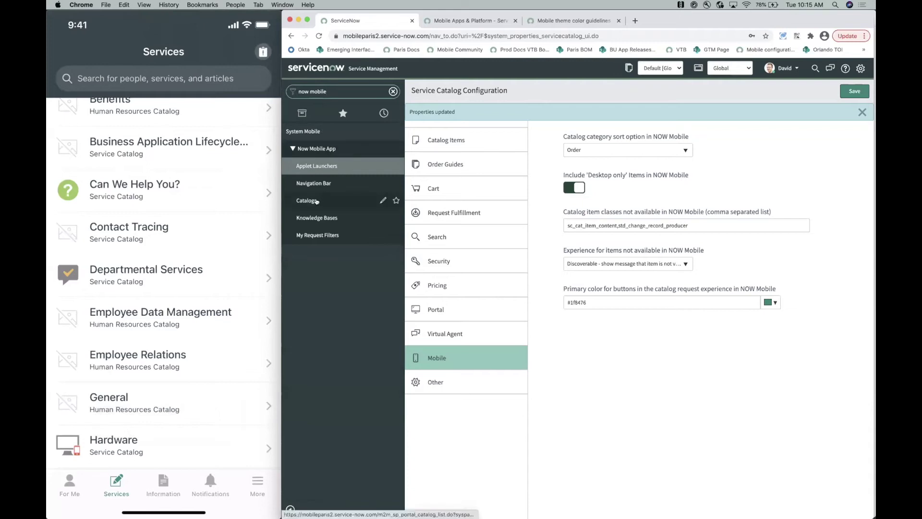
click(315, 201)
click(315, 200)
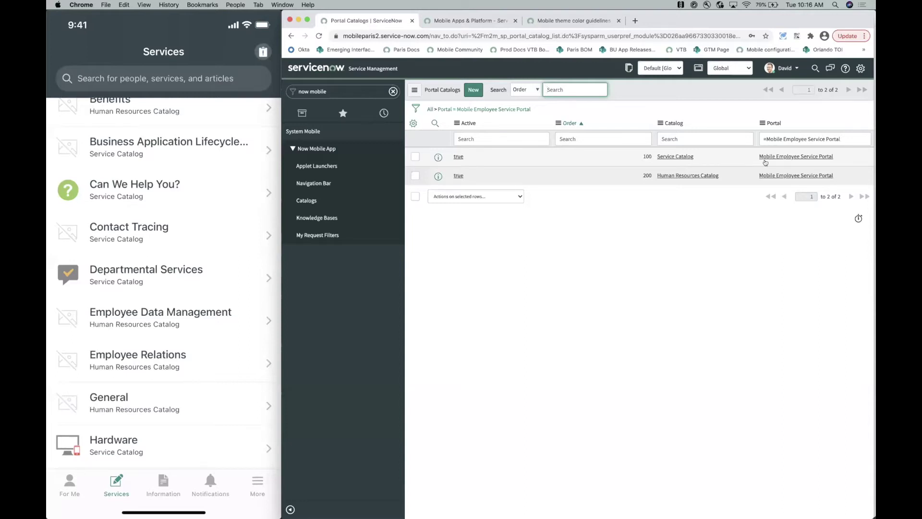
Open the Service Catalog record and view its Categories tab listing 45 categories.
click(674, 155)
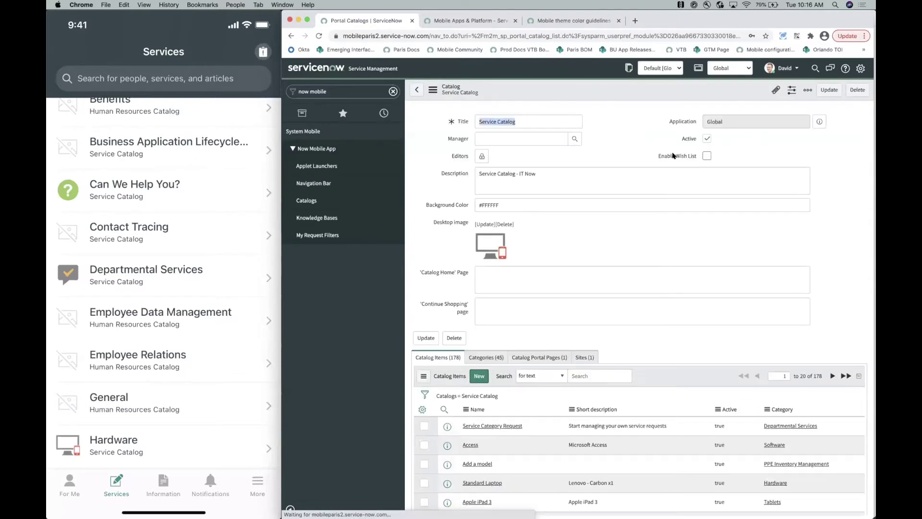
scroll(609, 243, down, 2)
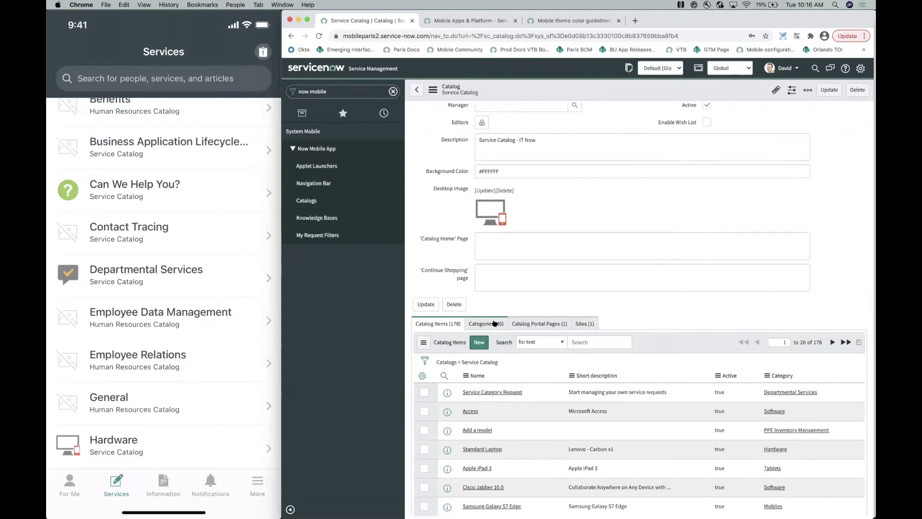
click(492, 324)
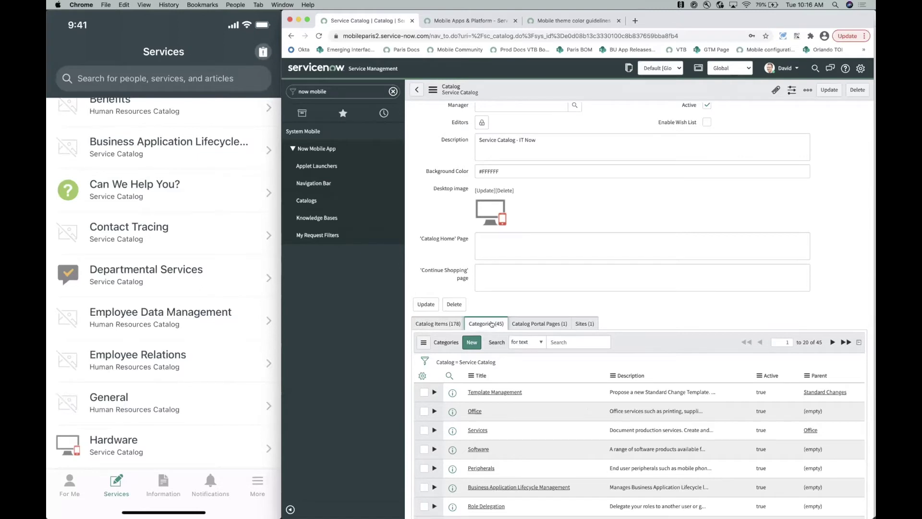
scroll(492, 324, down, 4)
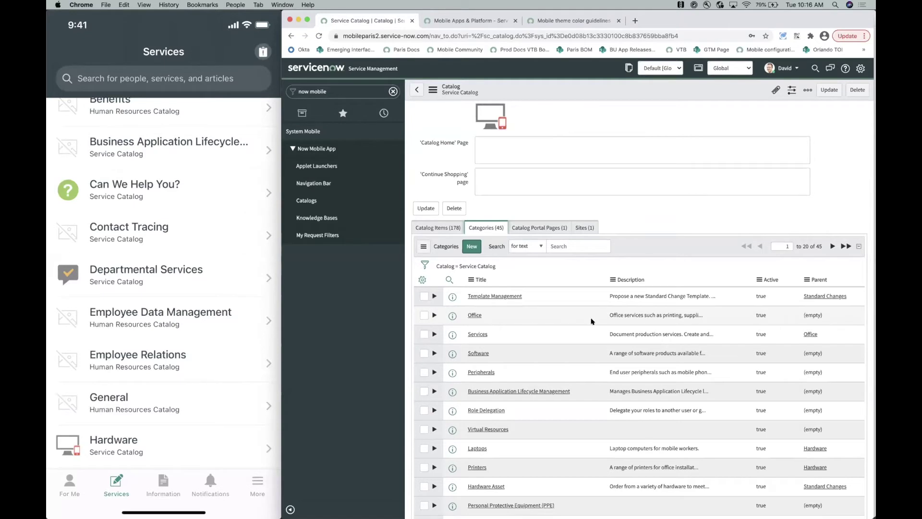
scroll(593, 319, down, 1)
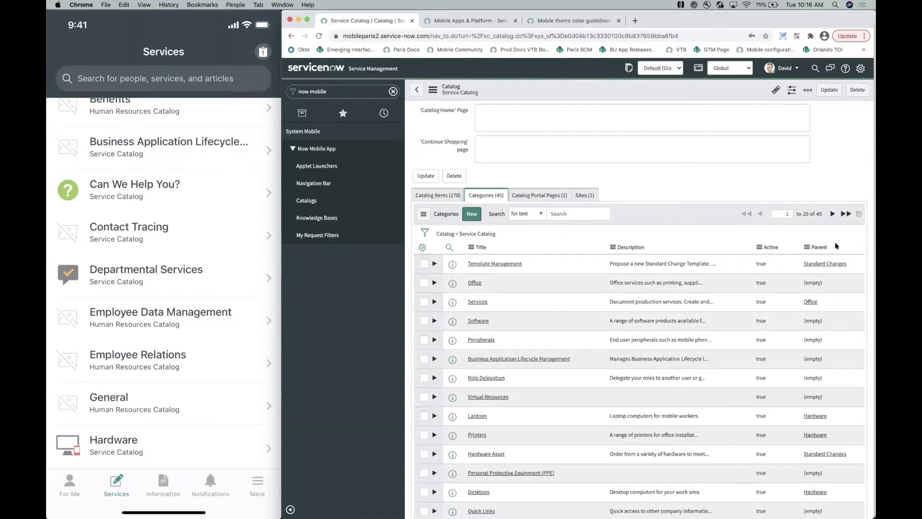
Move Order into the selected columns of the Service Catalog categories list and apply the layout.
click(422, 248)
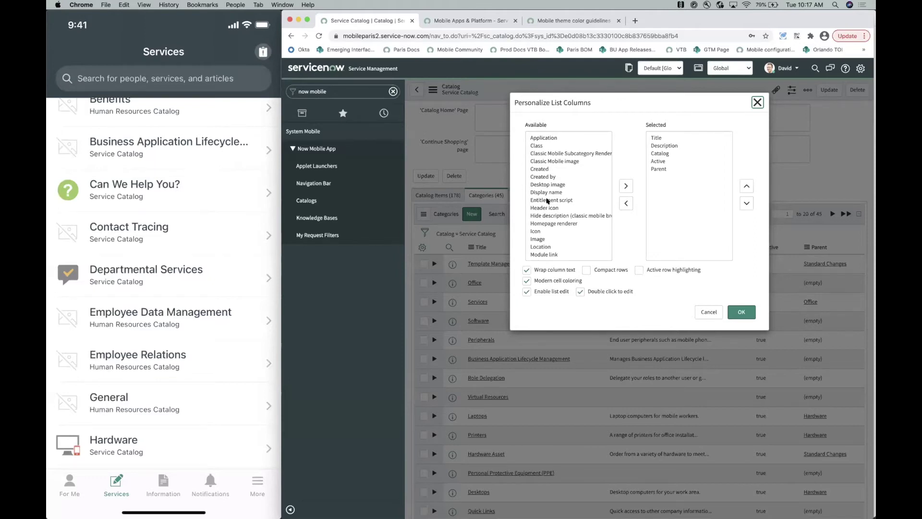
scroll(556, 207, down, 2)
scroll(555, 207, up, 2)
scroll(555, 207, down, 3)
double_click(544, 186)
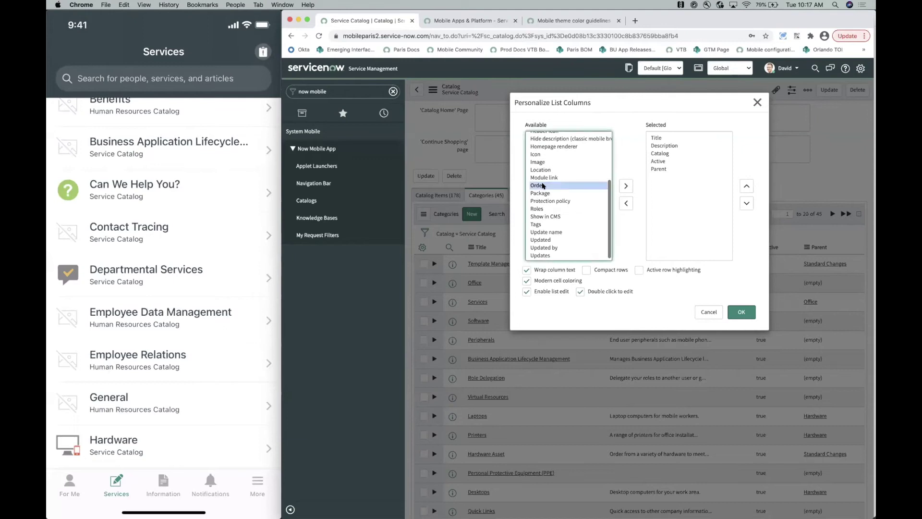
click(739, 310)
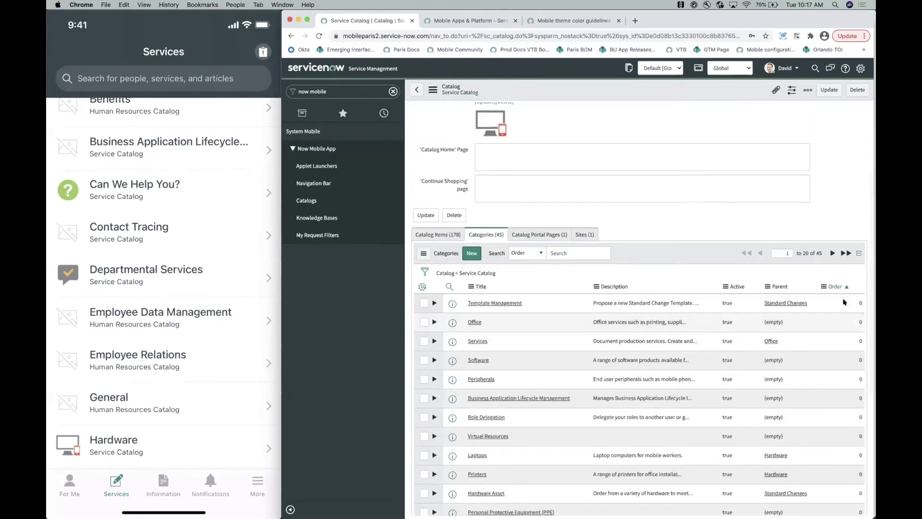
scroll(835, 310, down, 2)
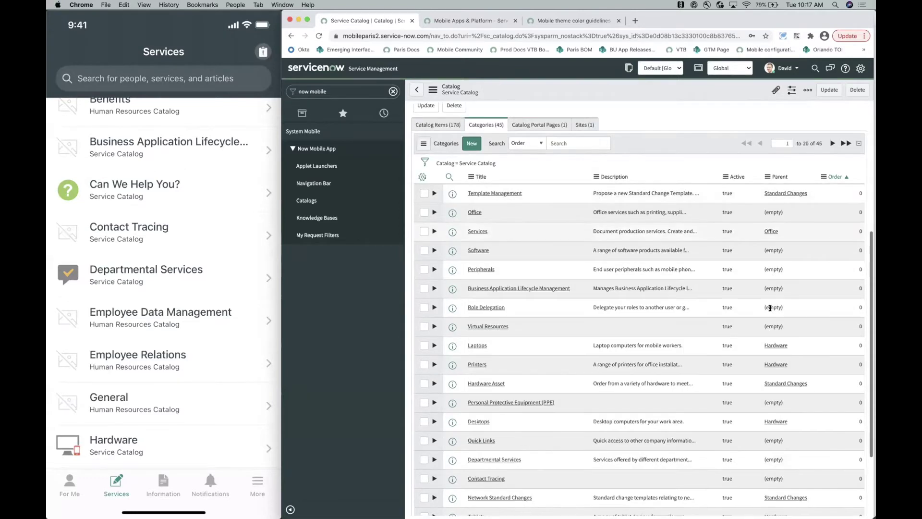
scroll(769, 310, down, 3)
scroll(749, 288, up, 10)
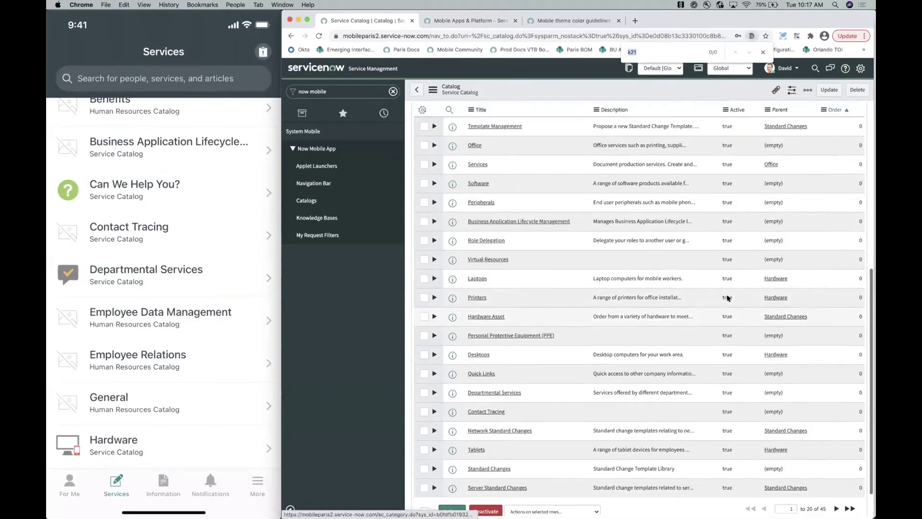
scroll(546, 395, down, 3)
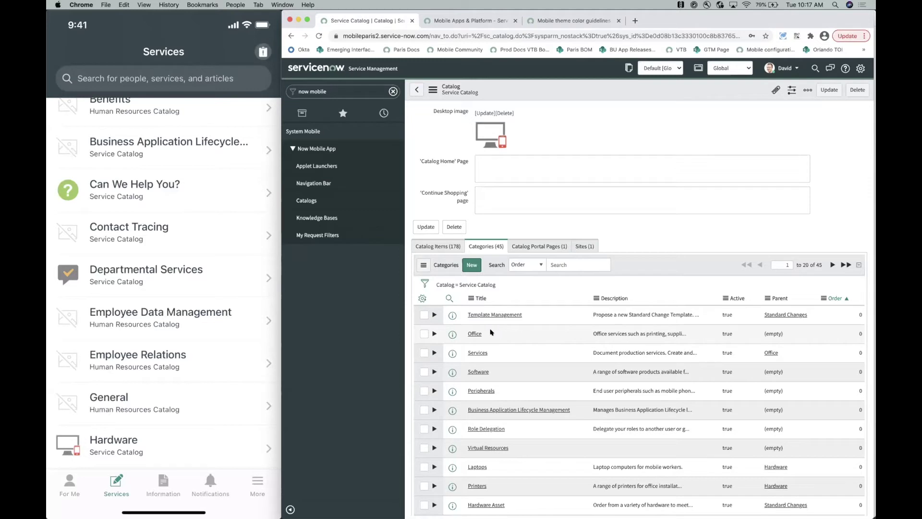
Set the Office category's Order to 100 and save the Service Catalog record.
double_click(846, 331)
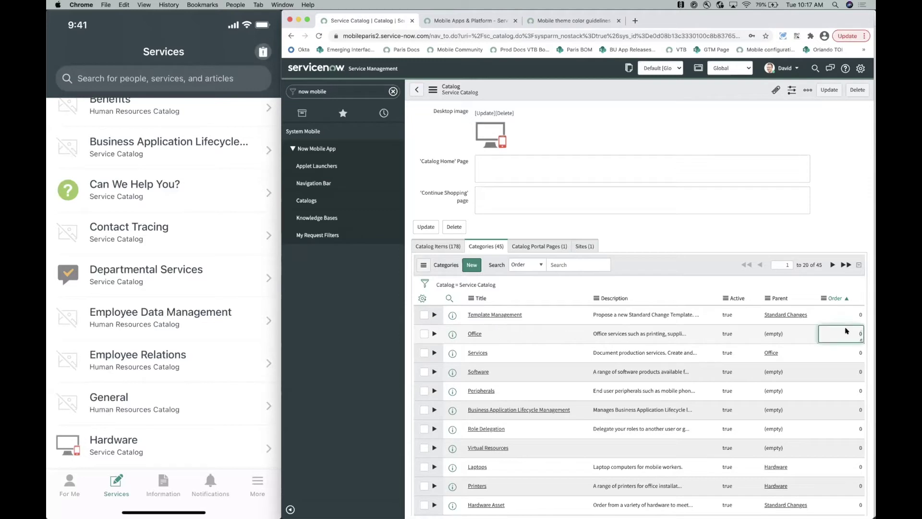
text(100)
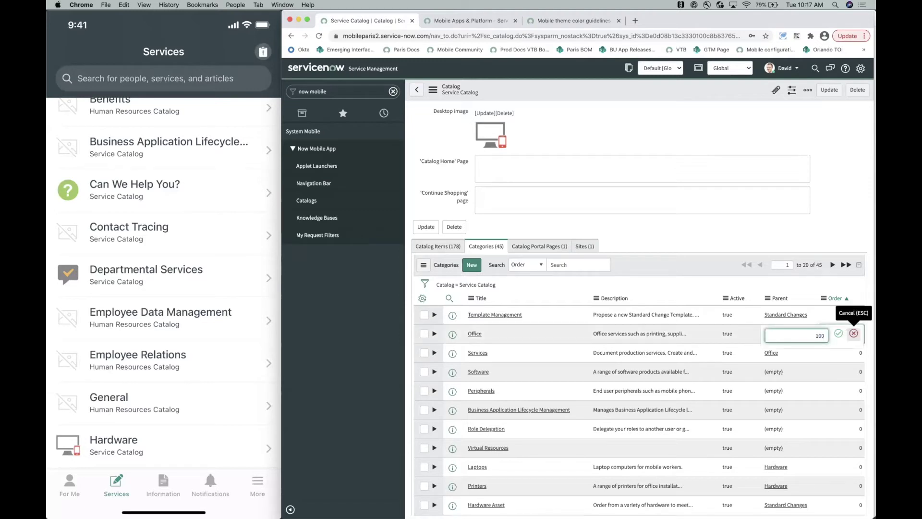
key(Return)
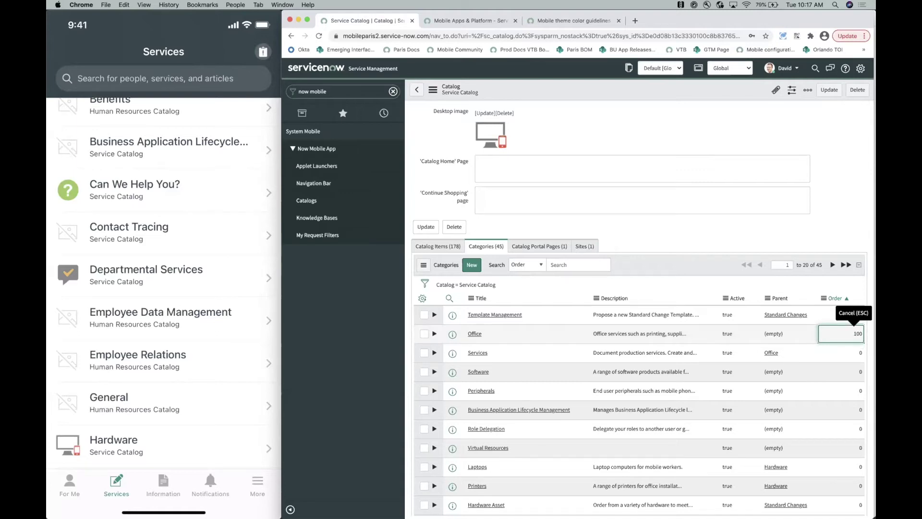
click(426, 87)
click(447, 98)
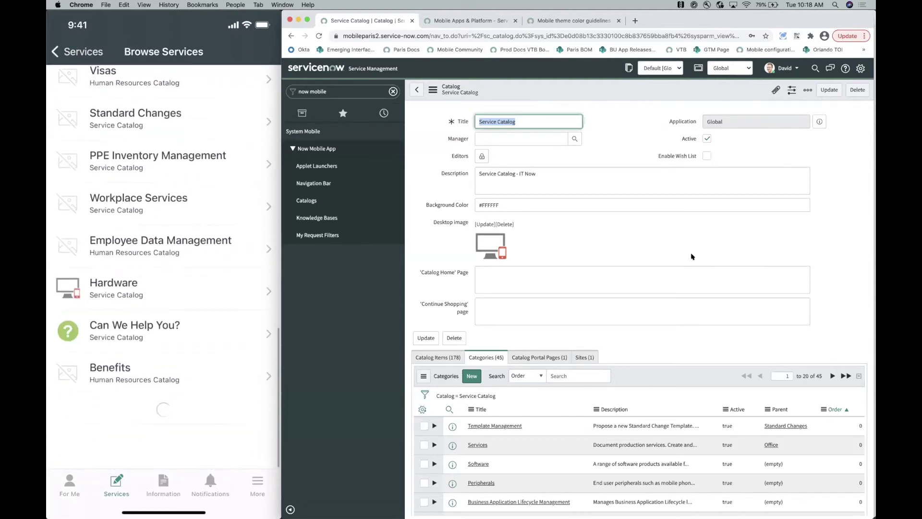
mouse_move(120, 434)
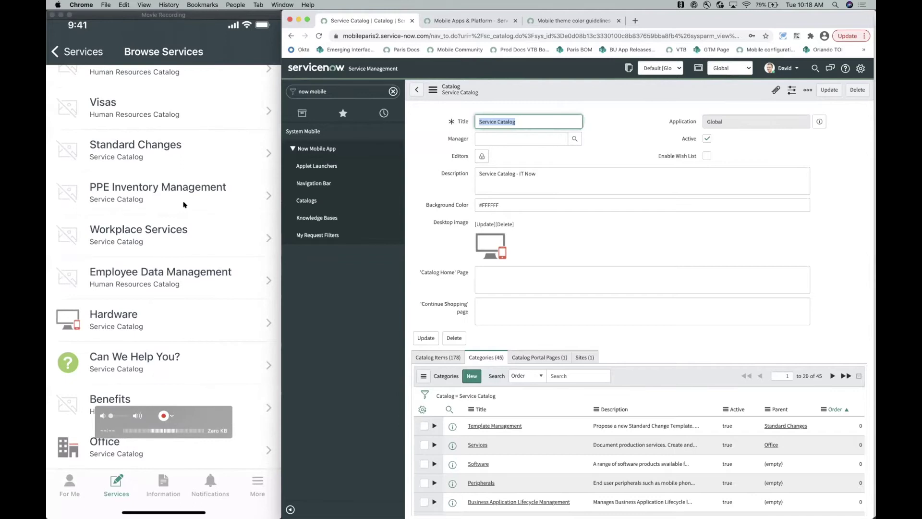
scroll(522, 399, down, 3)
mouse_move(196, 313)
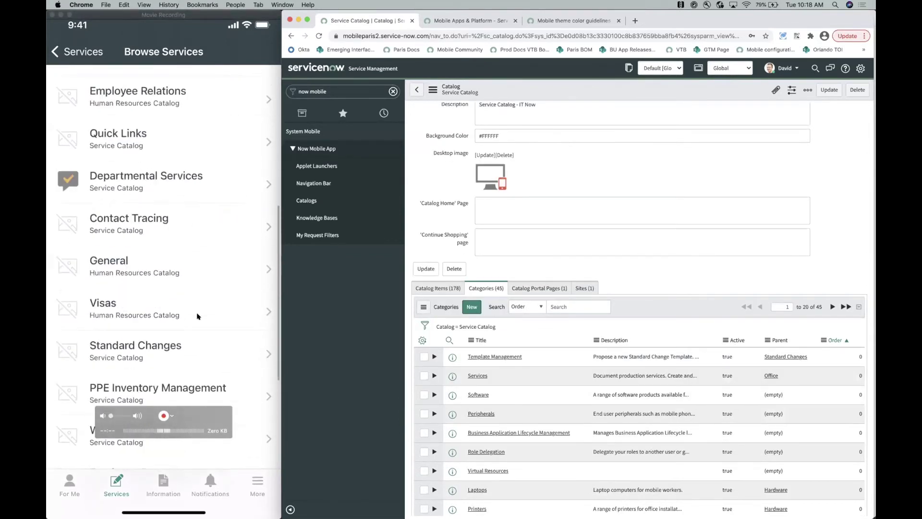
scroll(740, 376, down, 4)
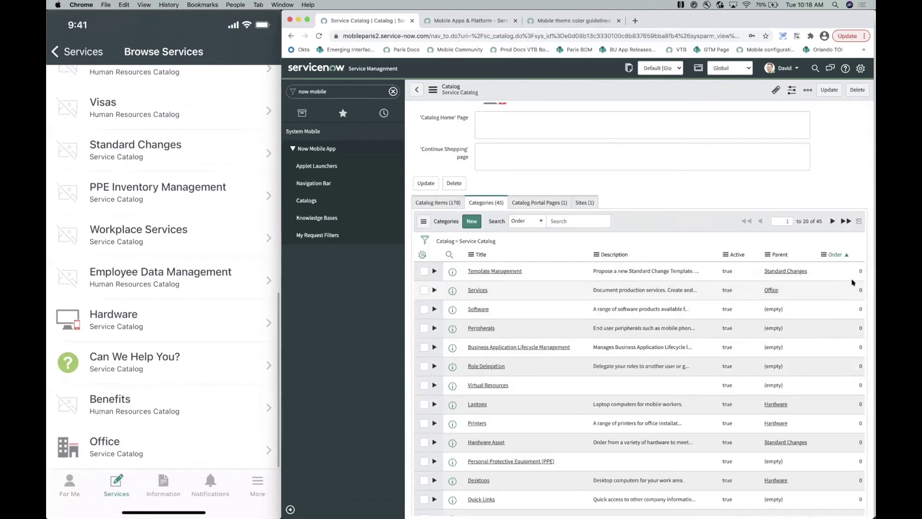
scroll(850, 312, down, 7)
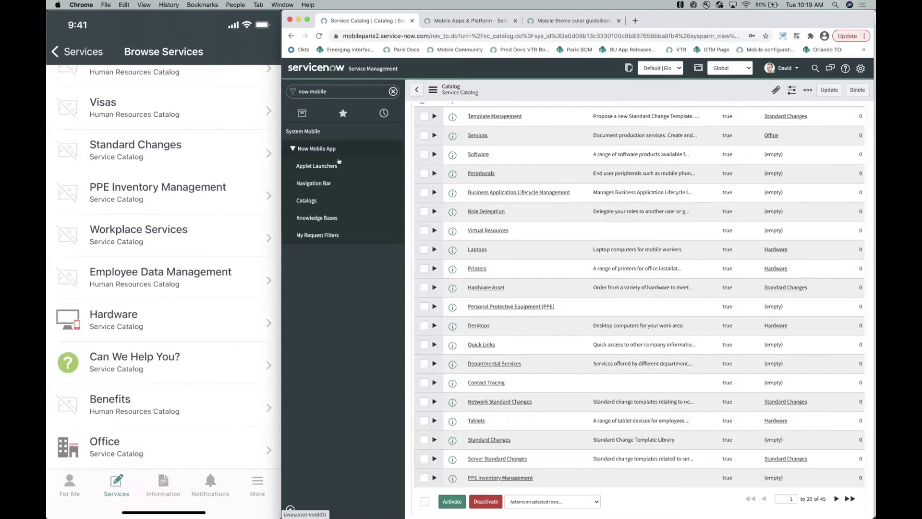
In Catalog Administration Properties, turn off Include 'Desktop only' Items in NOW Mobile and save.
triple_click(332, 92)
text(catalog admin)
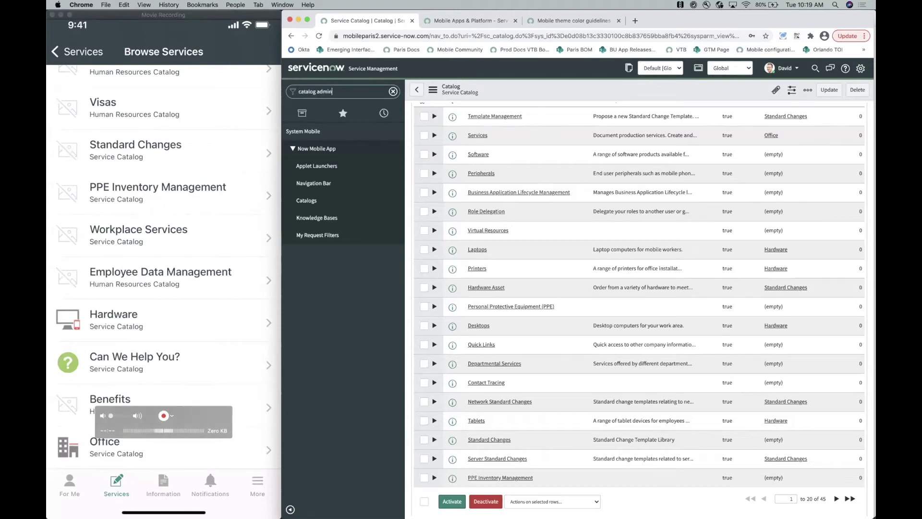
text(istration)
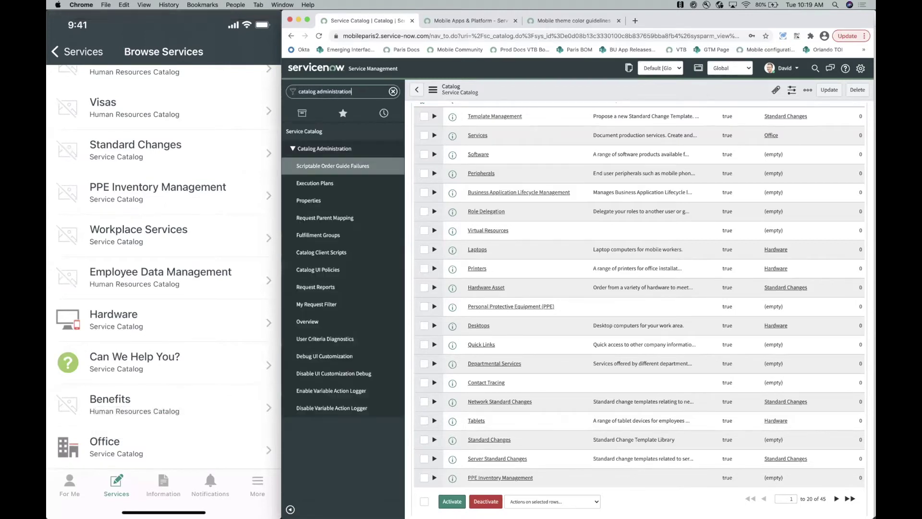
click(330, 199)
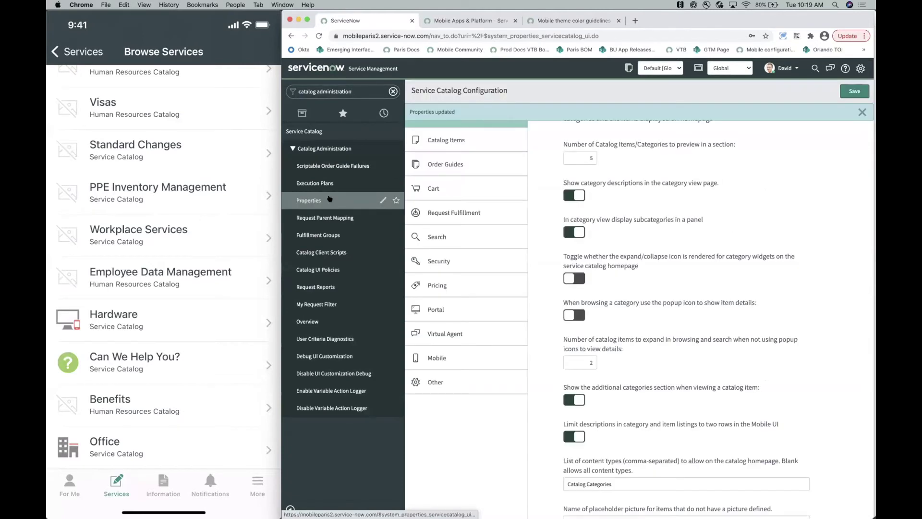
click(482, 353)
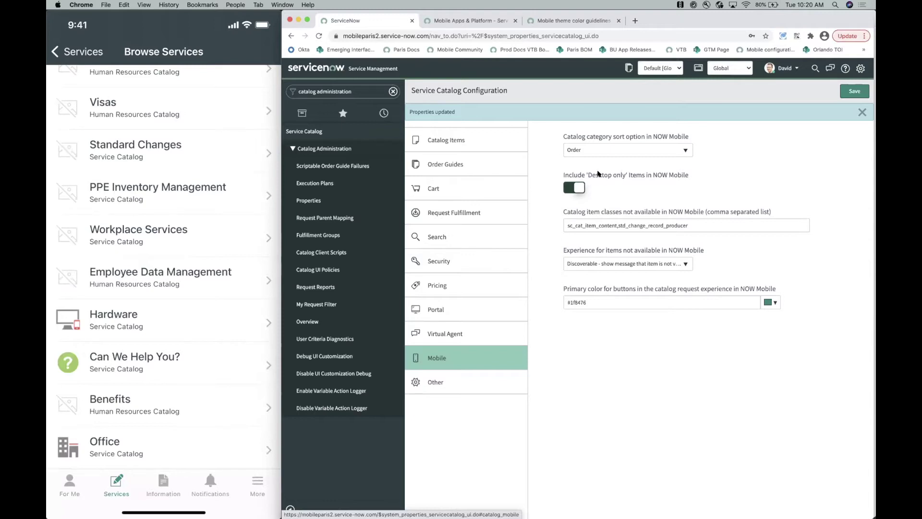
click(574, 187)
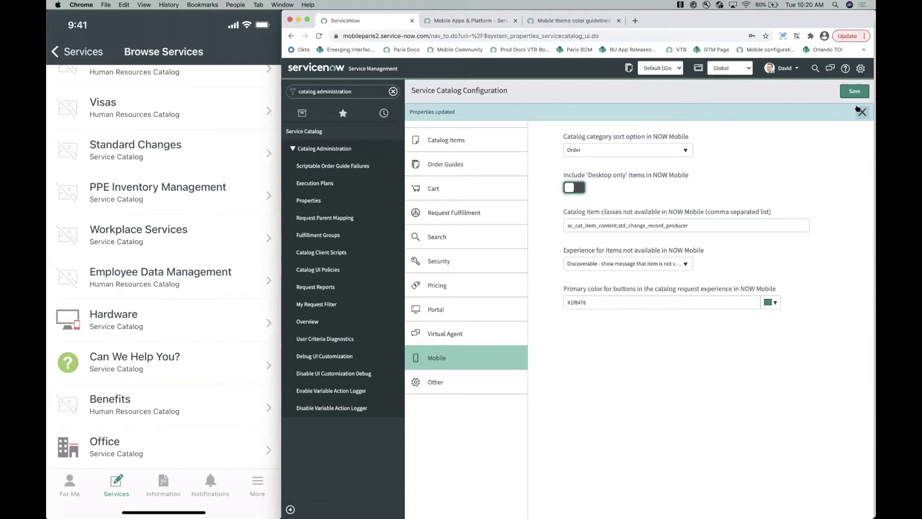
click(853, 91)
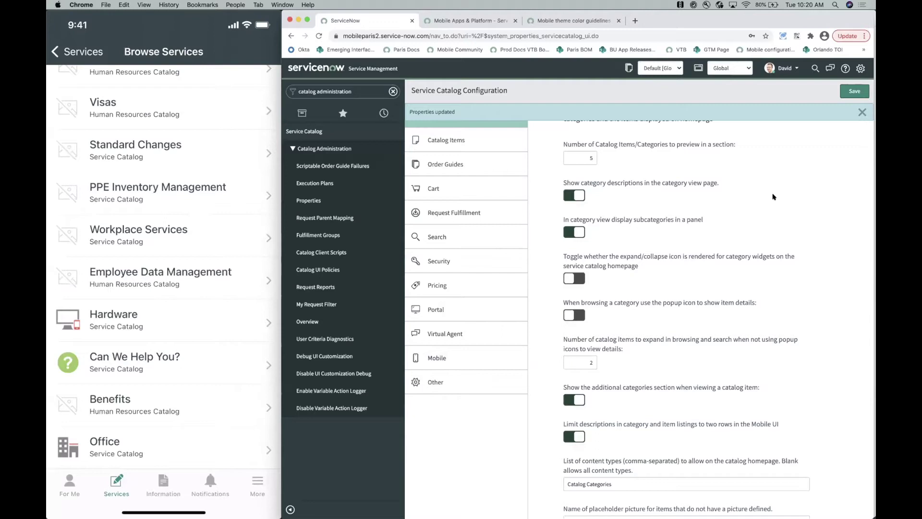
Filter the navigator for 'now mobile' and open the Service Catalog from the Catalogs list.
click(369, 94)
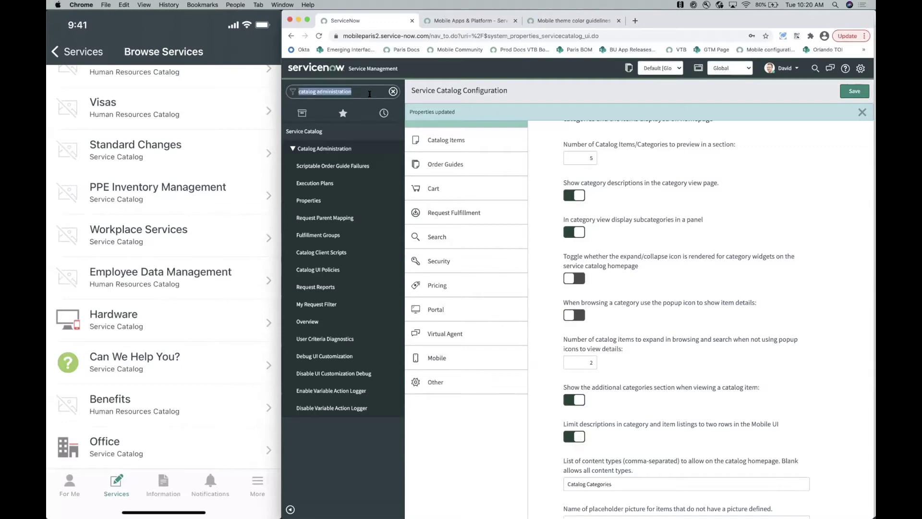
text(c)
text(ow)
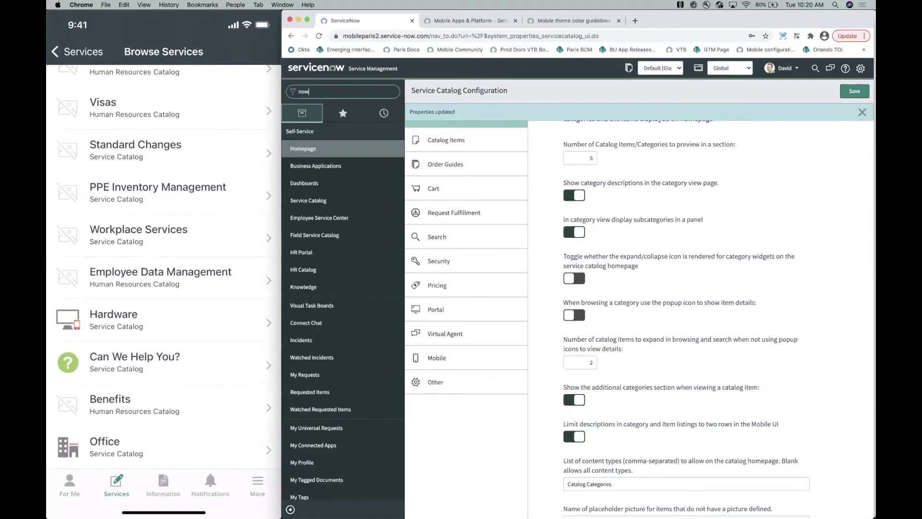
text( mobile)
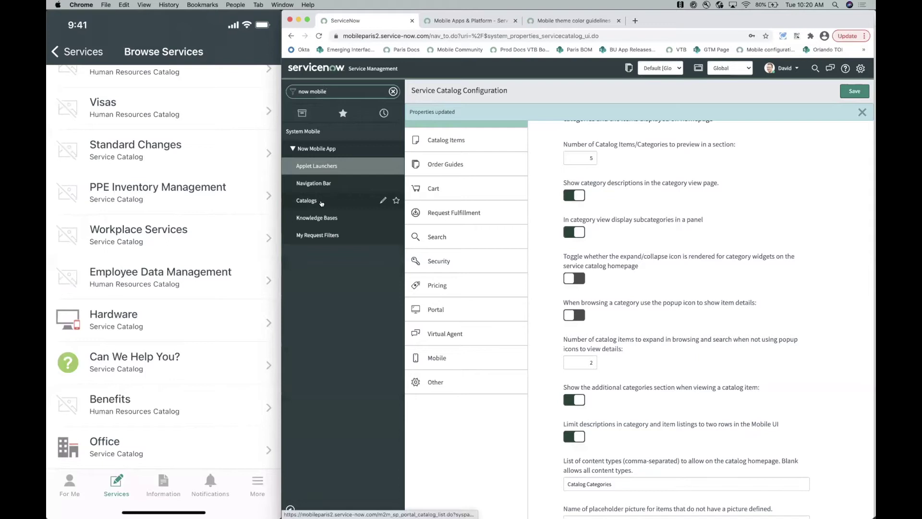
click(322, 203)
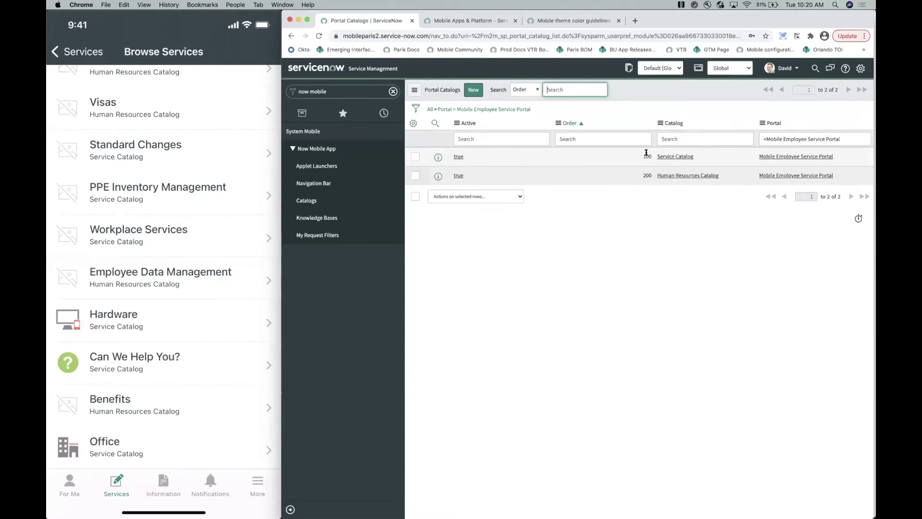
click(682, 157)
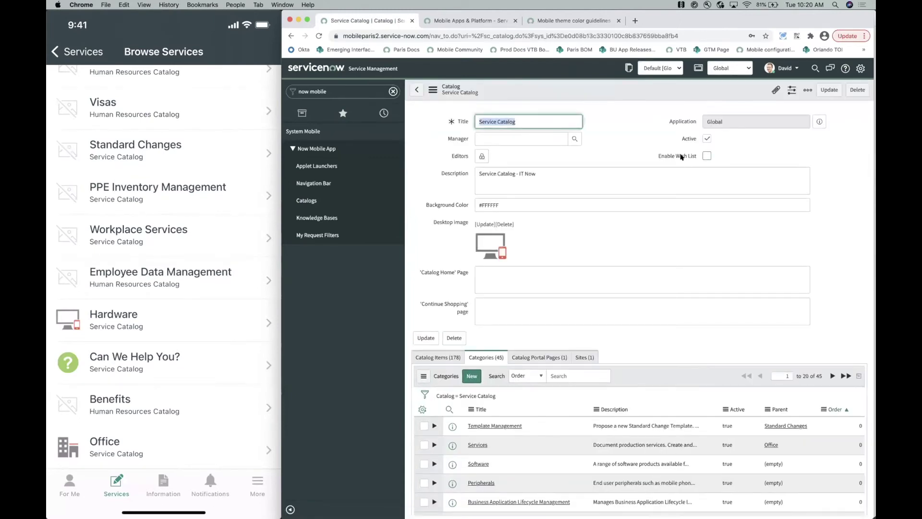
Page to the last Categories page and open the Office category.
scroll(621, 310, down, 10)
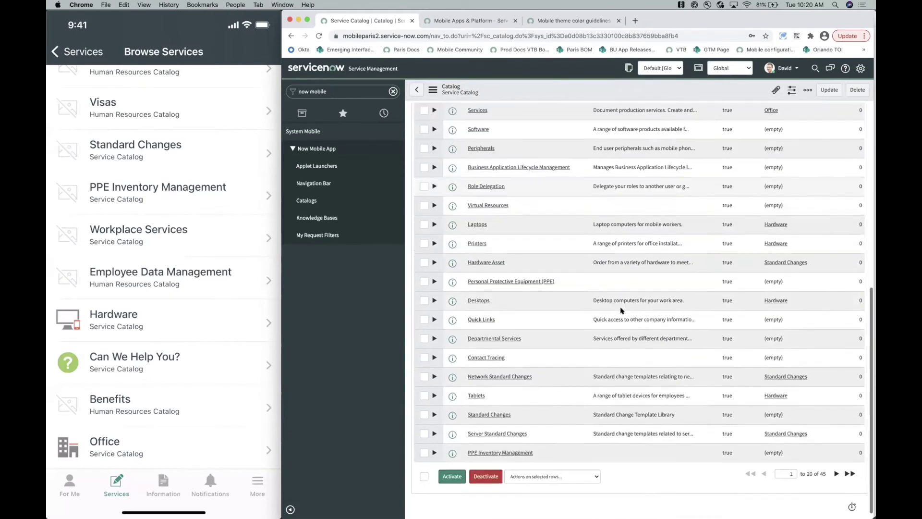
scroll(624, 307, up, 2)
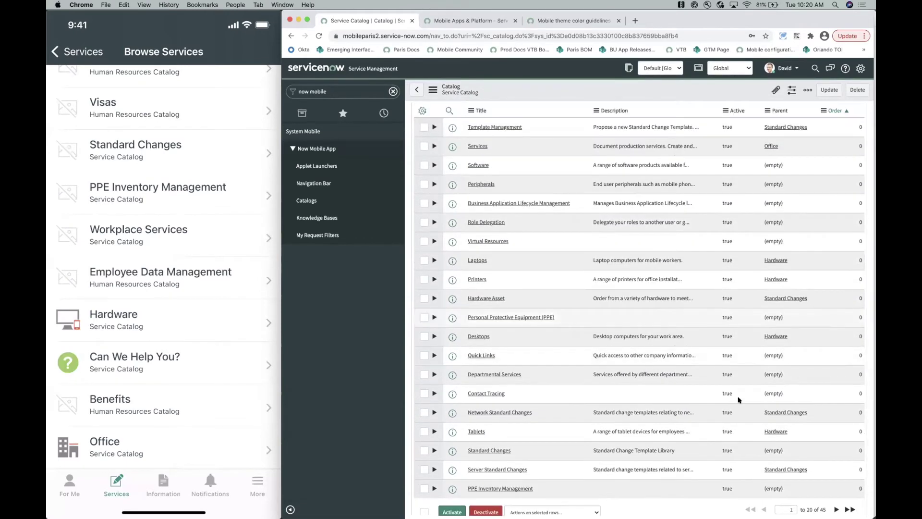
click(836, 509)
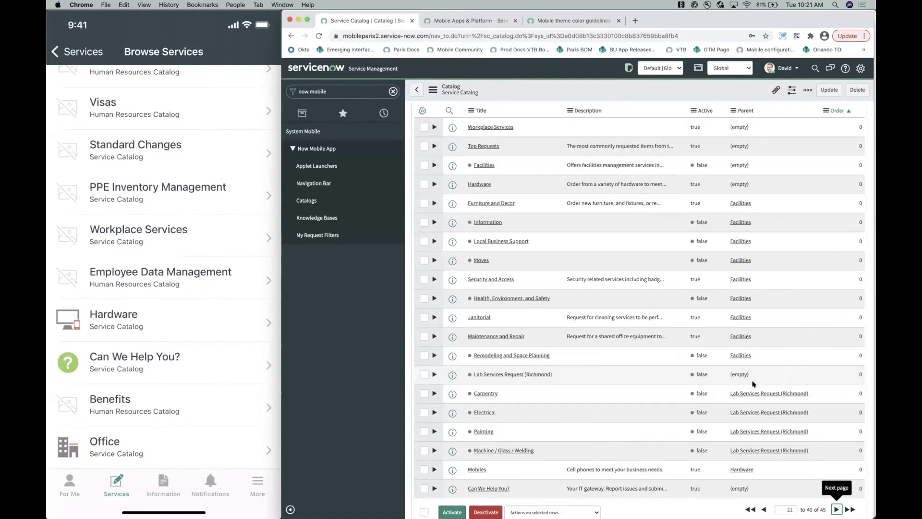
click(835, 509)
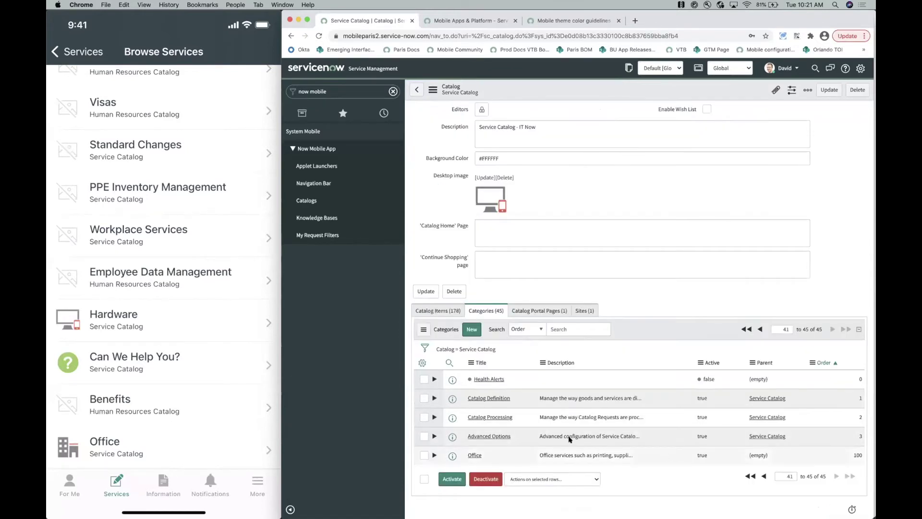
click(474, 456)
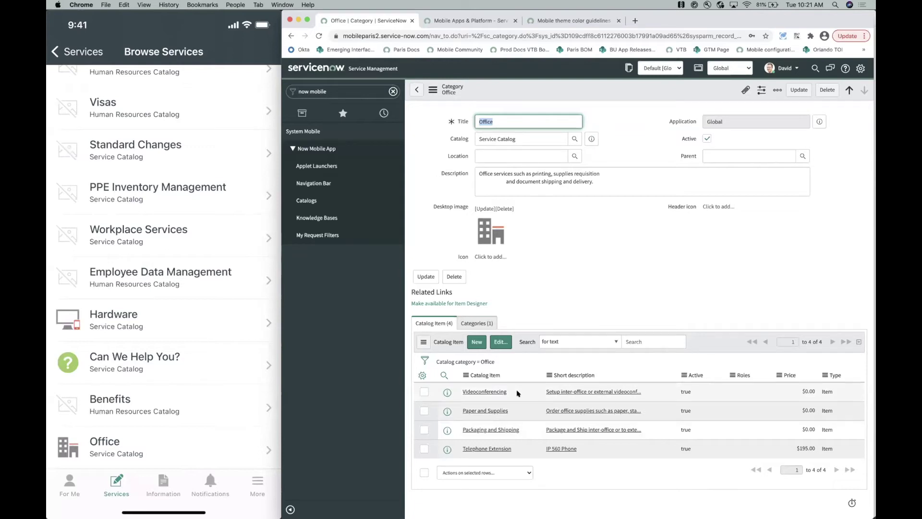
Open the Videoconferencing catalog item from the Office category.
click(489, 393)
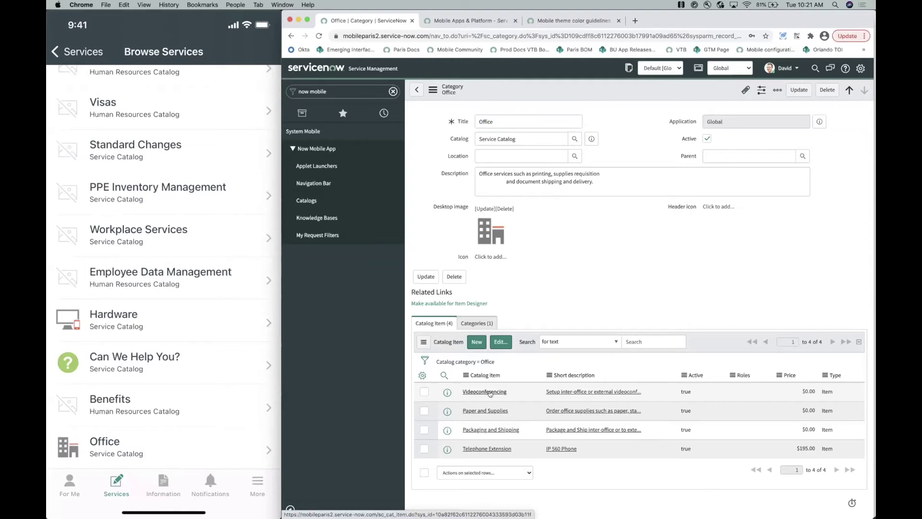
click(489, 392)
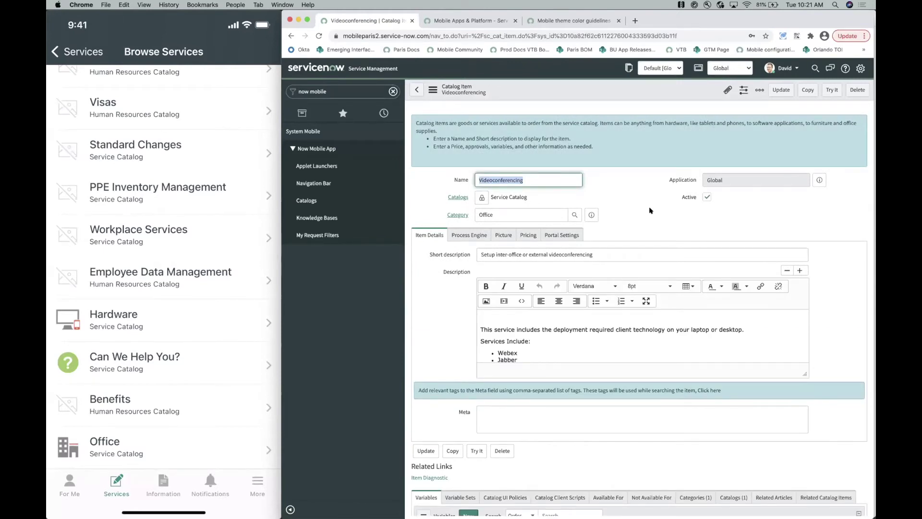
scroll(653, 218, down, 5)
scroll(649, 212, up, 4)
scroll(649, 210, up, 1)
Add the Availability field to the catalog item form layout and save it.
click(428, 91)
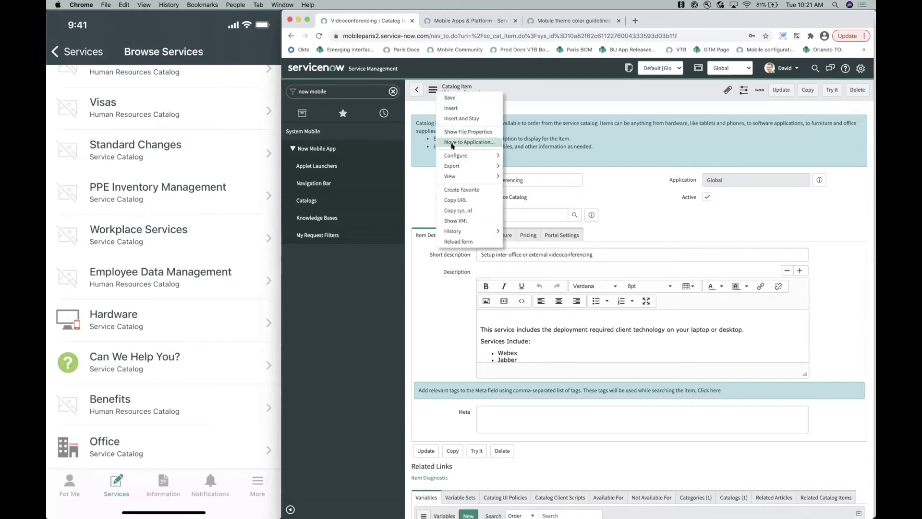
mouse_move(463, 157)
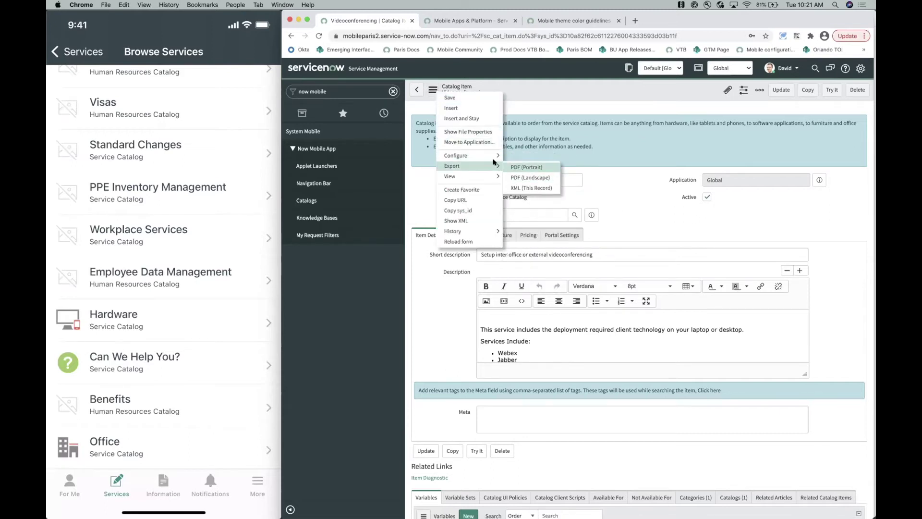
mouse_move(500, 162)
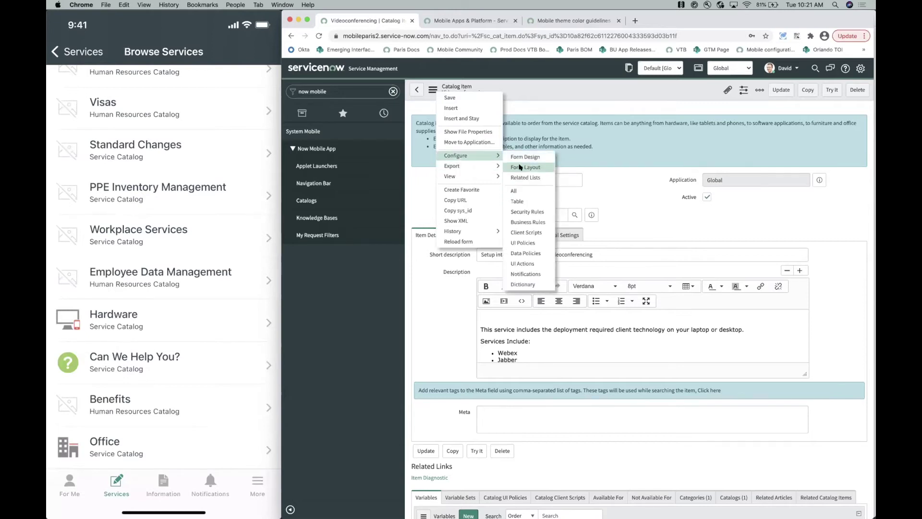
click(519, 167)
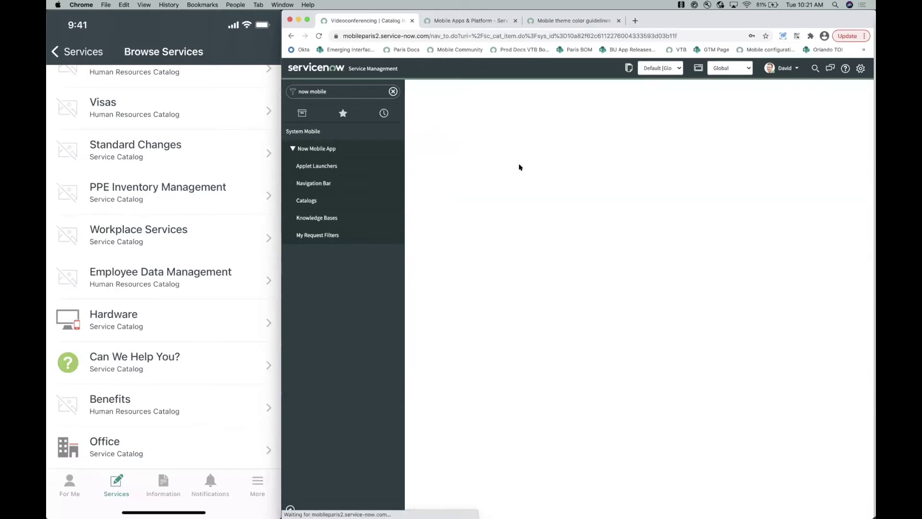
click(525, 133)
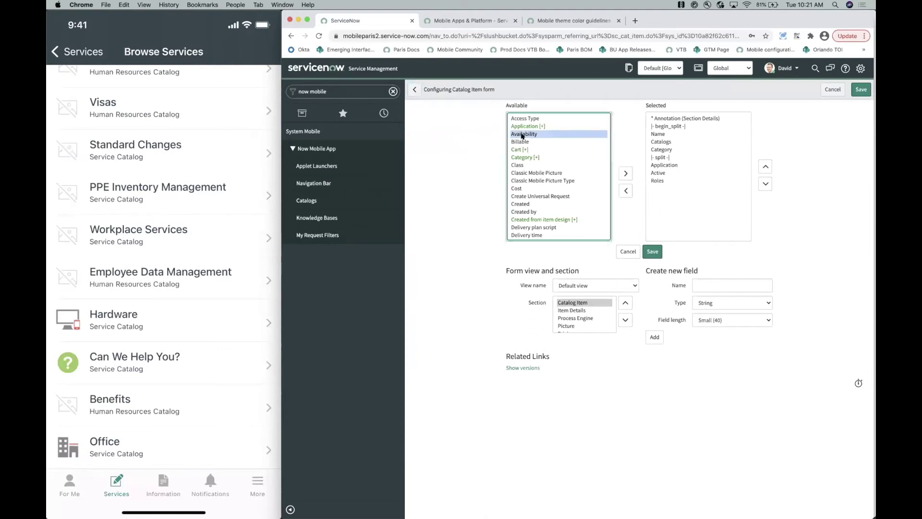
double_click(523, 134)
click(652, 250)
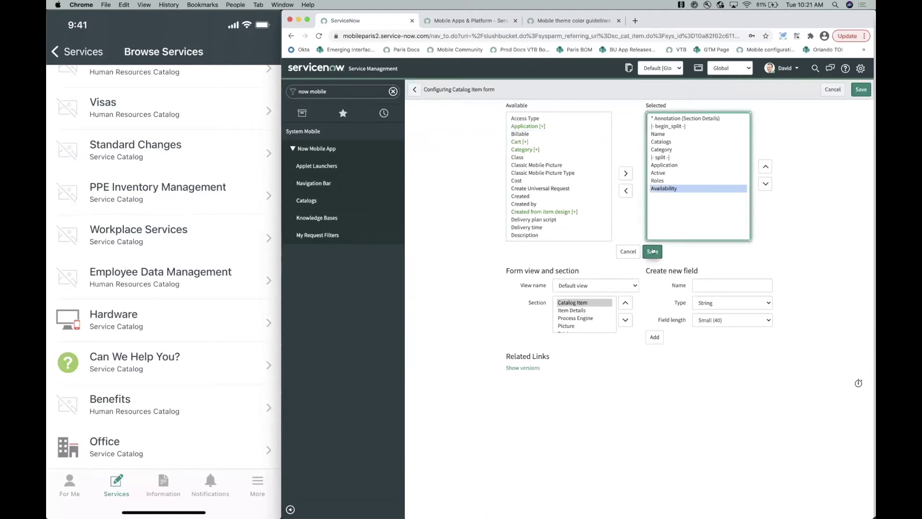
click(653, 250)
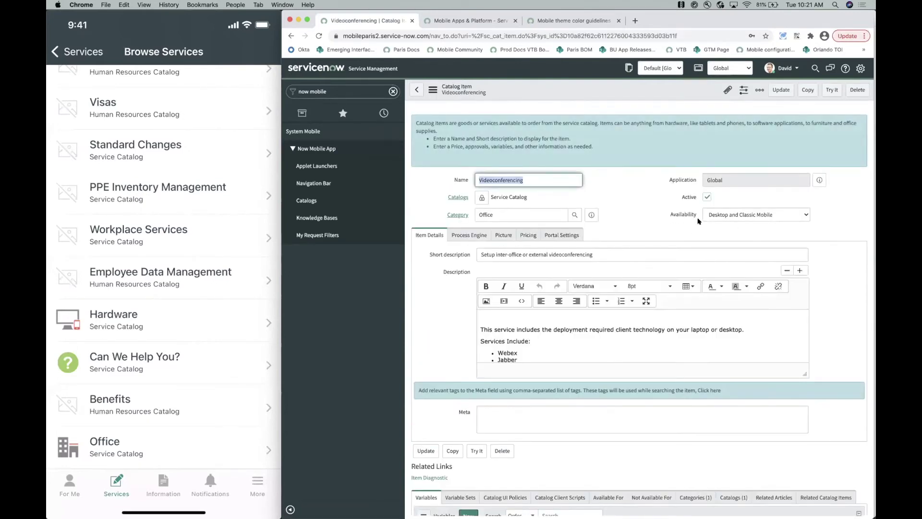
Set the Videoconferencing item's Availability to Desktop Only and update the record.
click(720, 218)
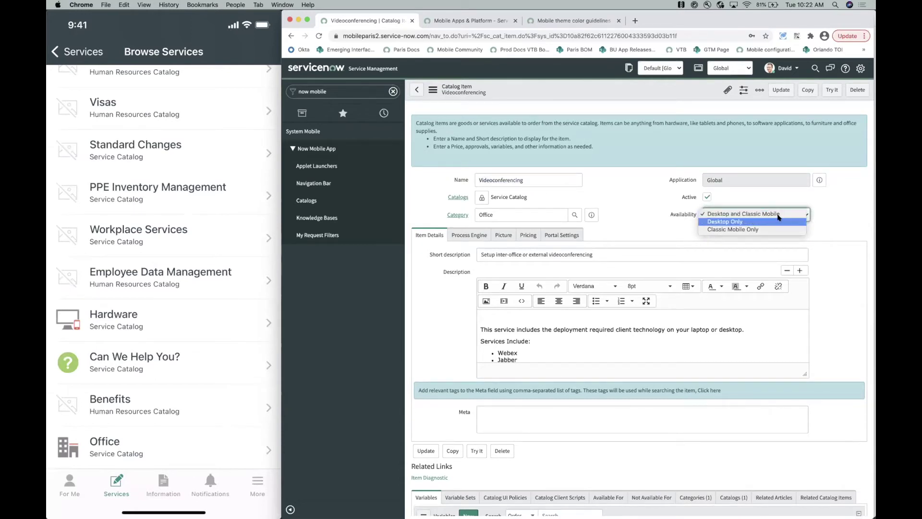
click(823, 208)
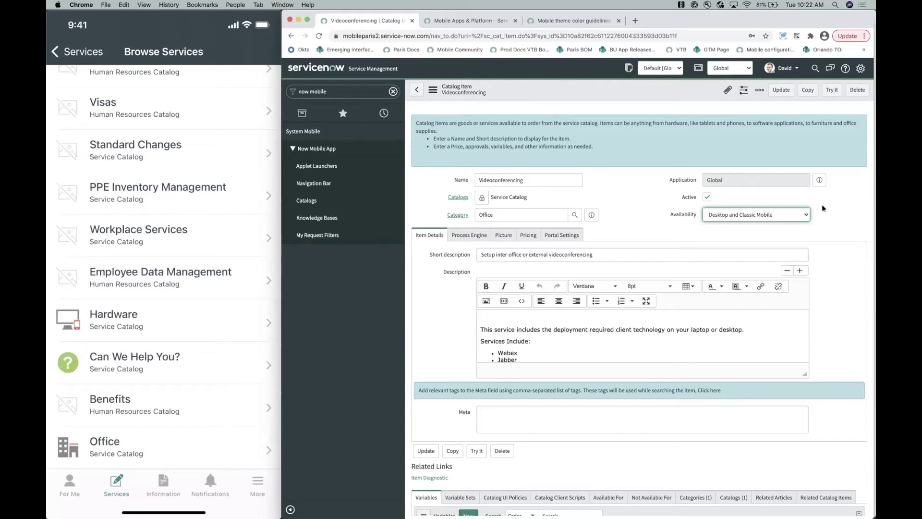
click(765, 216)
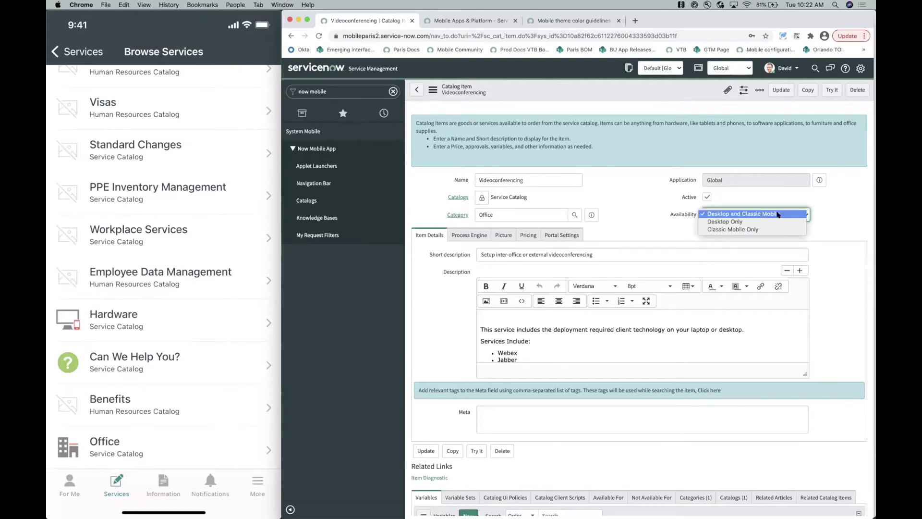
click(742, 221)
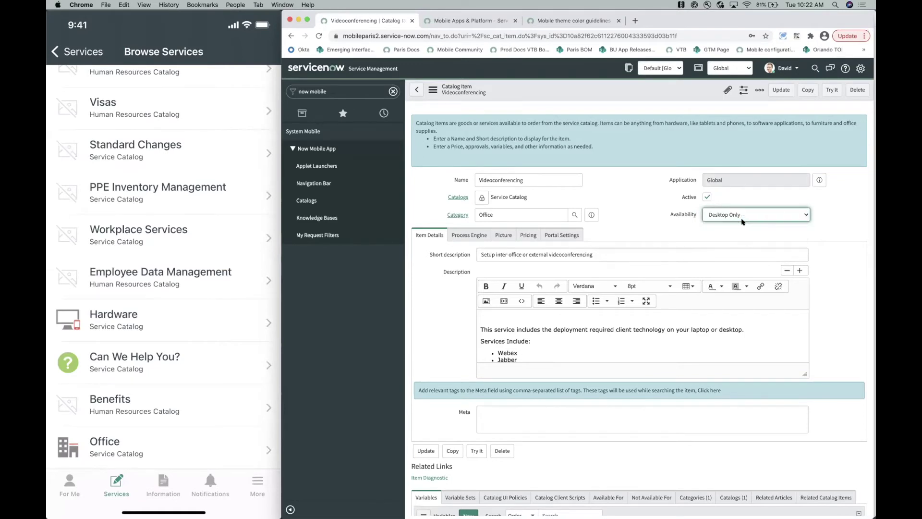
click(780, 90)
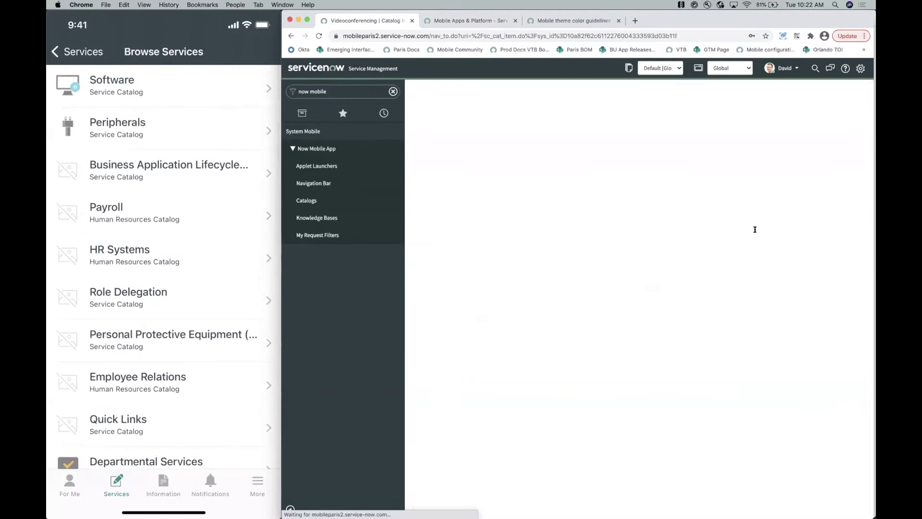
Review the Office category's four catalog items, Videoconferencing first, and bring up Now Mobile search.
scroll(711, 310, down, 1)
scroll(712, 312, up, 1)
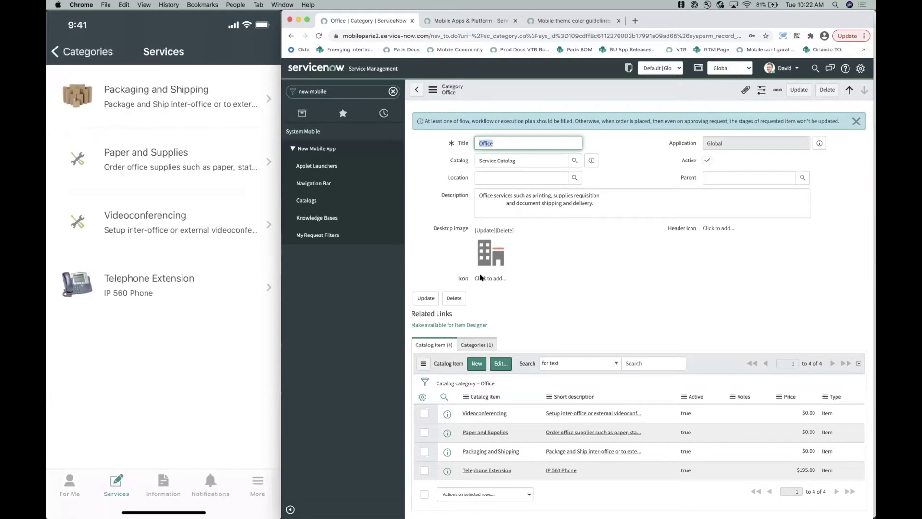
mouse_move(159, 209)
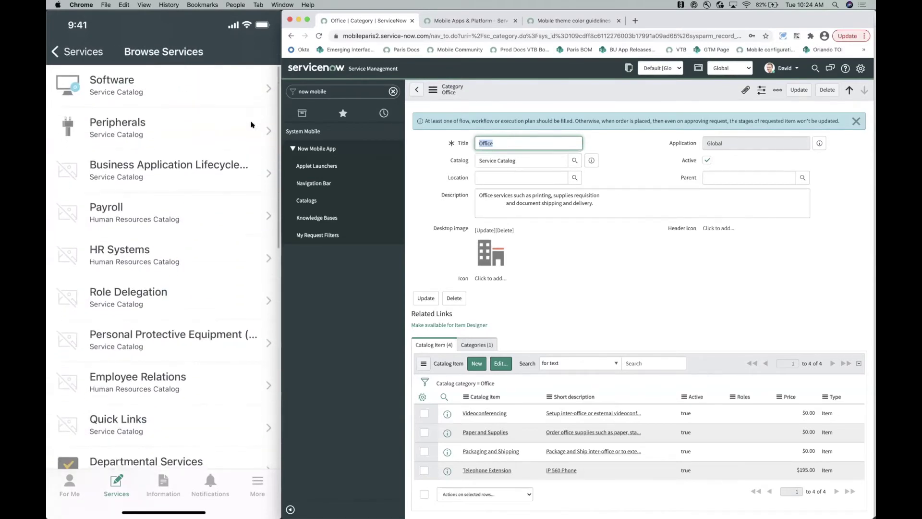
mouse_move(195, 70)
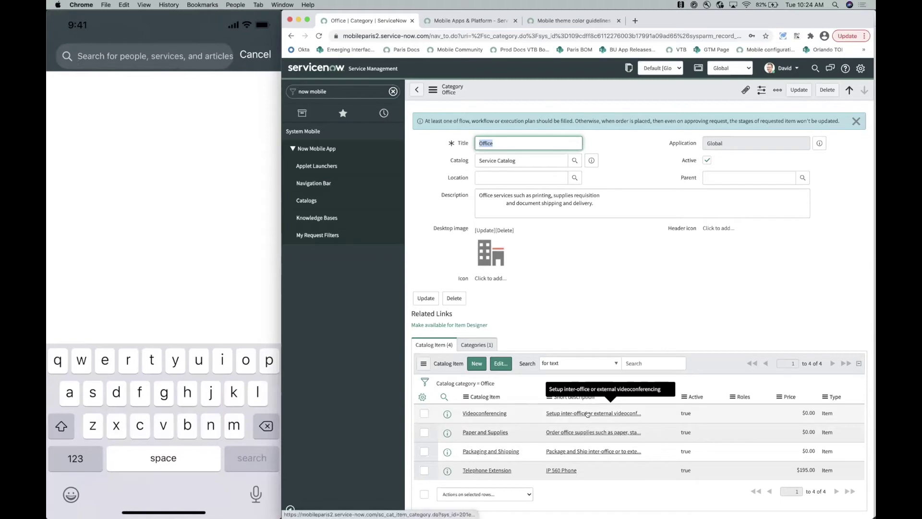
Search Now Mobile for 'inter-office' and open Videoconferencing, which shows it isn't available on mobile.
text(inter-office)
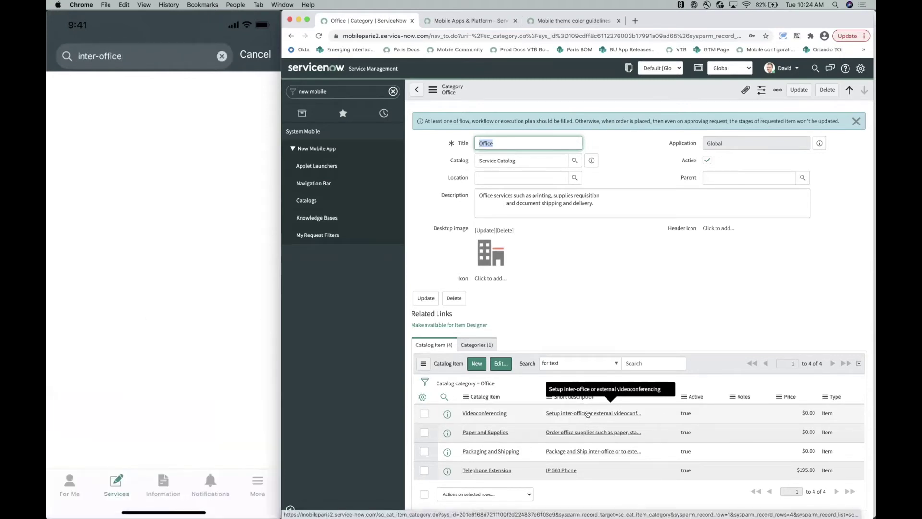
key(Return)
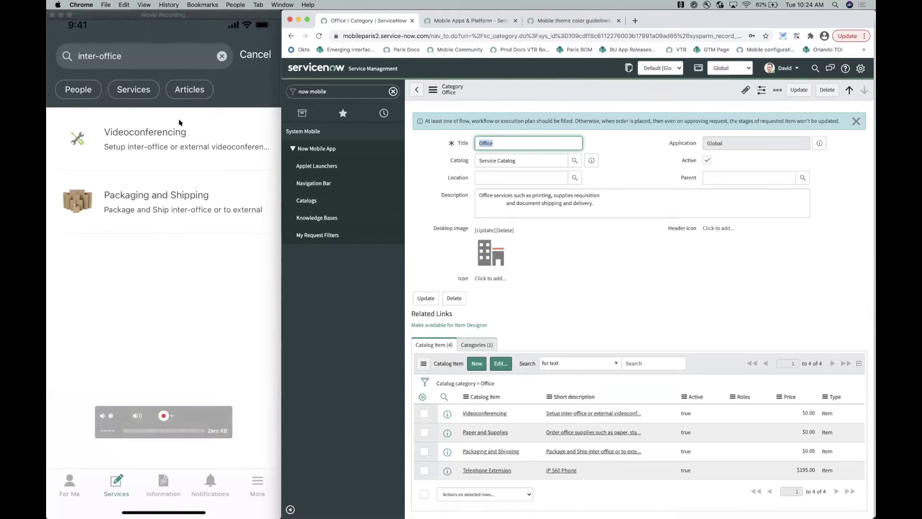
click(161, 149)
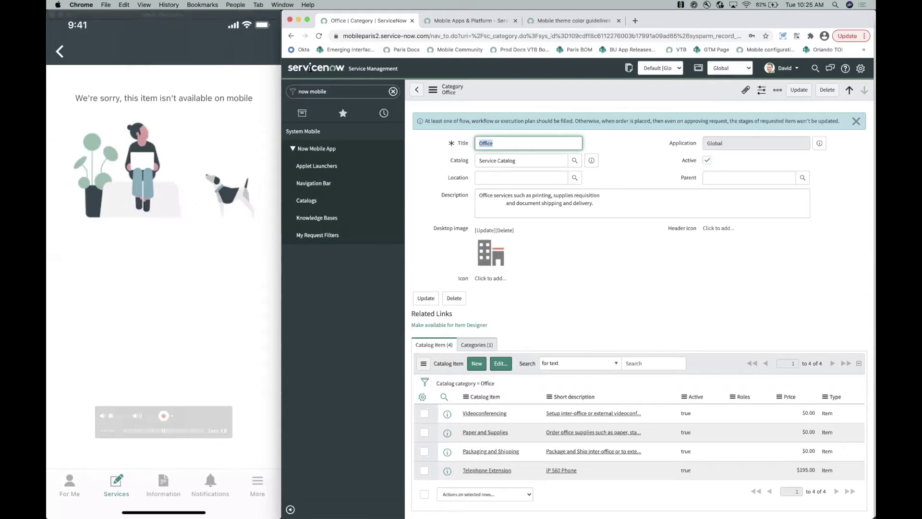
click(336, 92)
Filter the navigator for 'catalog administration' and open the Service Catalog properties' NOW Mobile settings.
text(catalog)
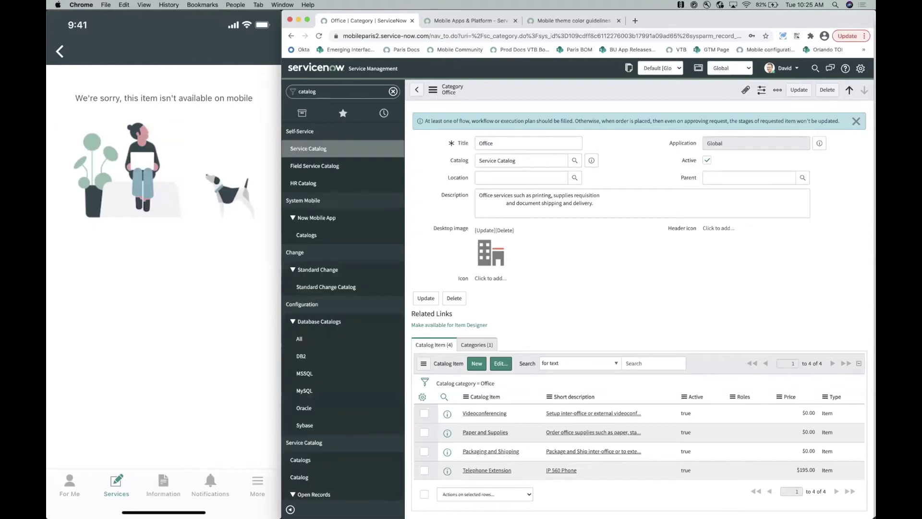
key(BackSpace)
text(og admin)
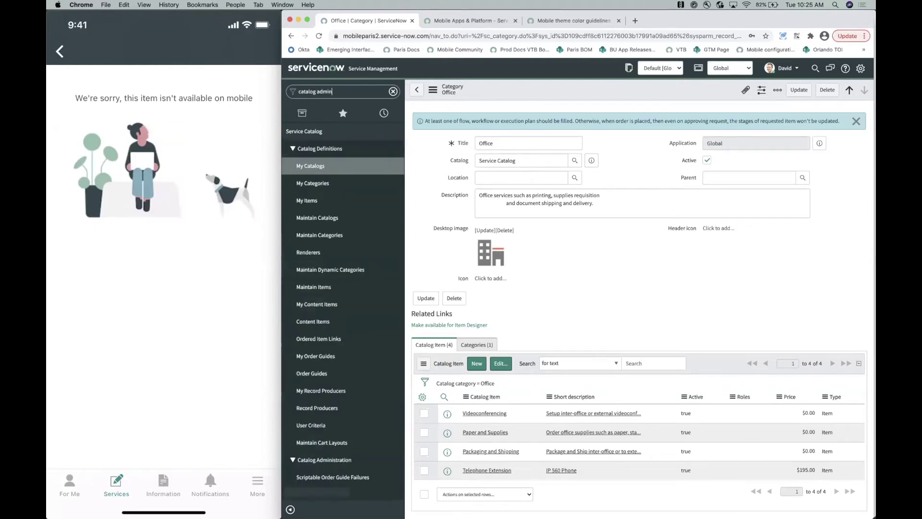
text(istratio)
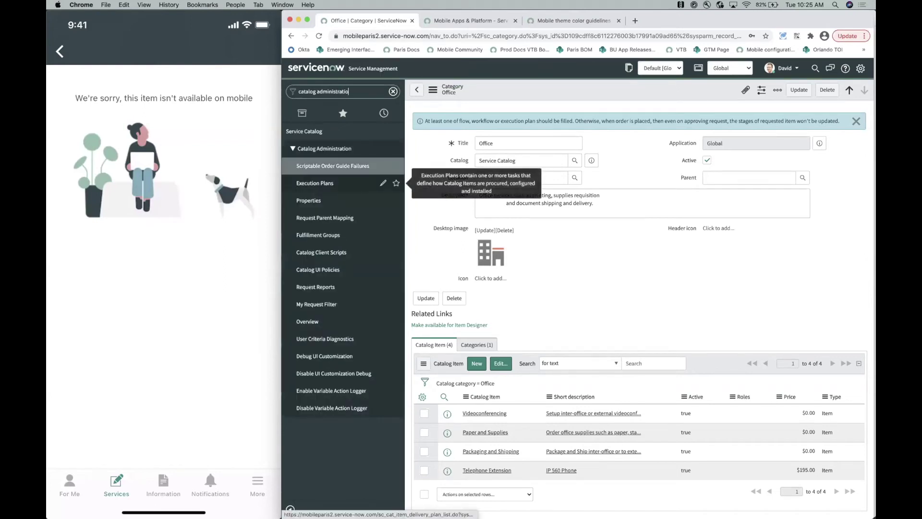
text(n)
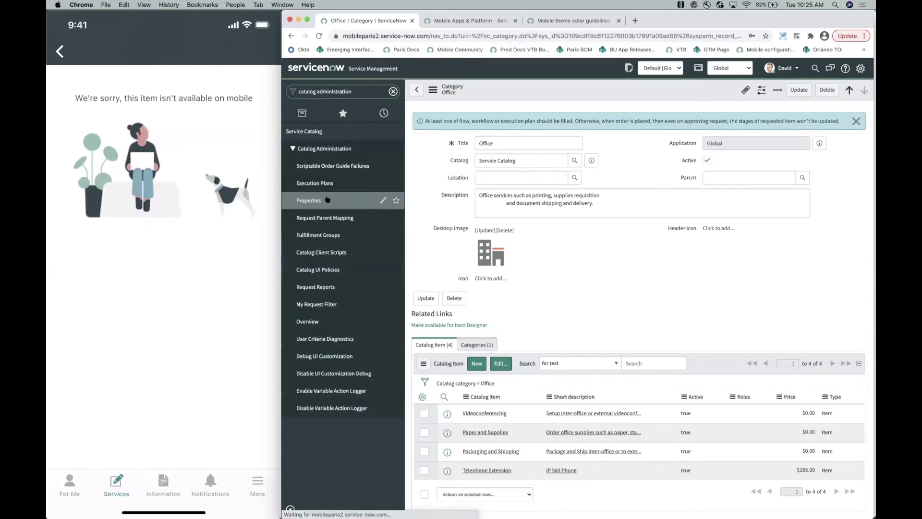
click(326, 199)
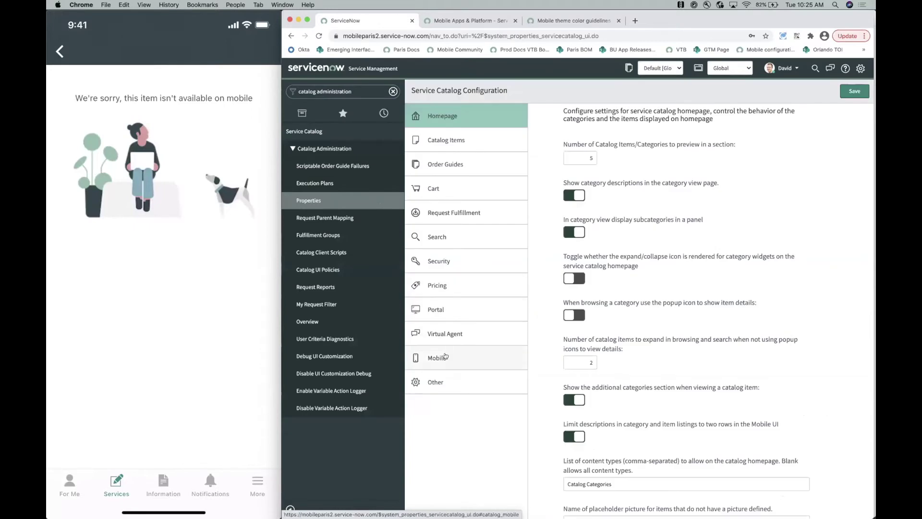
click(445, 356)
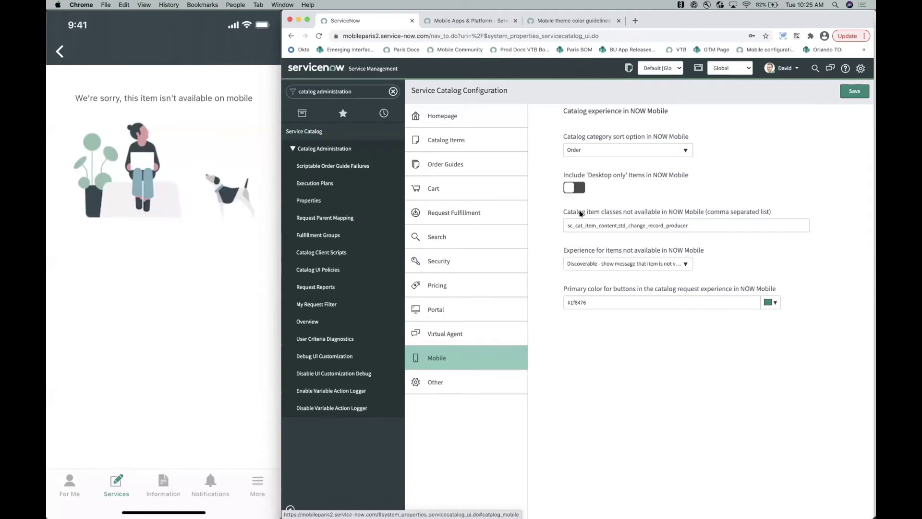
Change 'Experience for items not available in NOW Mobile' from Discoverable to Not discoverable and save.
drag(565, 249, 695, 252)
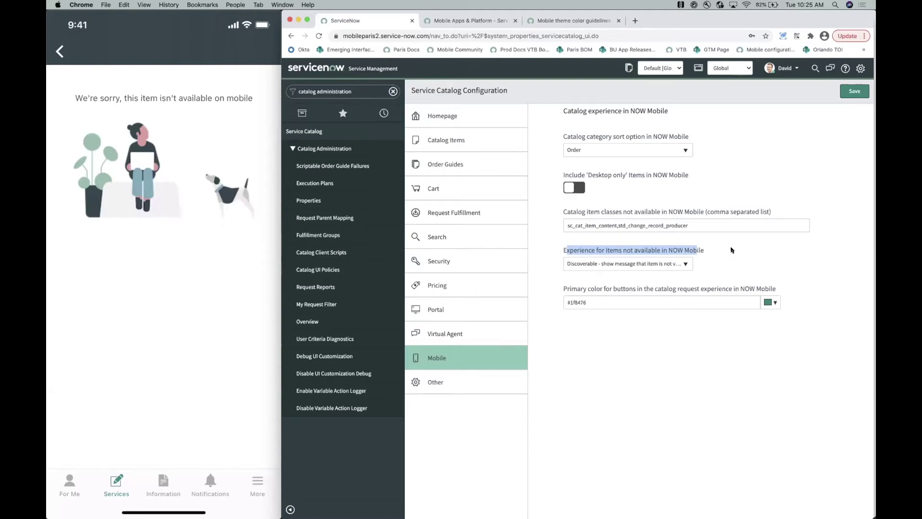
click(598, 266)
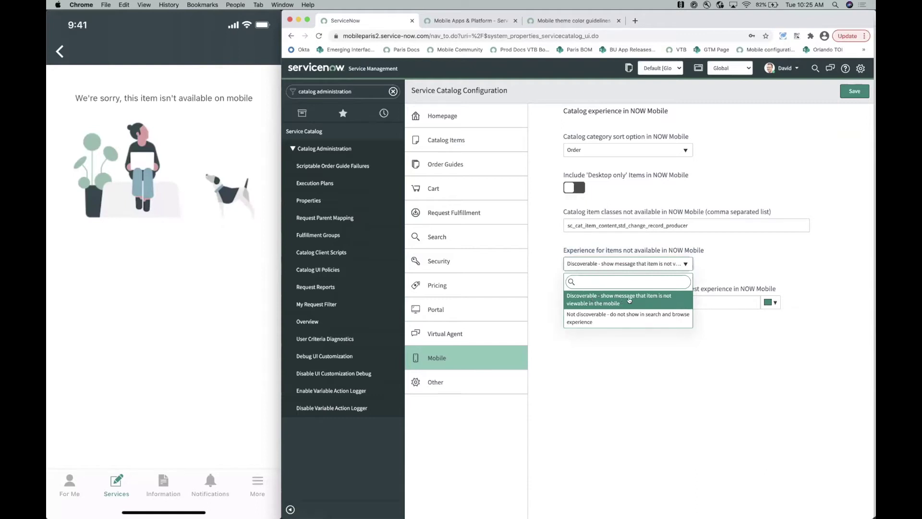
mouse_move(170, 141)
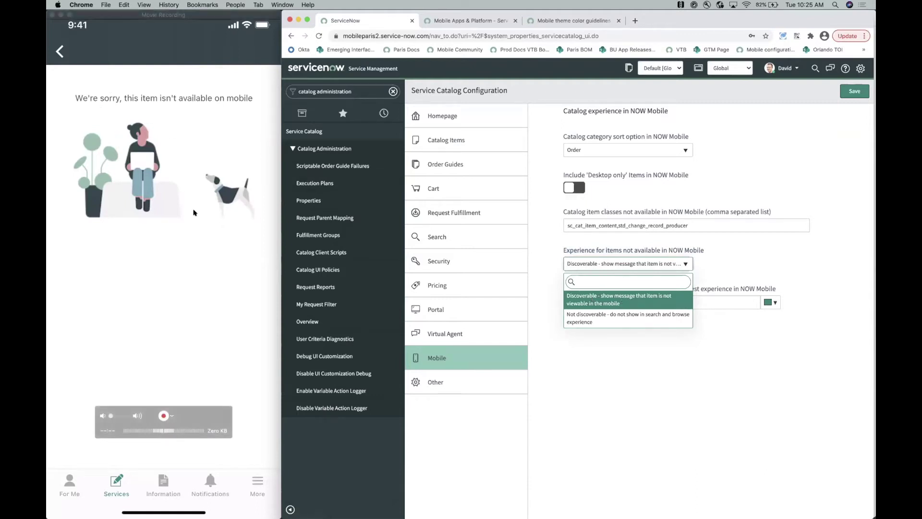
click(598, 319)
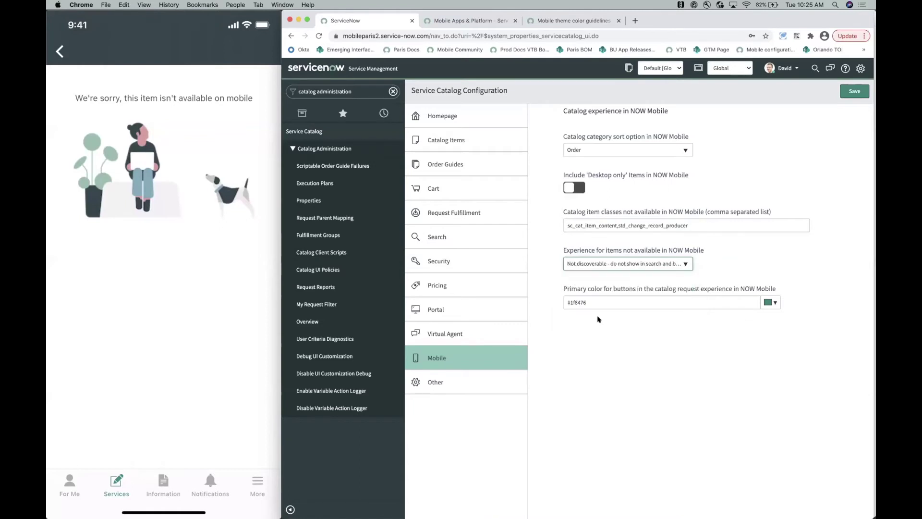
click(849, 91)
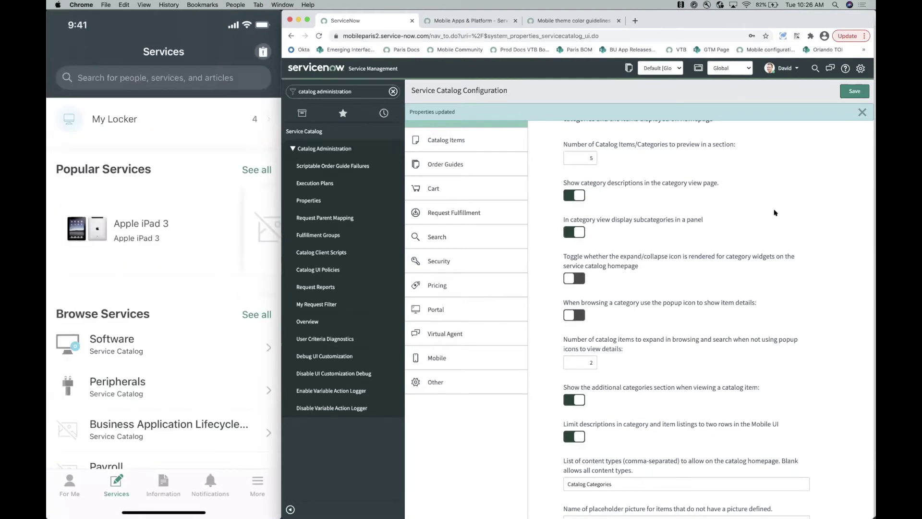
Verify the 'inter-office' mobile search returns only Packaging and Shipping, then revisit the NOW Mobile settings.
mouse_move(197, 262)
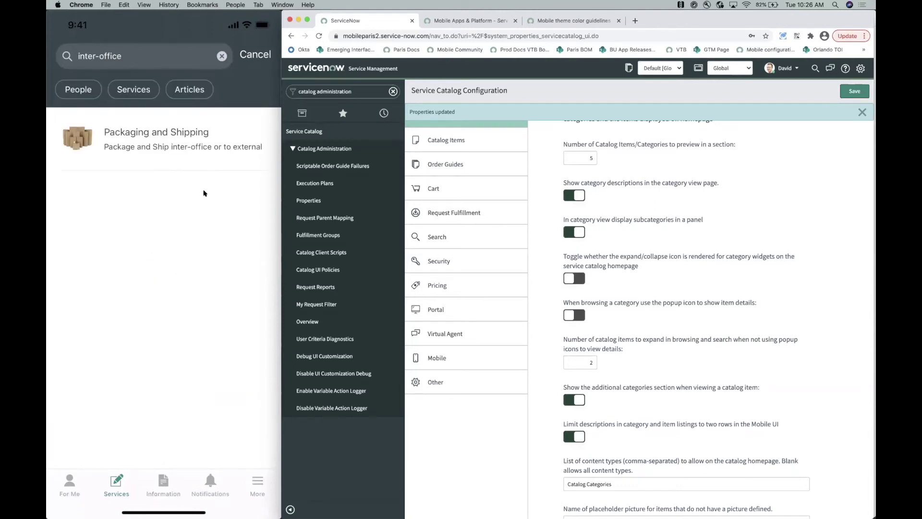
mouse_move(144, 158)
click(446, 358)
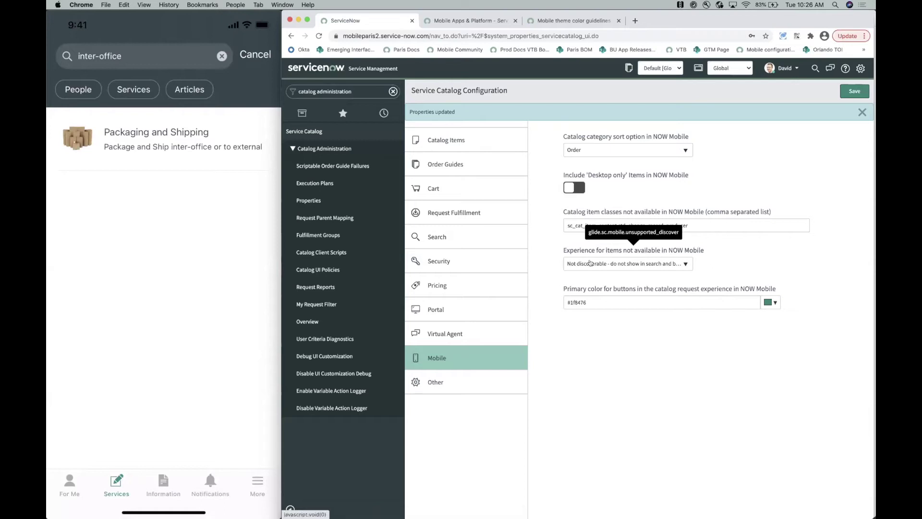
mouse_move(72, 192)
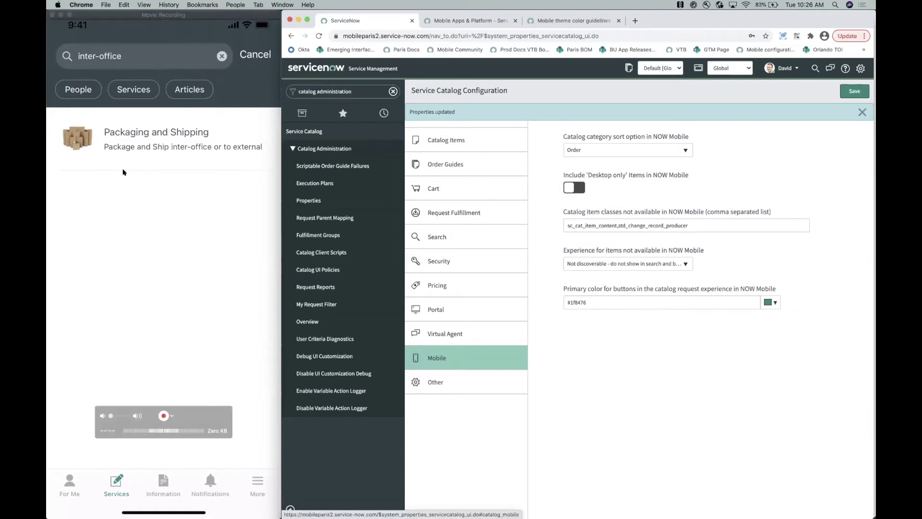
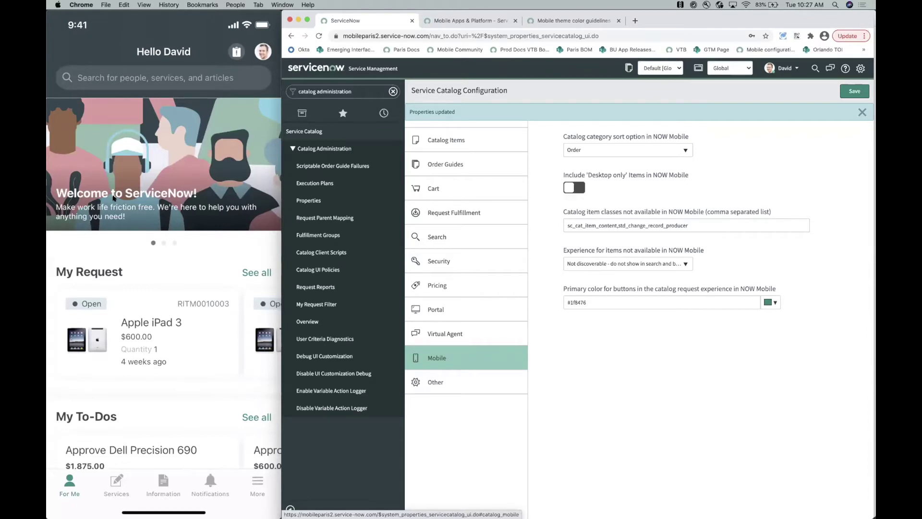
Filter the navigator for 'client' and open the Client Themes list under Mobile Branding.
triple_click(300, 92)
text(client)
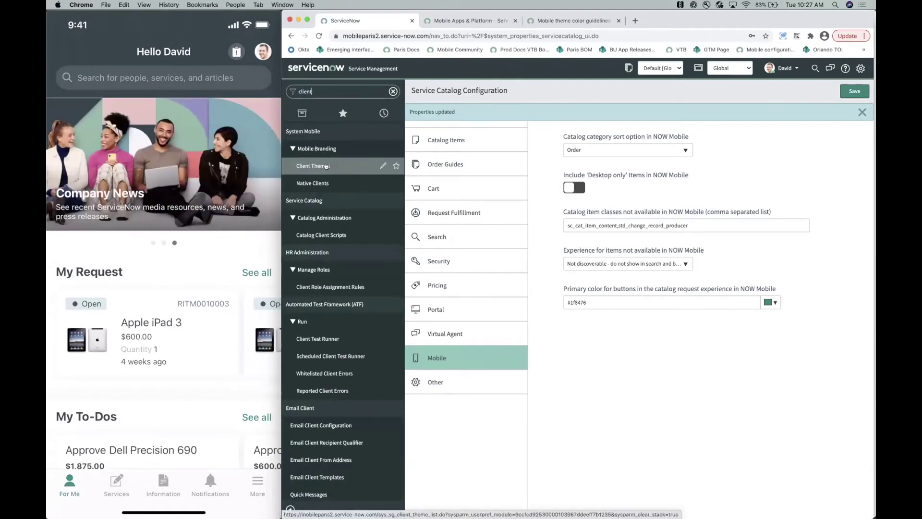
click(326, 167)
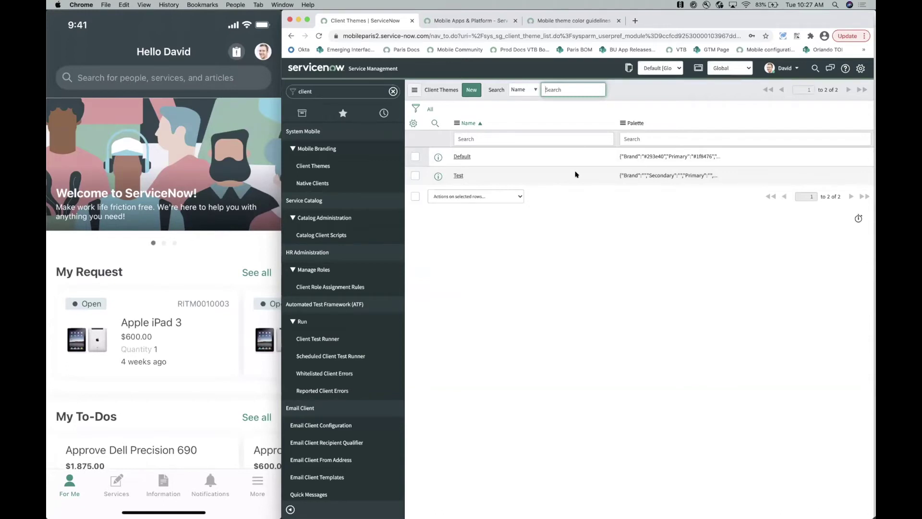
click(449, 157)
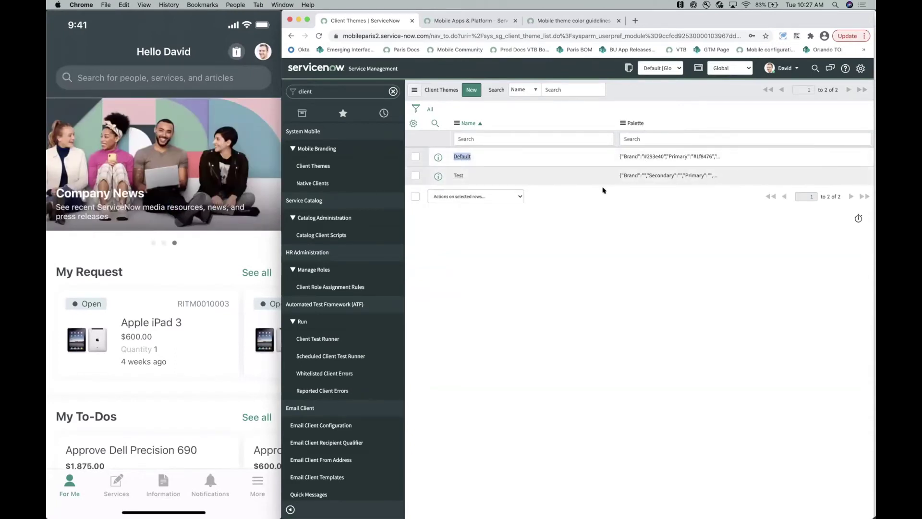
click(512, 157)
Create a new client theme and enter 'Company Branding' as its name.
click(471, 90)
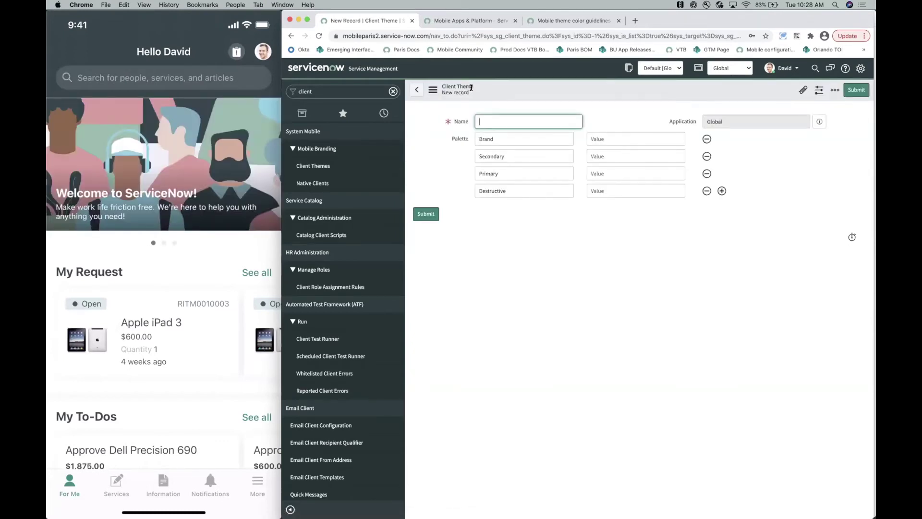
click(521, 123)
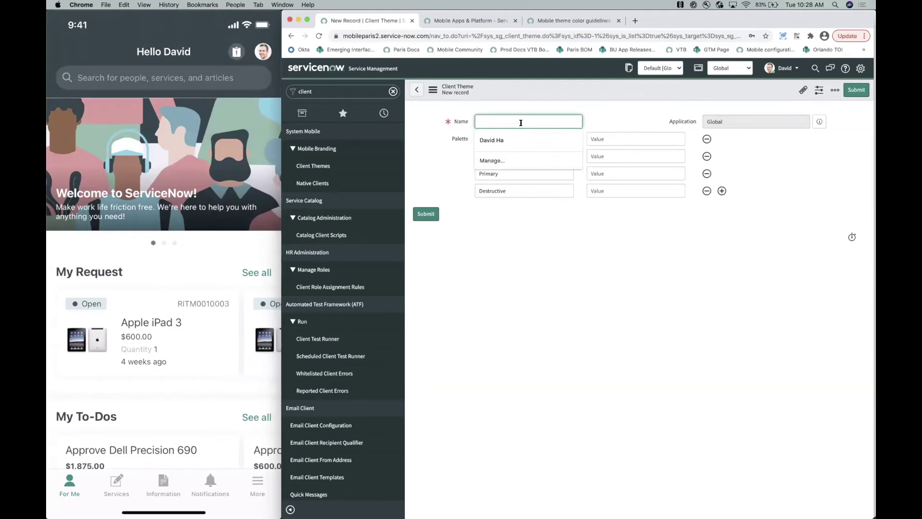
text(Company)
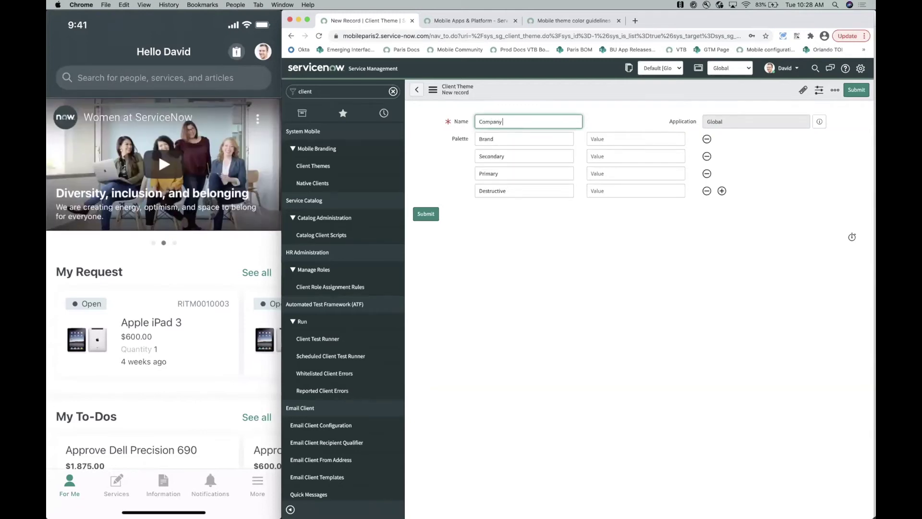
text( Branding)
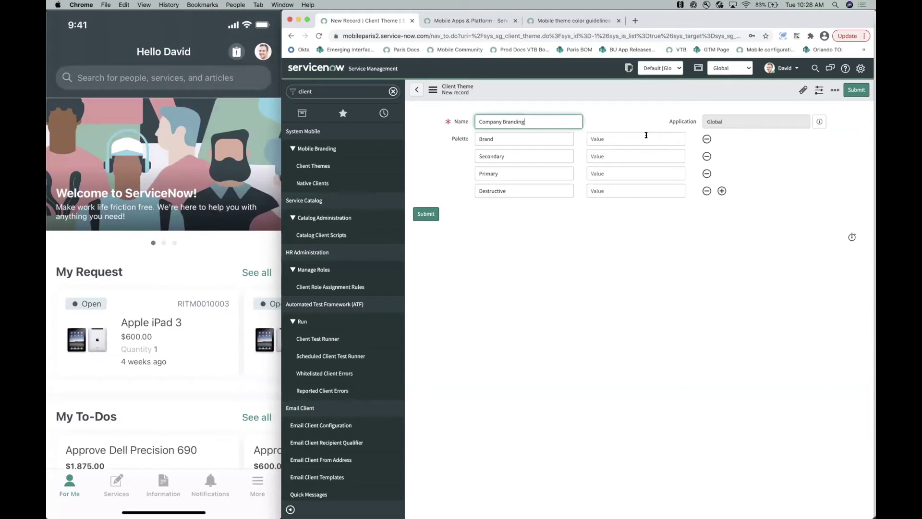
Copy the Brand colour #FF5851 from the notes into the Brand value.
click(602, 138)
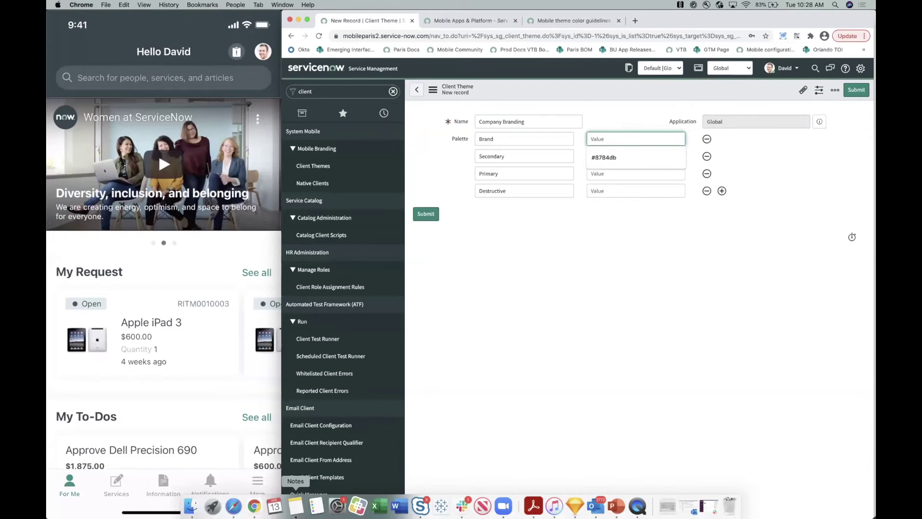
click(296, 504)
drag(525, 15, 578, 294)
drag(475, 322, 452, 322)
key(super+c)
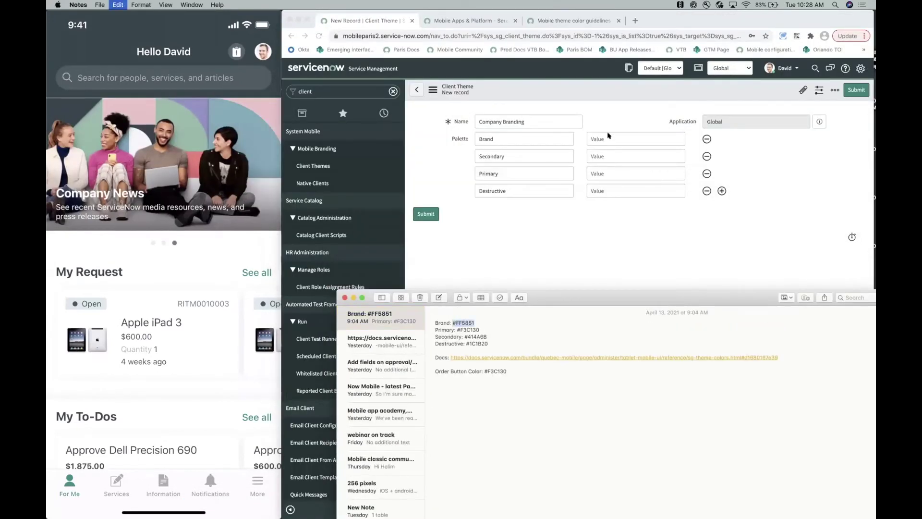
click(608, 137)
key(super+v)
Set the Primary value to #F3C130, clearing it from the wrongly filled Secondary field.
key(super+Tab)
click(464, 326)
key(super+c)
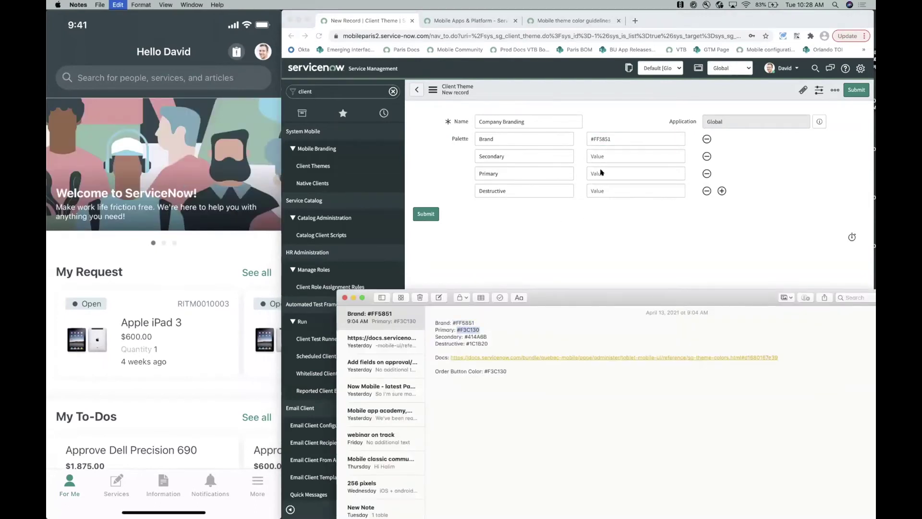
click(621, 155)
key(super+v)
key(super+Tab)
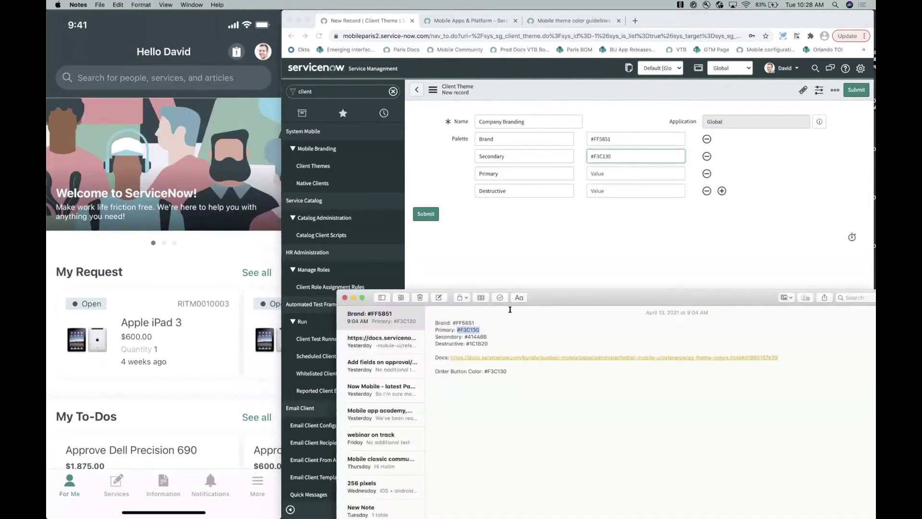
click(643, 162)
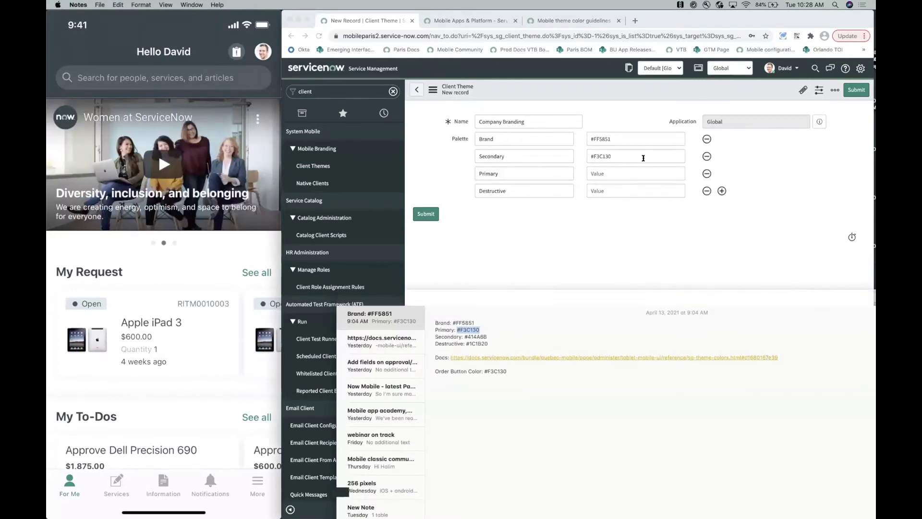
key(super+a)
key(BackSpace)
click(603, 173)
key(super+v)
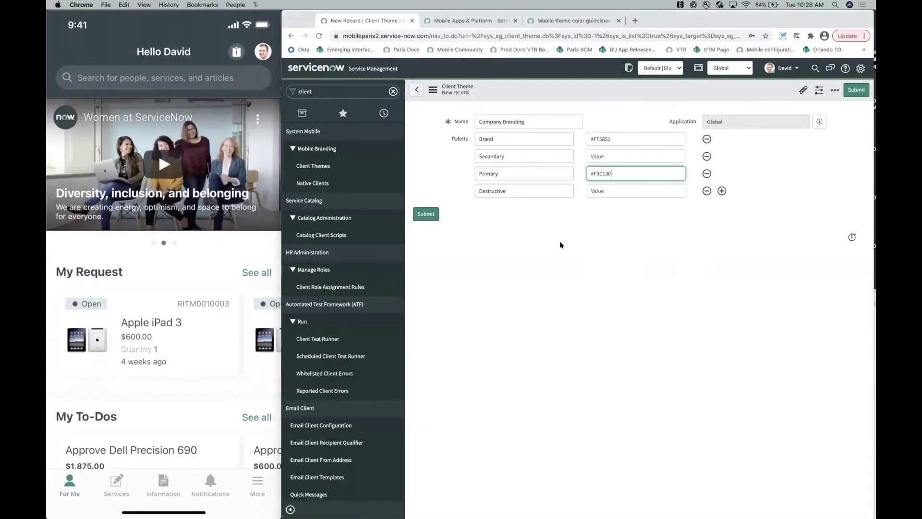
Copy #414A6B from the notes into the Secondary value.
key(super+Tab)
key(super+Tab)
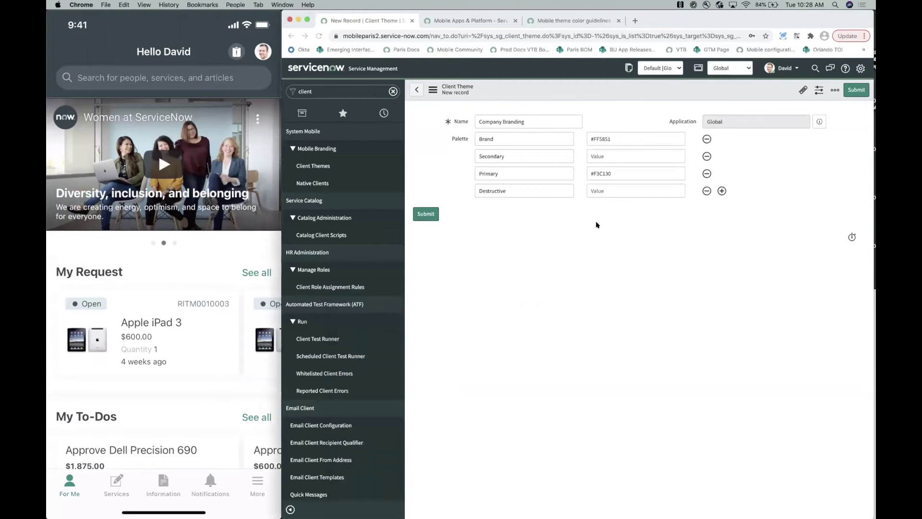
key(super+Tab)
drag(488, 337, 464, 336)
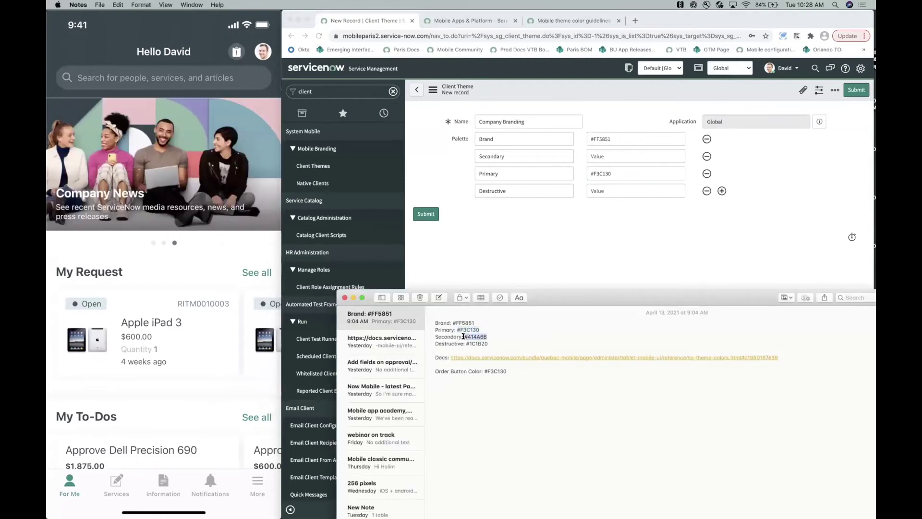
click(617, 158)
key(super+v)
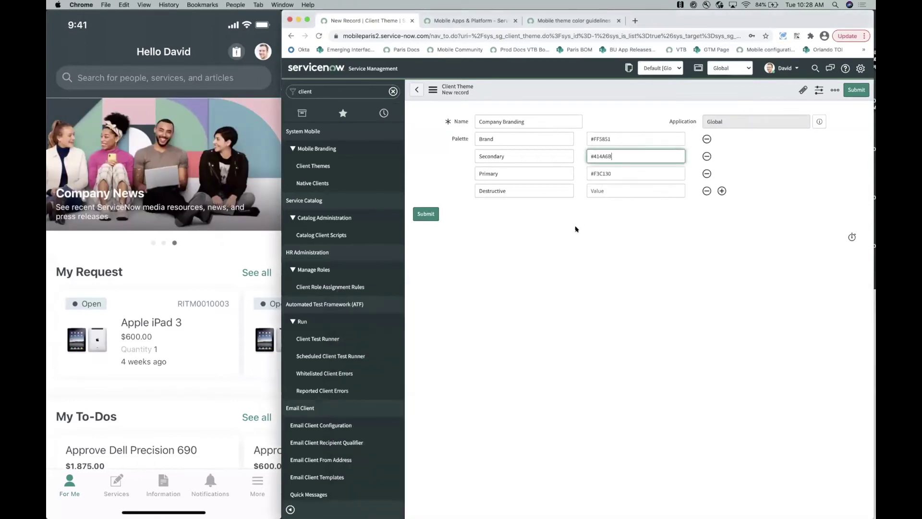
Set the Destructive value to #1C1B20 and save the Company Branding theme.
key(super+Tab)
drag(488, 343, 464, 343)
click(600, 190)
key(super+v)
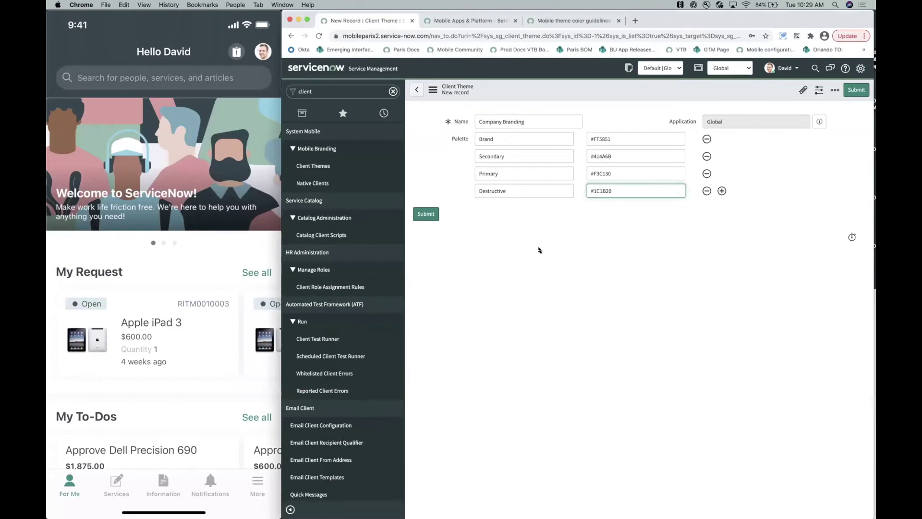
click(426, 215)
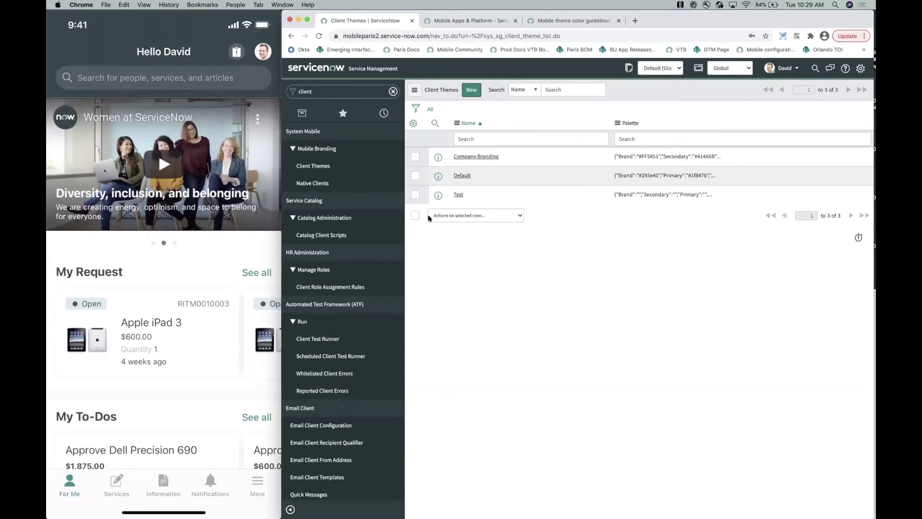
Select the existing text in the navigator filter.
double_click(305, 91)
Edit the Now Mobile native client record and set its Client Theme to Company Branding.
click(323, 183)
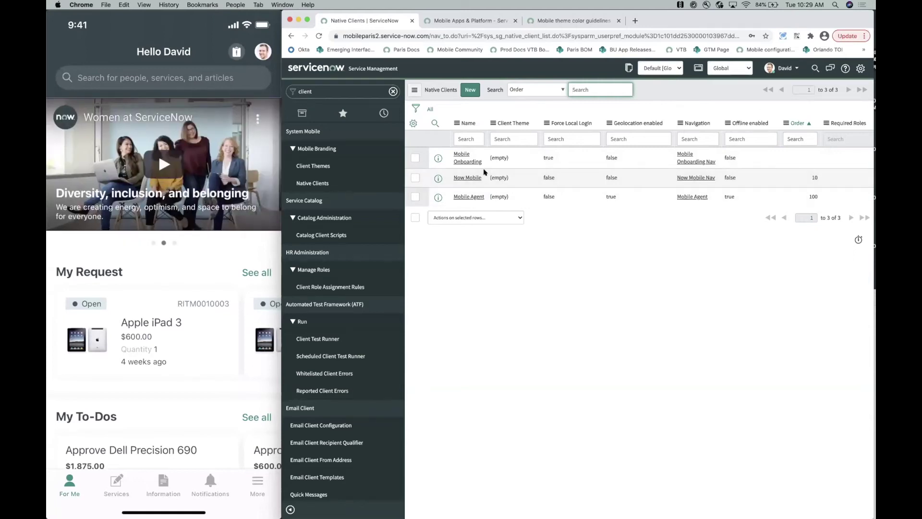
click(461, 178)
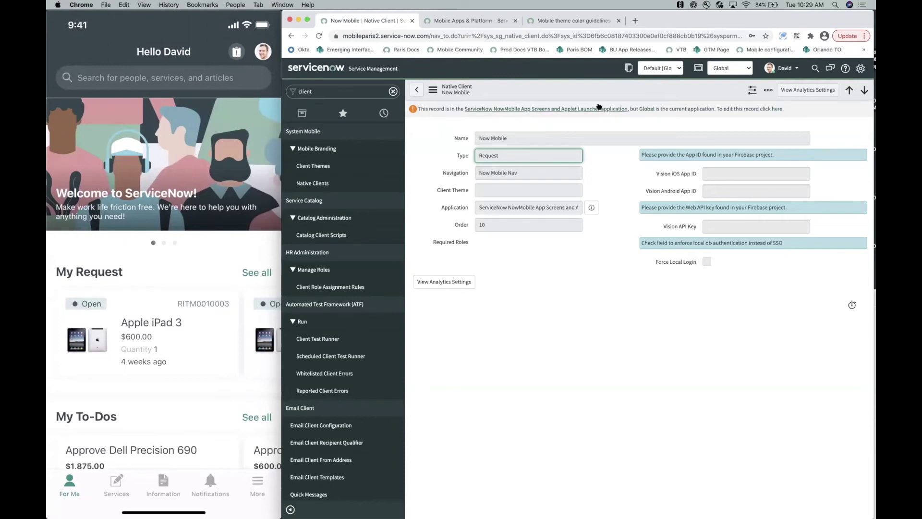
click(774, 93)
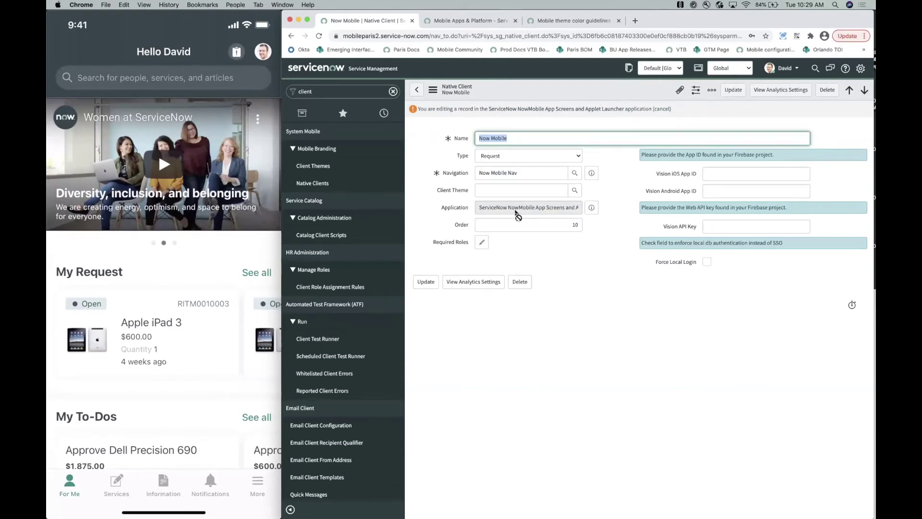
click(511, 192)
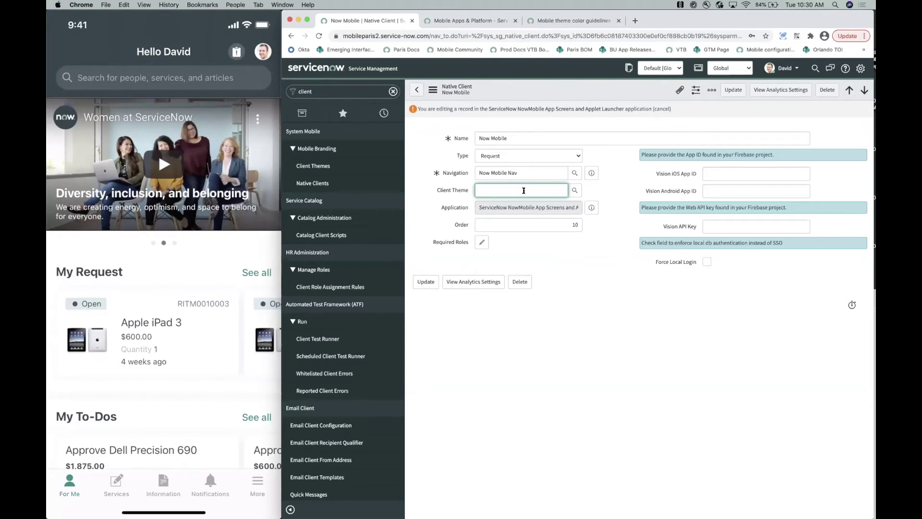
text(company brand)
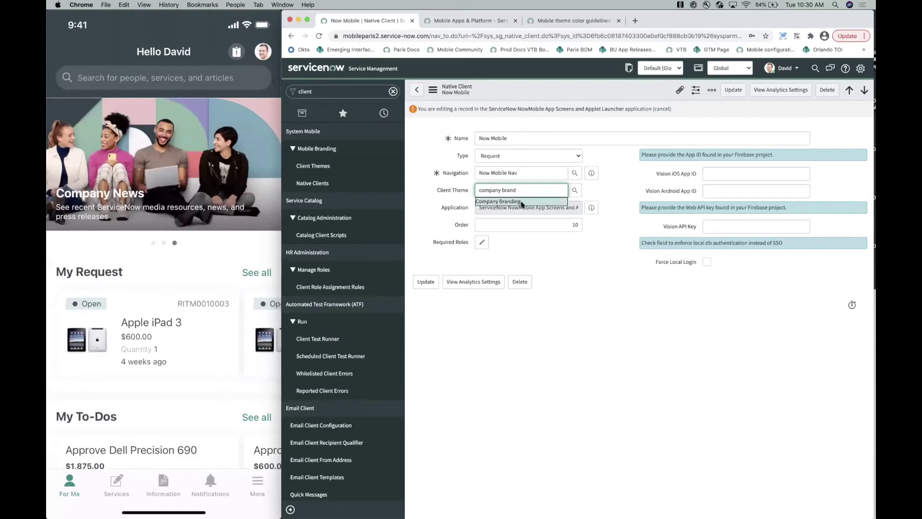
key(Return)
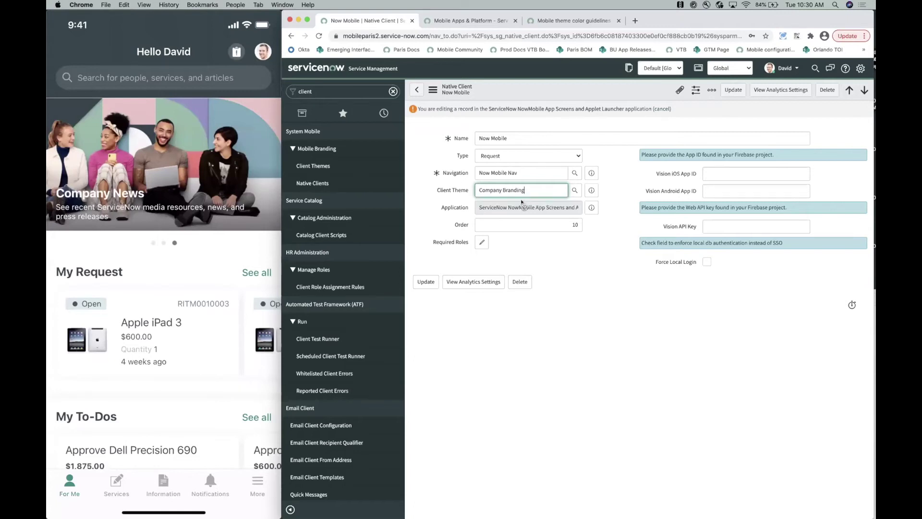
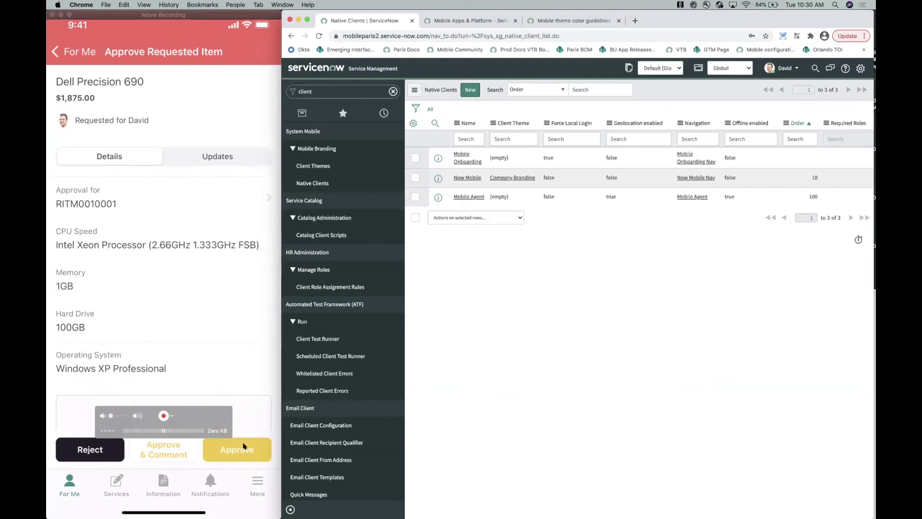
Approve the Dell Precision 690 request on the phone and go to the Services search.
click(242, 446)
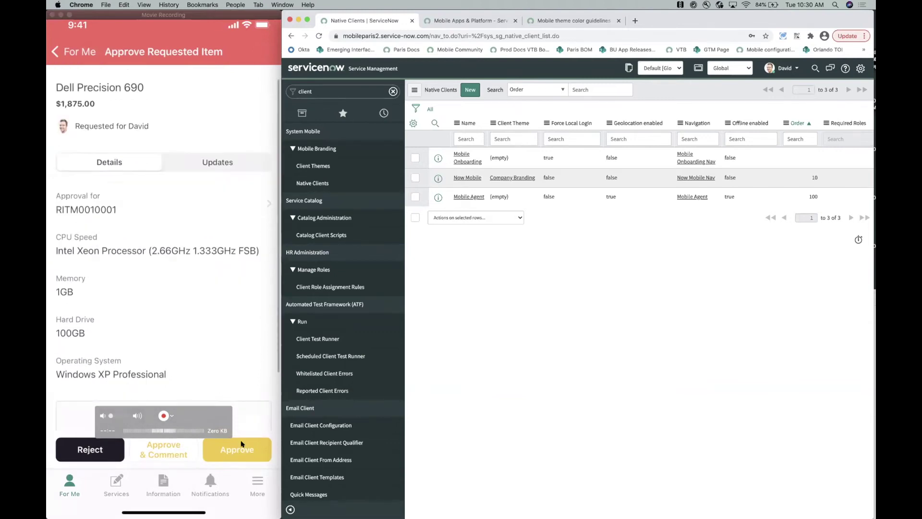
scroll(192, 288, up, 3)
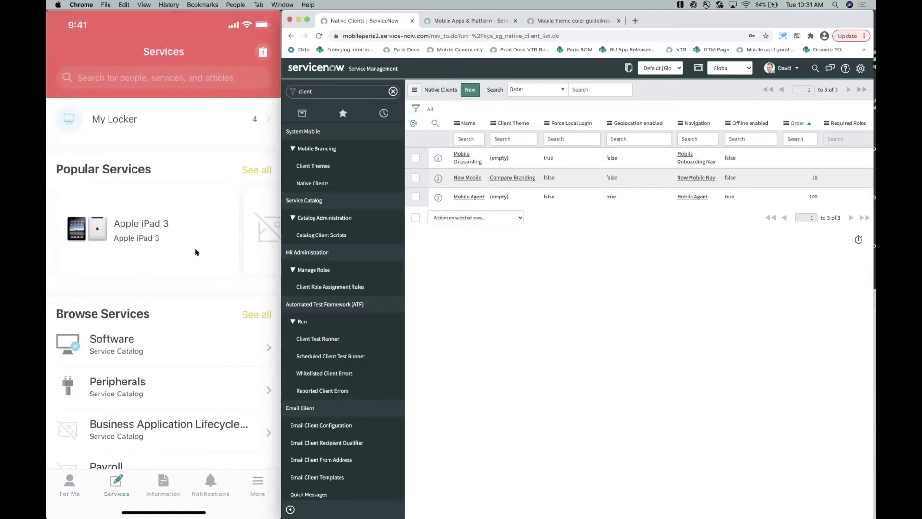
mouse_move(120, 398)
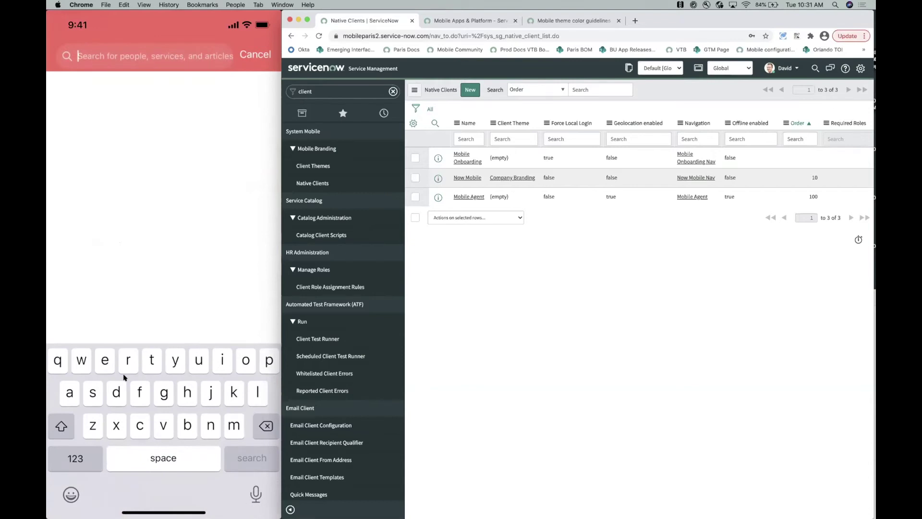
Search the phone for 'ipad' and open the Apple iPad 3 catalog item.
text(ipad)
key(Return)
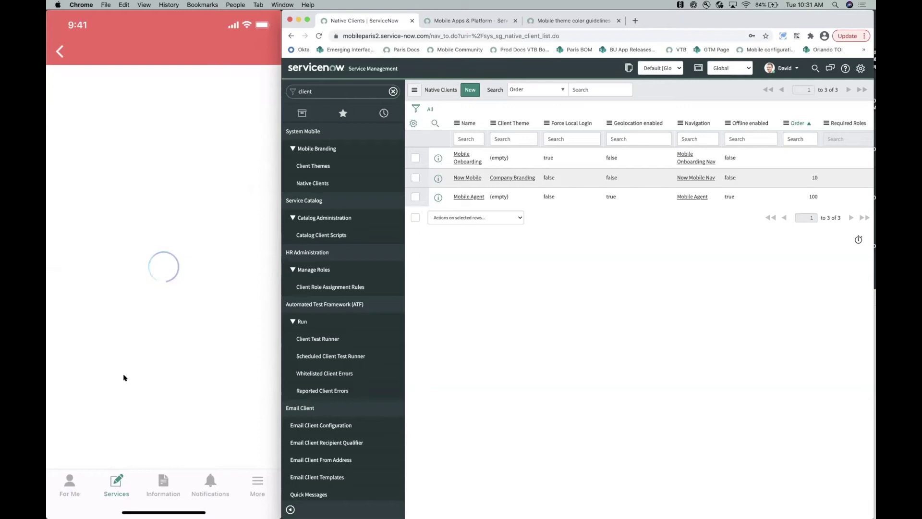
mouse_move(124, 378)
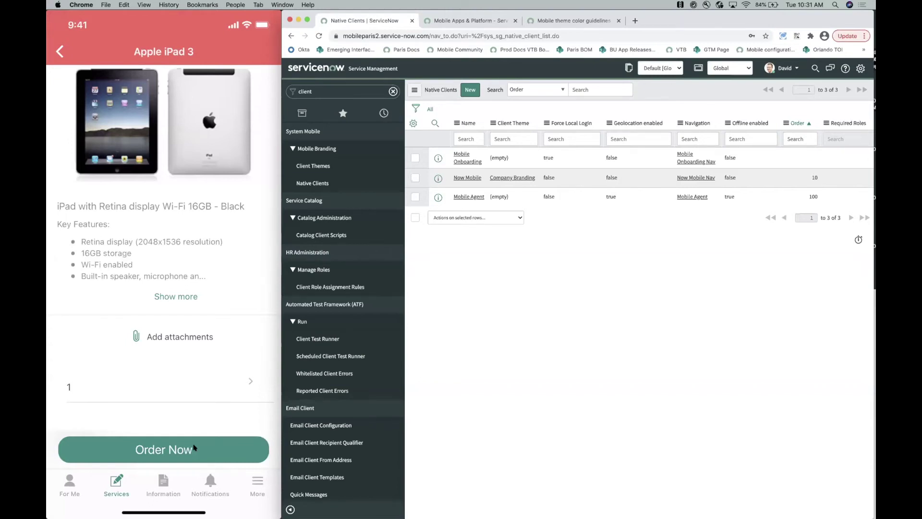
Replace the navigator filter text with 'catalog admin' to find catalog administration.
click(335, 87)
text(prop)
key(BackSpace)
key(BackSpace)
key(BackSpace)
key(BackSpace)
text(catalog admni)
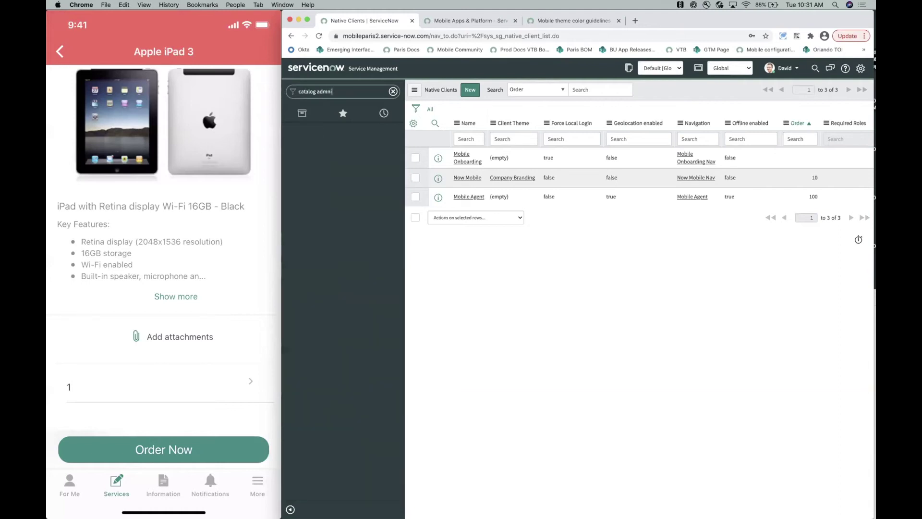
key(BackSpace)
key(BackSpace)
text(in)
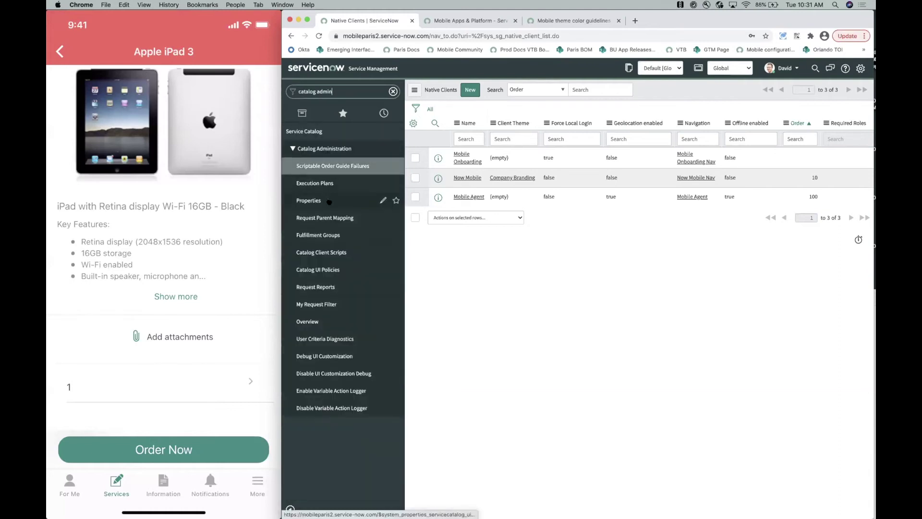
Open the Service Catalog's Mobile properties and select the #1f8476 primary button colour value.
click(329, 205)
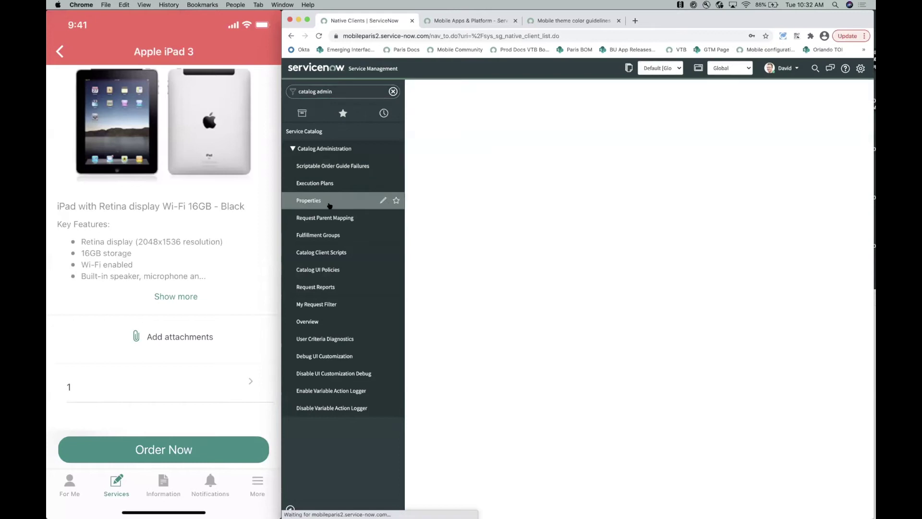
click(464, 364)
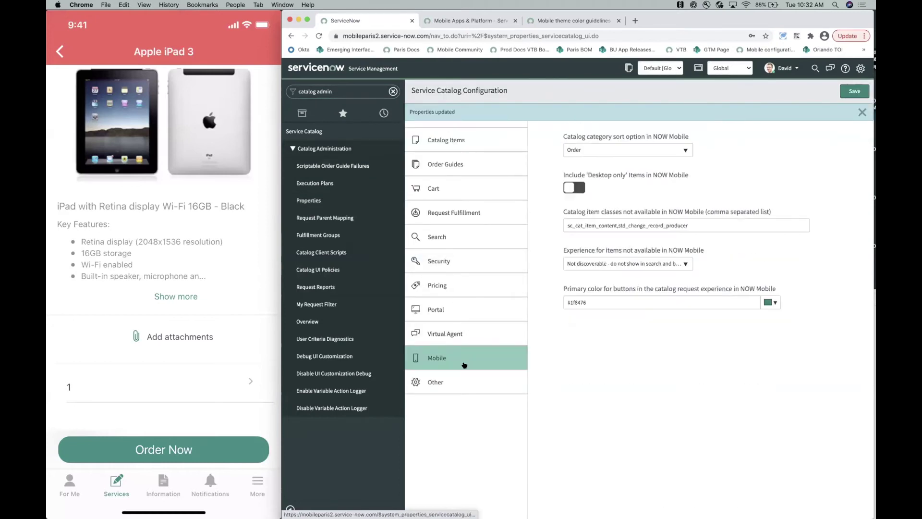
drag(562, 289, 744, 289)
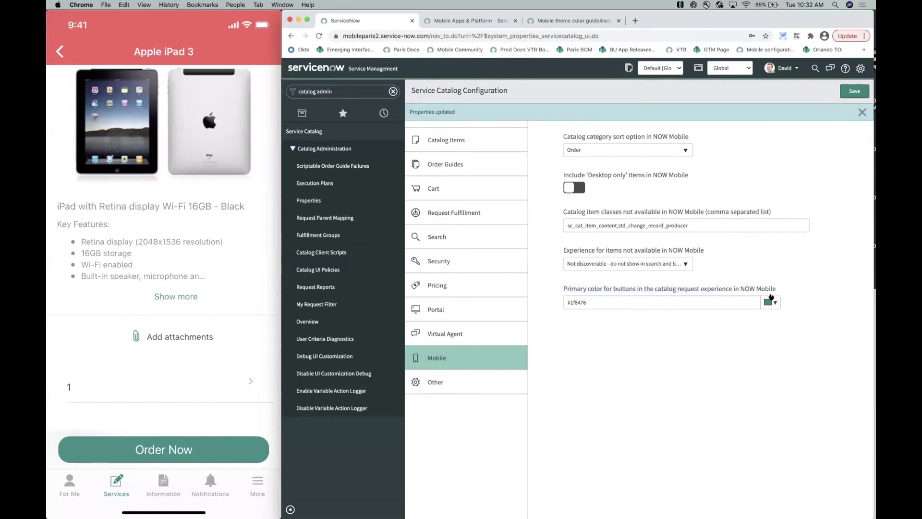
click(593, 301)
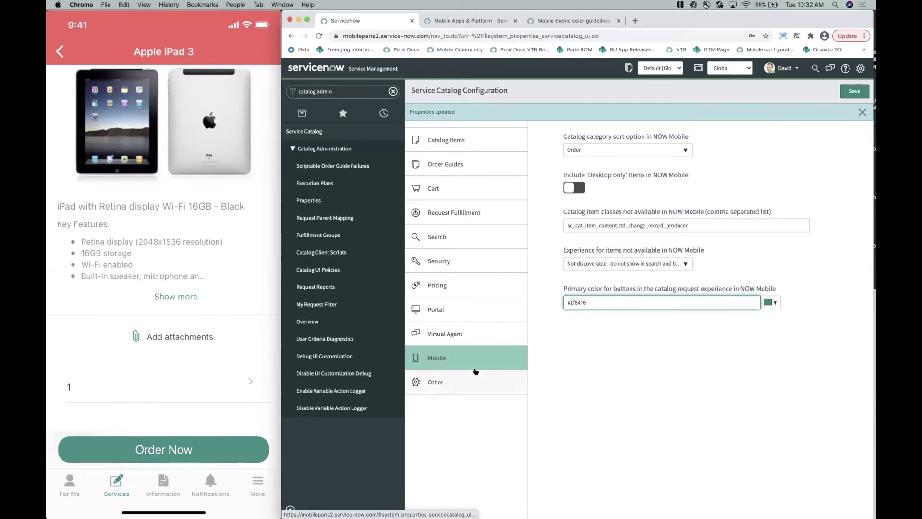
key(super+Tab)
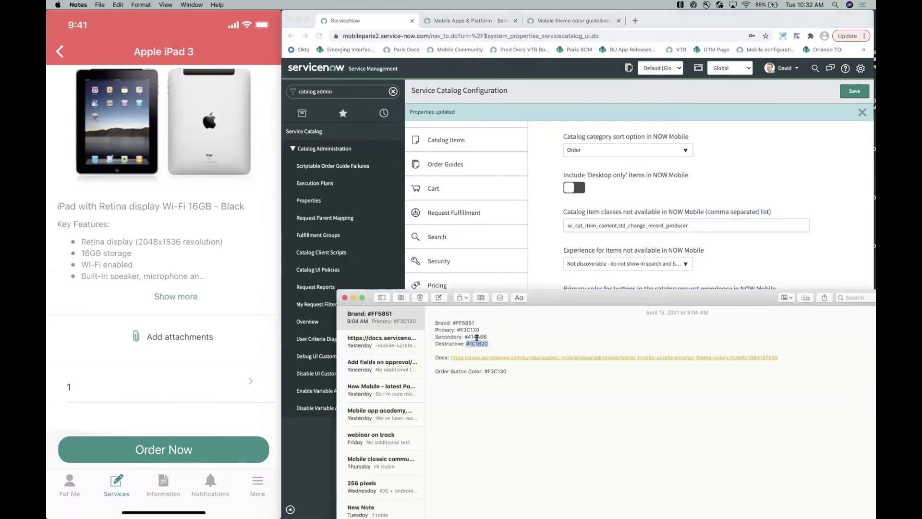
Replace the primary button colour #1f8476 with #F3C130 from the note and save.
key(super+Tab)
key(super+Tab)
key(super+Tab)
key(super+a)
text(#F3C130)
click(850, 90)
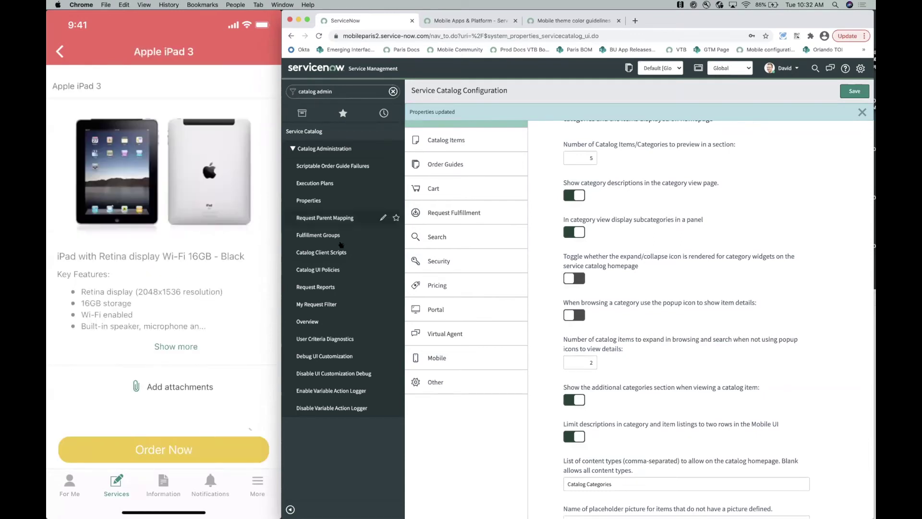
Return the phone to the Services page and select the navigator filter text.
mouse_move(149, 427)
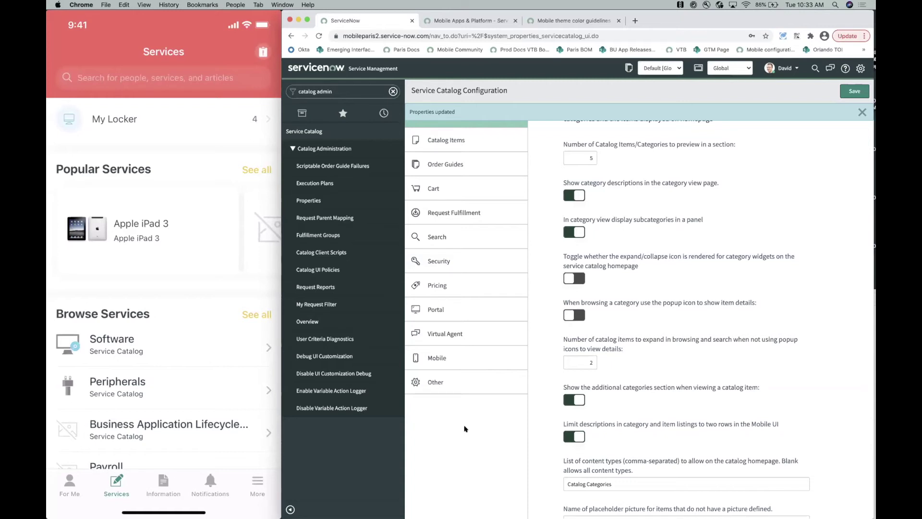
click(346, 91)
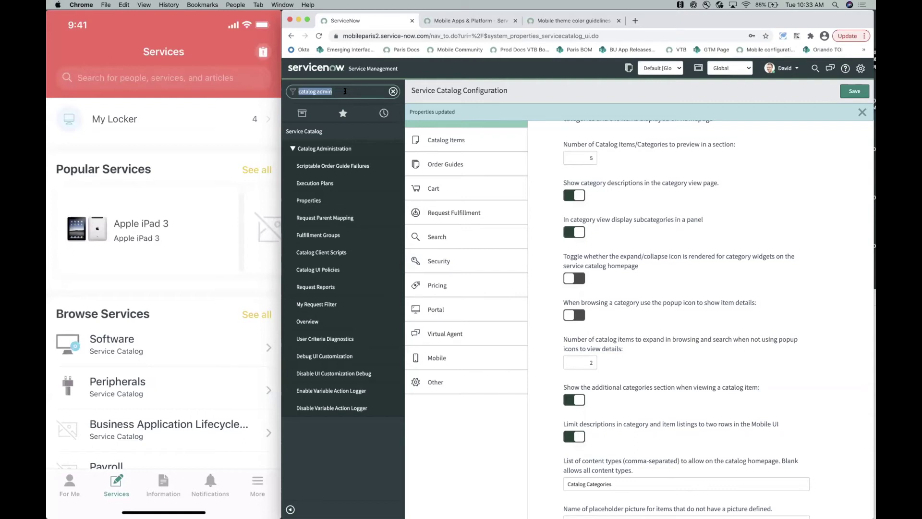
mouse_move(169, 199)
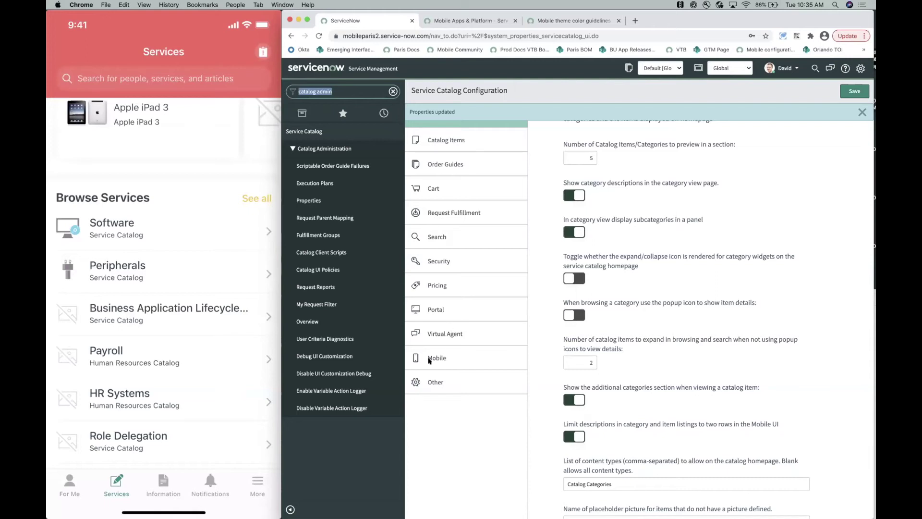
Open the $600.00 Apple iPad 3 request from My Requests to see its Approved stage.
click(417, 422)
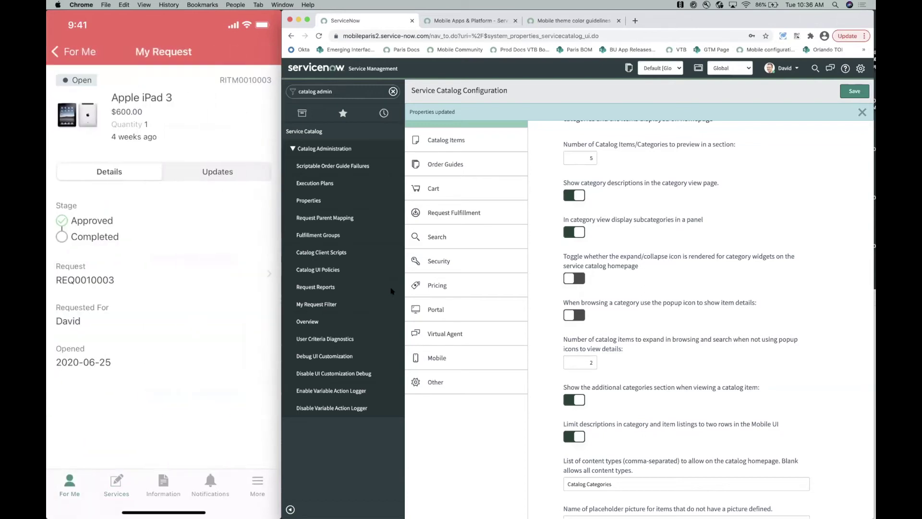
mouse_move(120, 197)
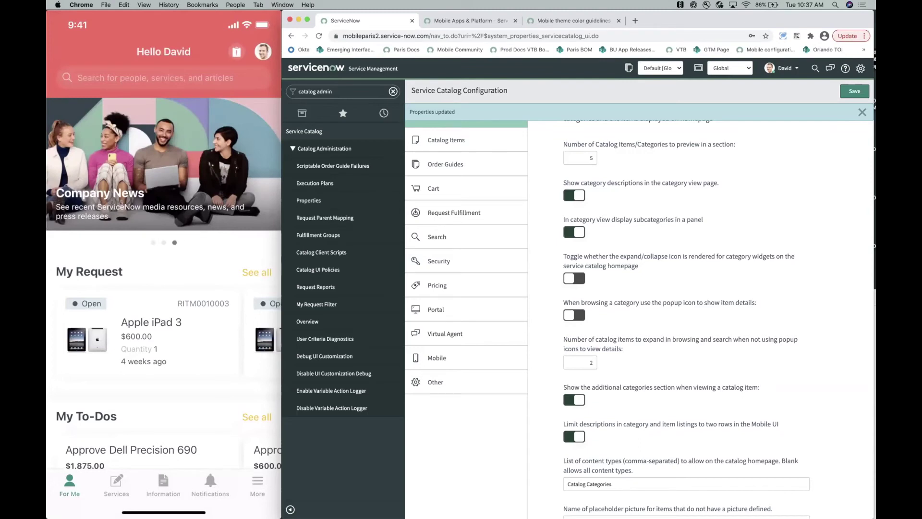
click(257, 273)
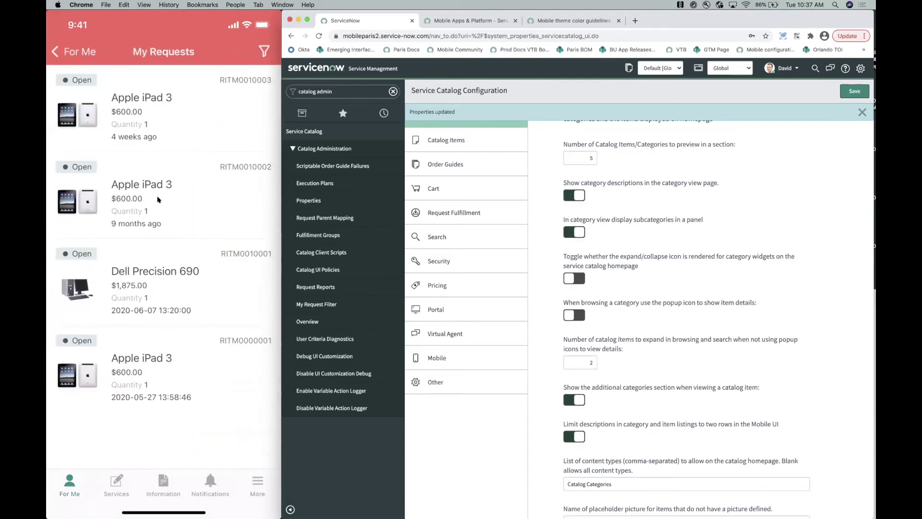
click(159, 120)
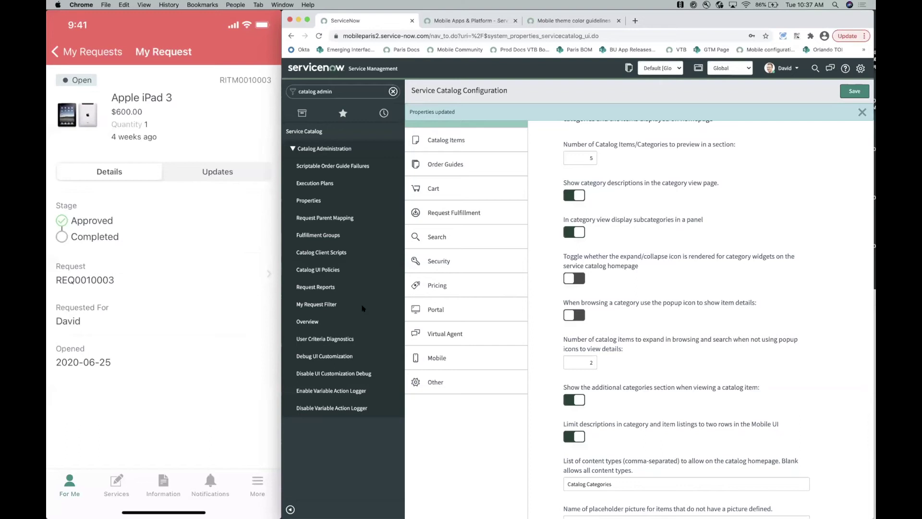
mouse_move(236, 301)
click(353, 91)
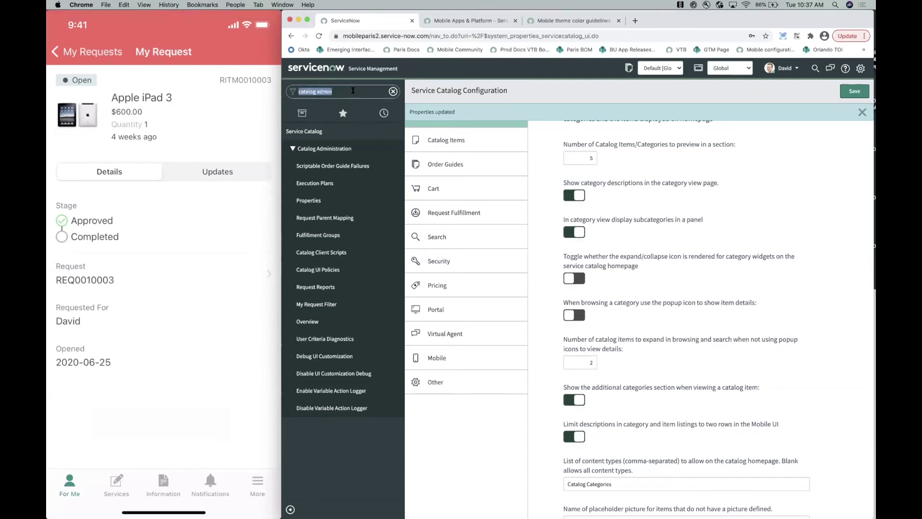
text(thi)
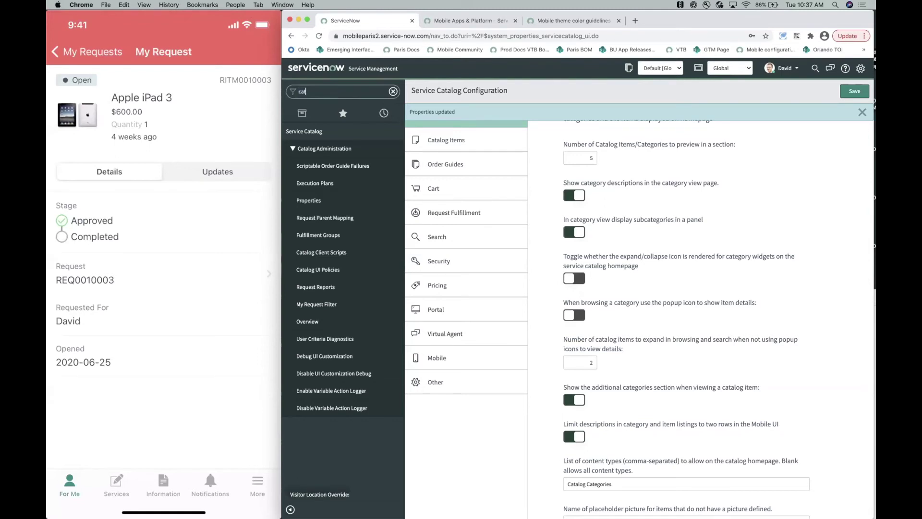
key(BackSpace)
key(BackSpace)
key(BackSpace)
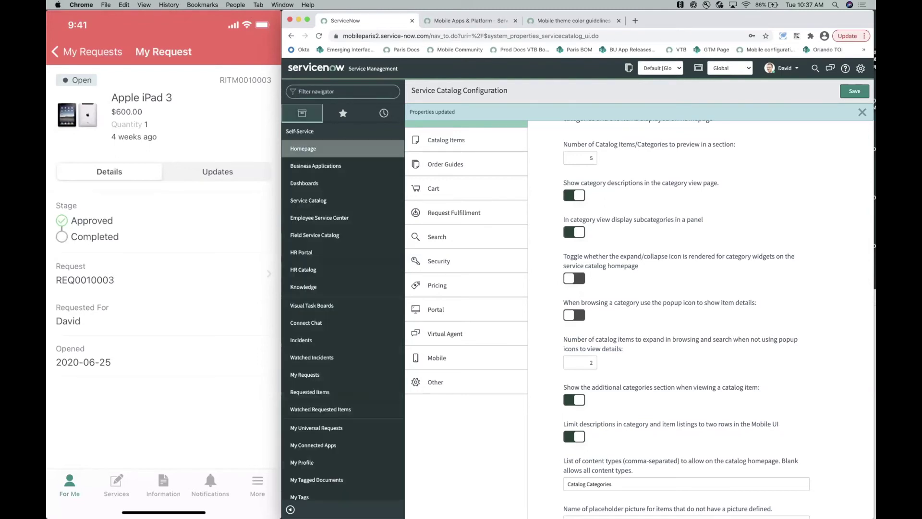
text(client theme)
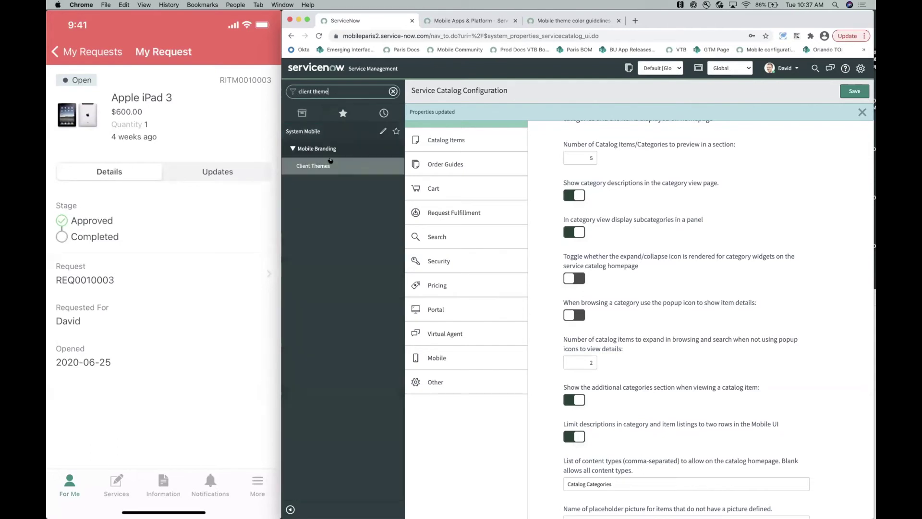
click(331, 161)
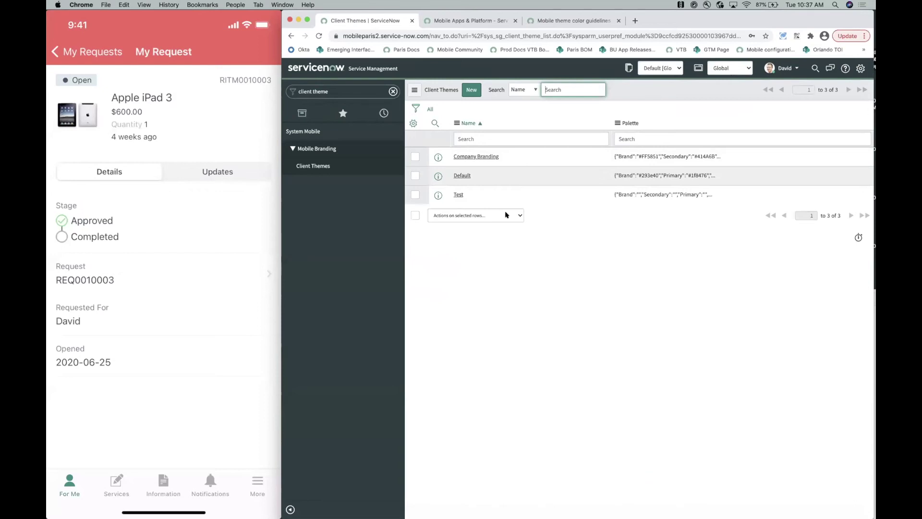
click(344, 90)
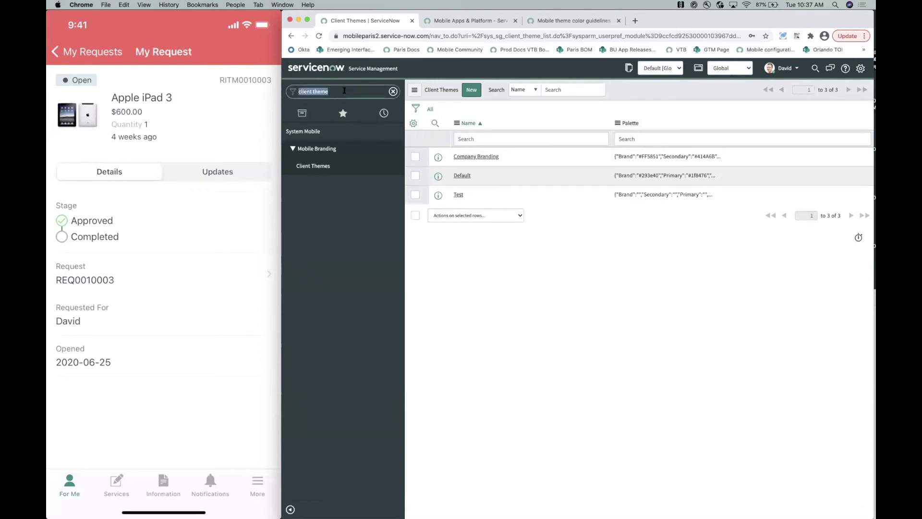
Open the Now Mobile native client record and select its Client Theme, Company Branding.
text(native client)
click(326, 166)
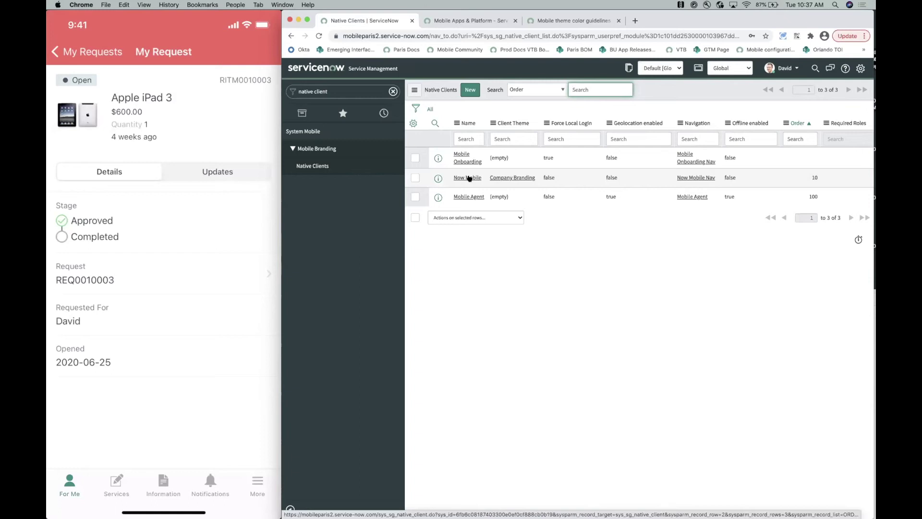
click(469, 179)
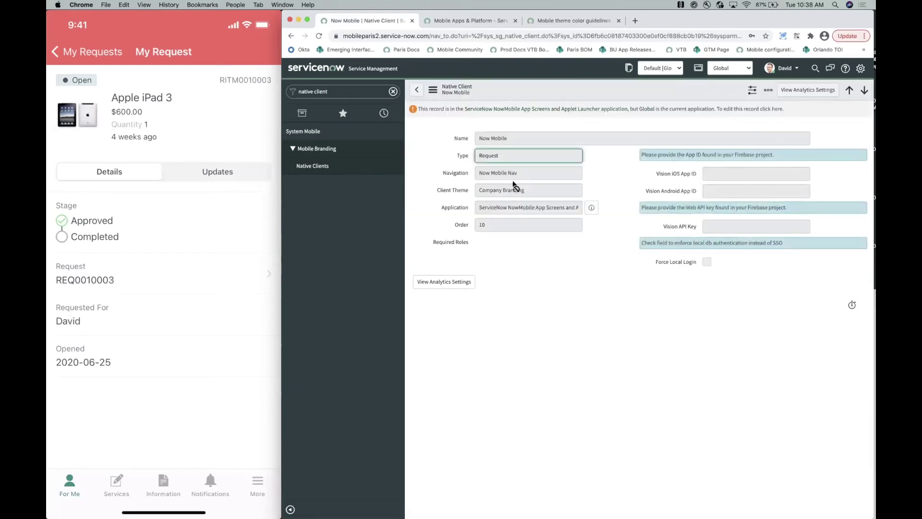
drag(528, 192, 471, 190)
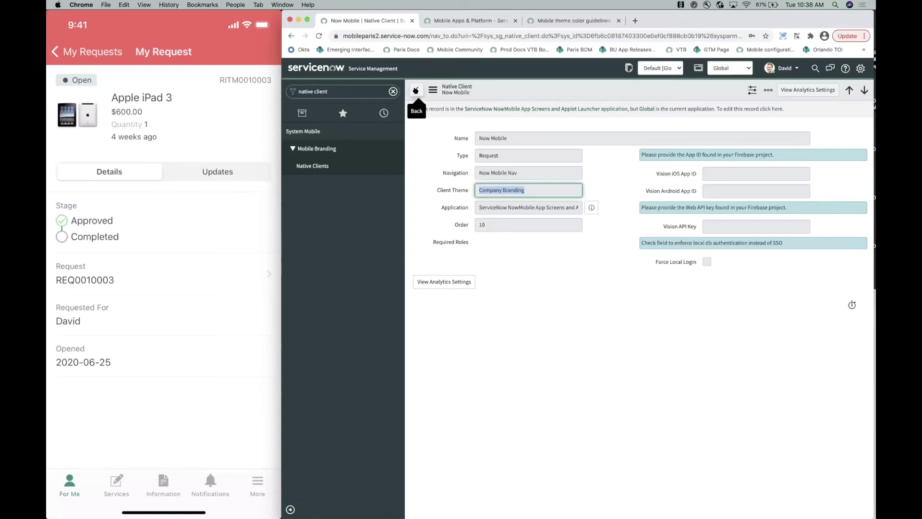
Return to the Native Clients list and select the navigator filter text.
click(416, 90)
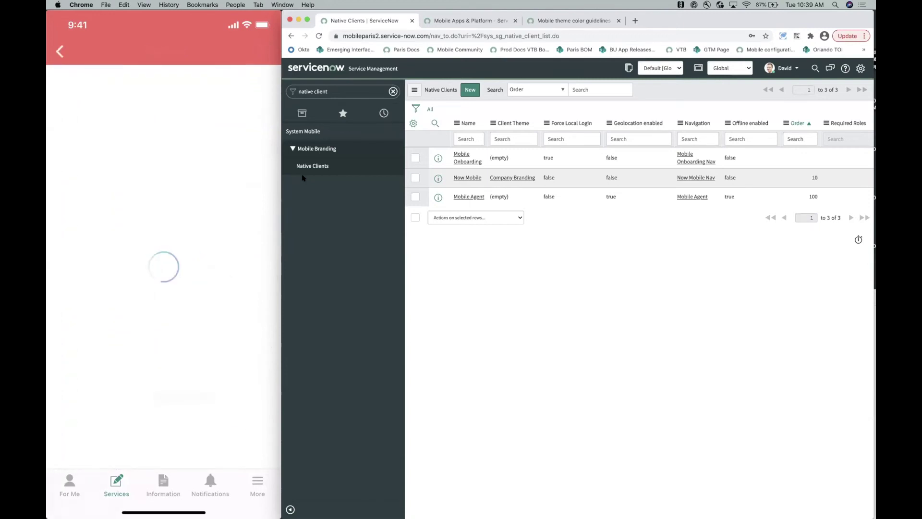
click(339, 93)
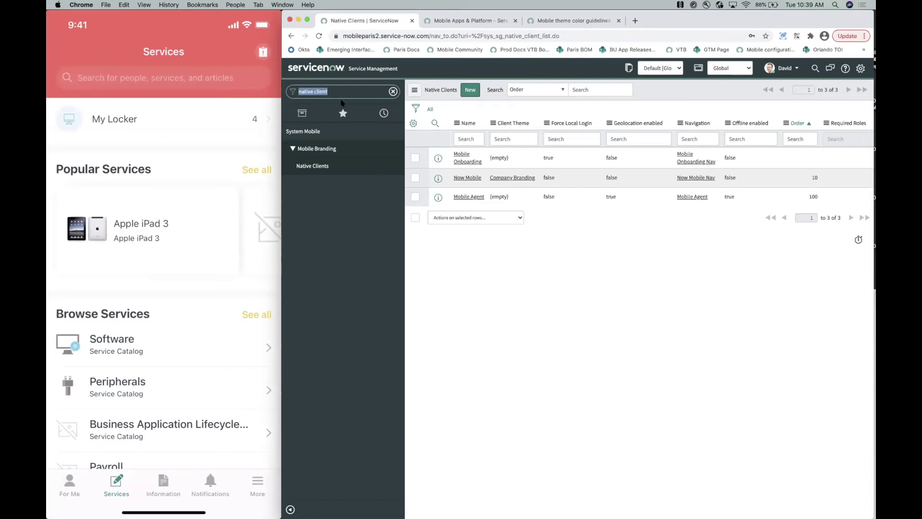
Open Applet Launchers and filter names by '*service', leaving Field Service and Services.
text(applet launcher)
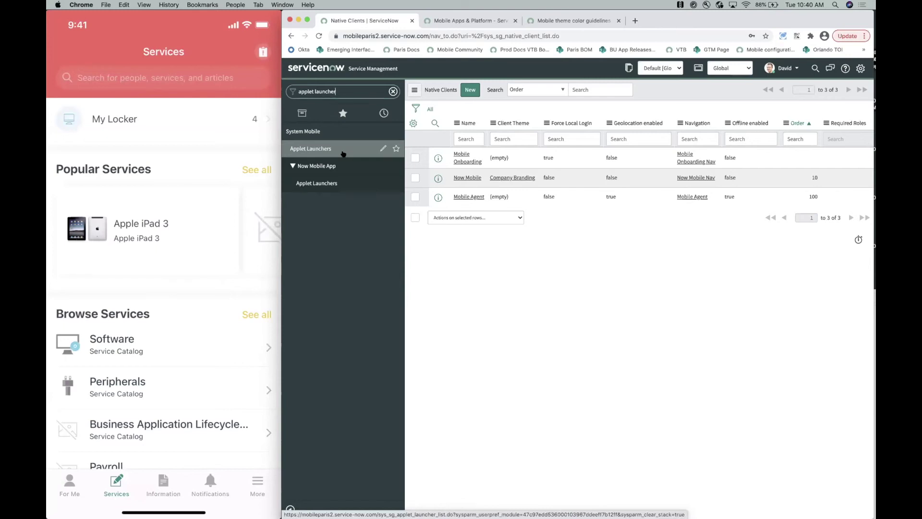
click(342, 153)
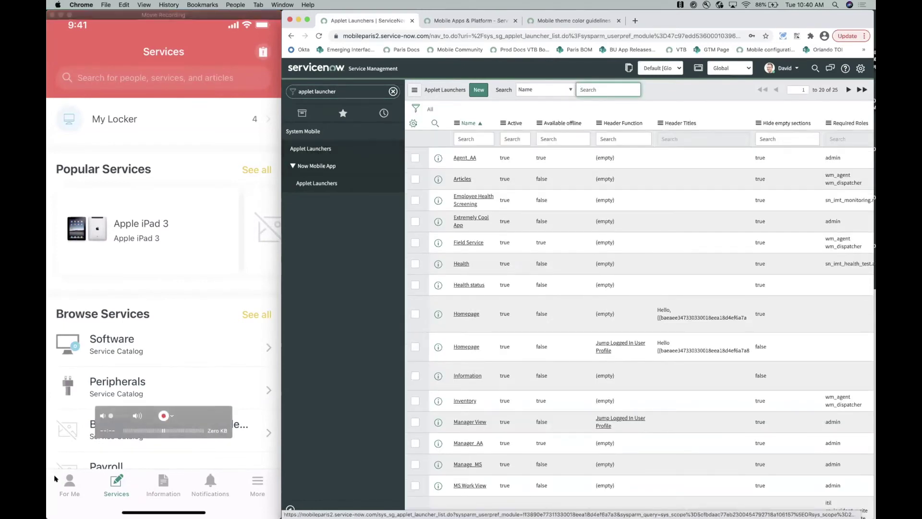
click(486, 134)
text(*service)
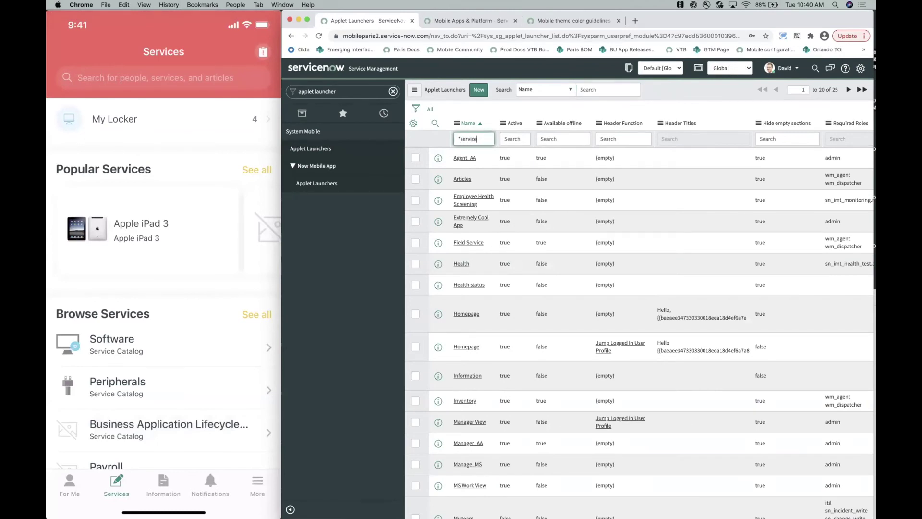
key(Return)
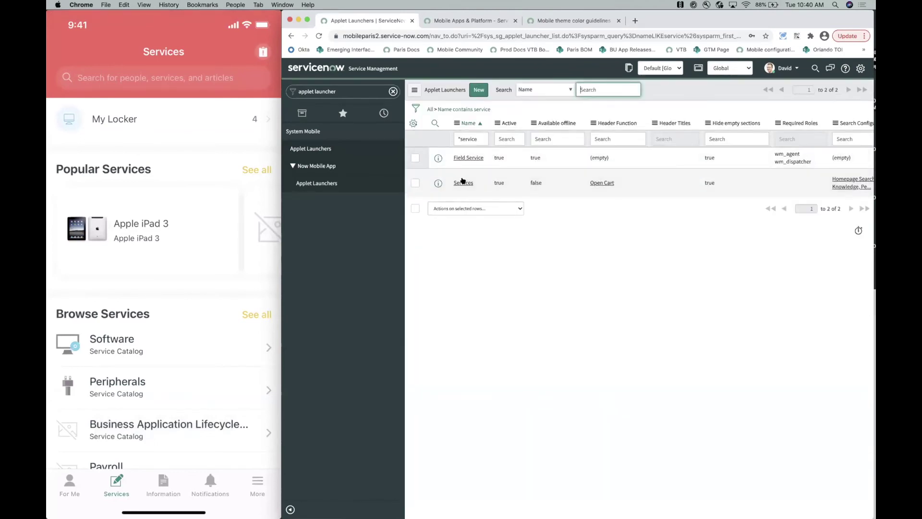
scroll(517, 181, right, 5)
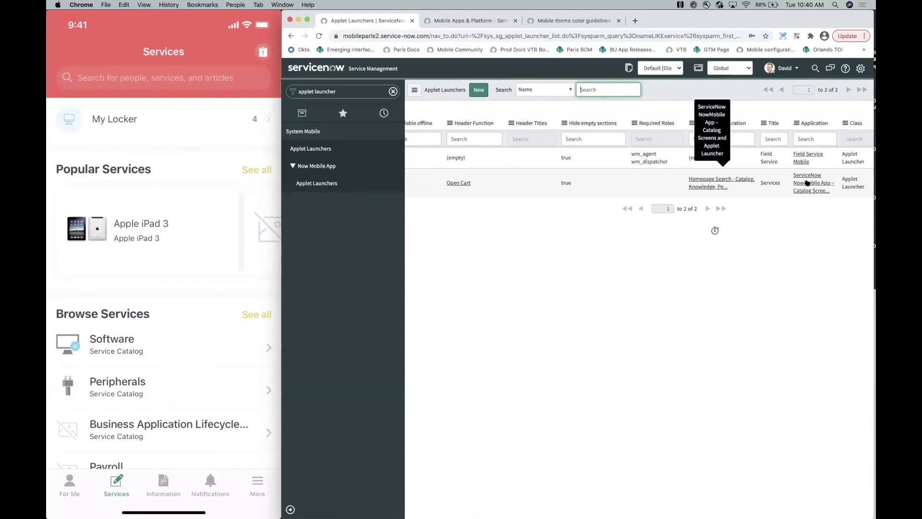
scroll(490, 171, left, 5)
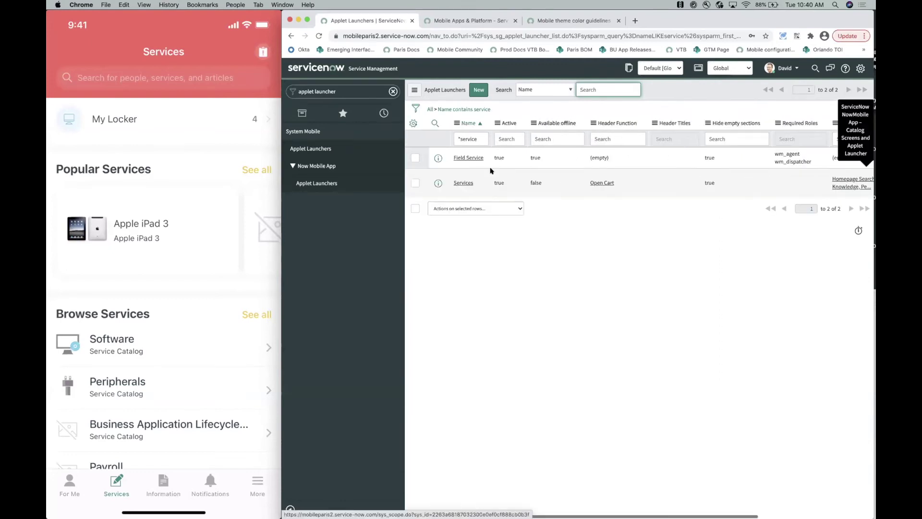
Open the Services applet launcher and drill into its Open Cart header function record.
click(457, 182)
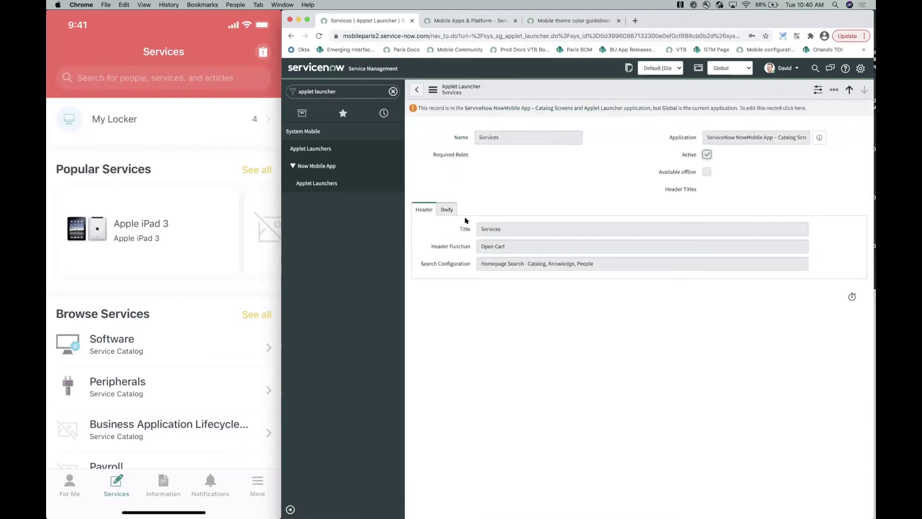
click(795, 107)
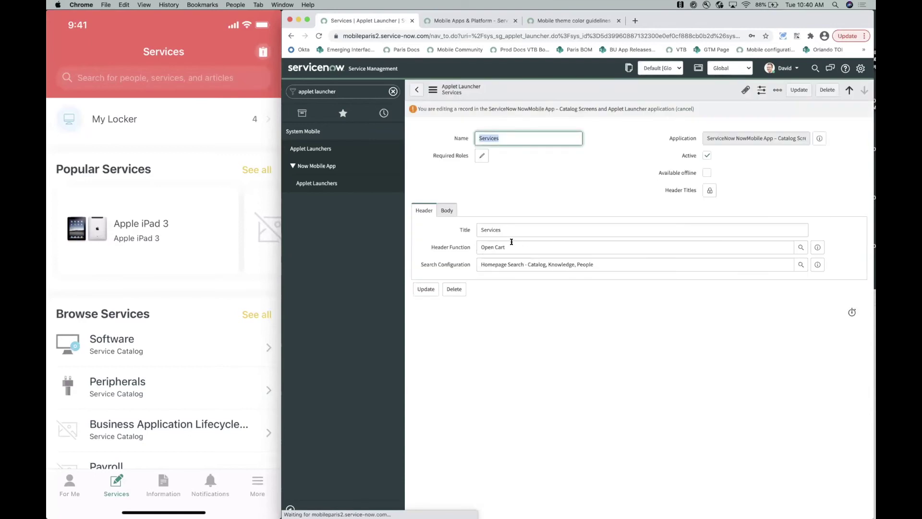
triple_click(485, 246)
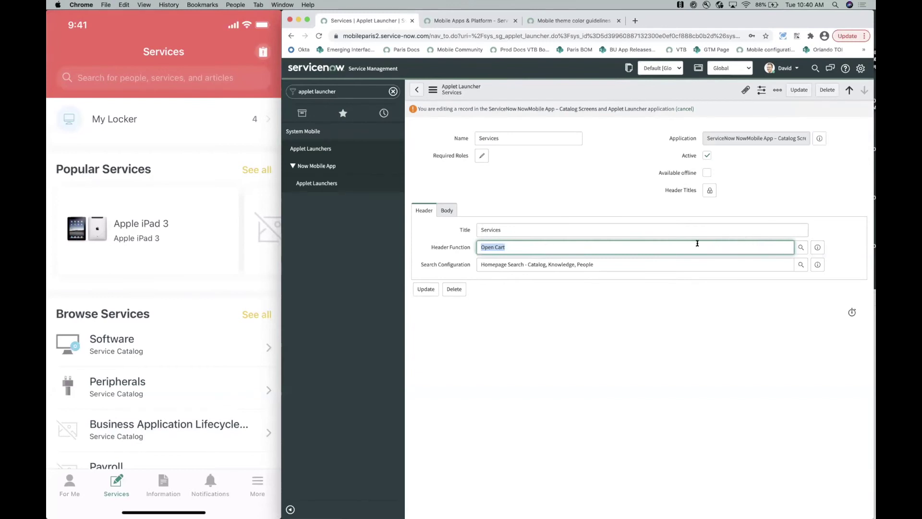
click(817, 247)
click(856, 269)
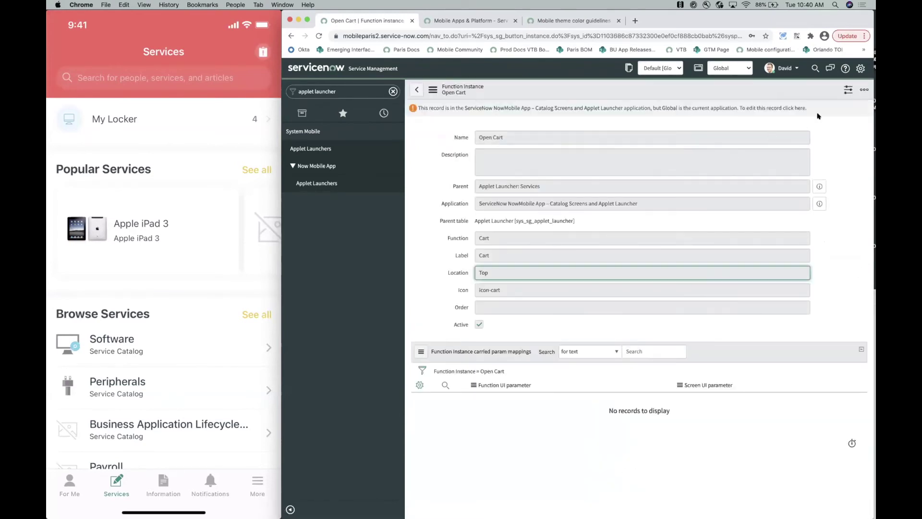
Make the Open Cart function record editable, keeping its Location set to Top.
click(799, 107)
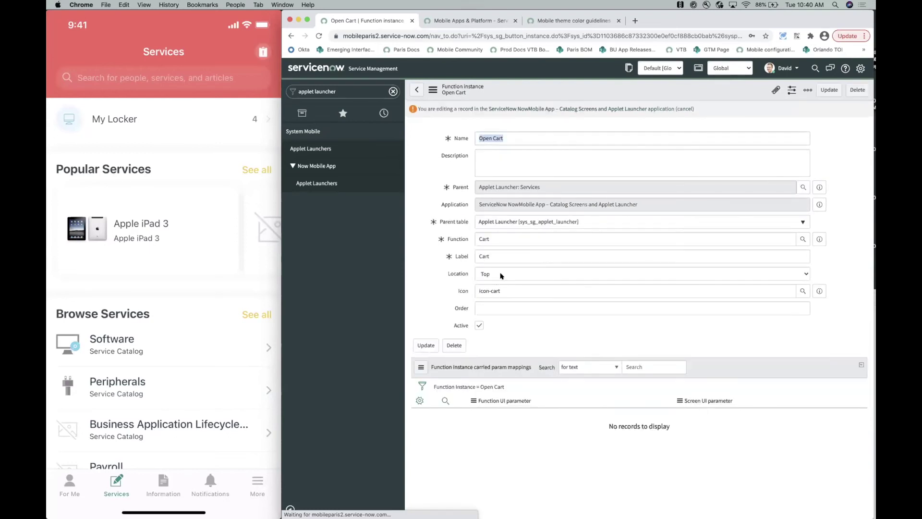
click(495, 274)
click(453, 276)
key(Tab)
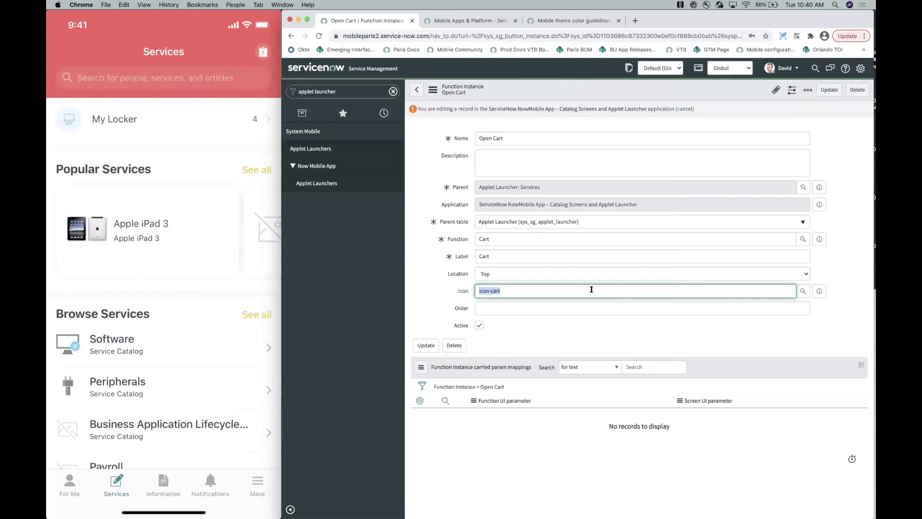
Search the documentation for 'mobi' and open the Mobile icons article.
click(581, 22)
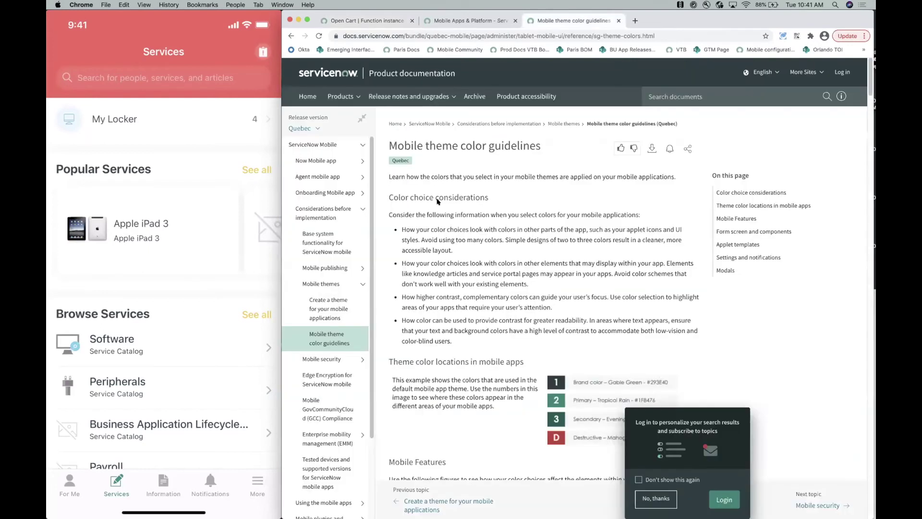
click(684, 89)
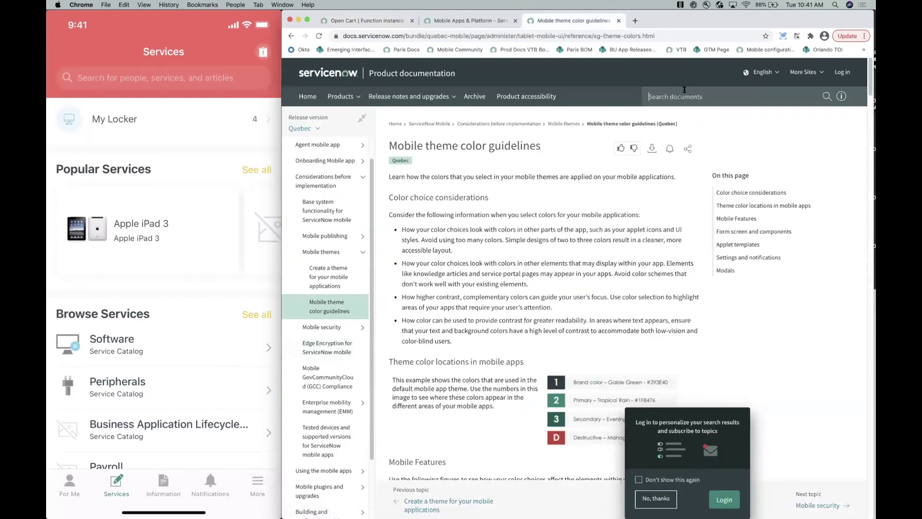
text(mobile icon)
key(Return)
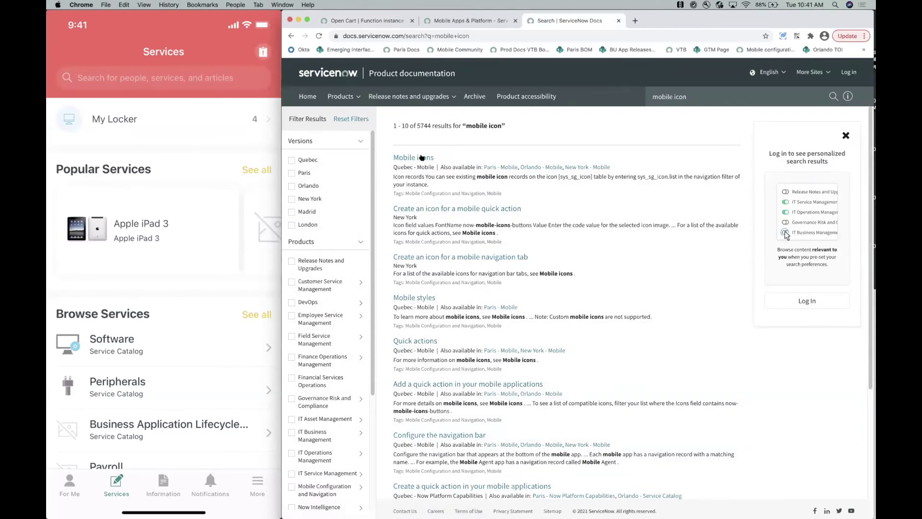
drag(392, 167, 427, 166)
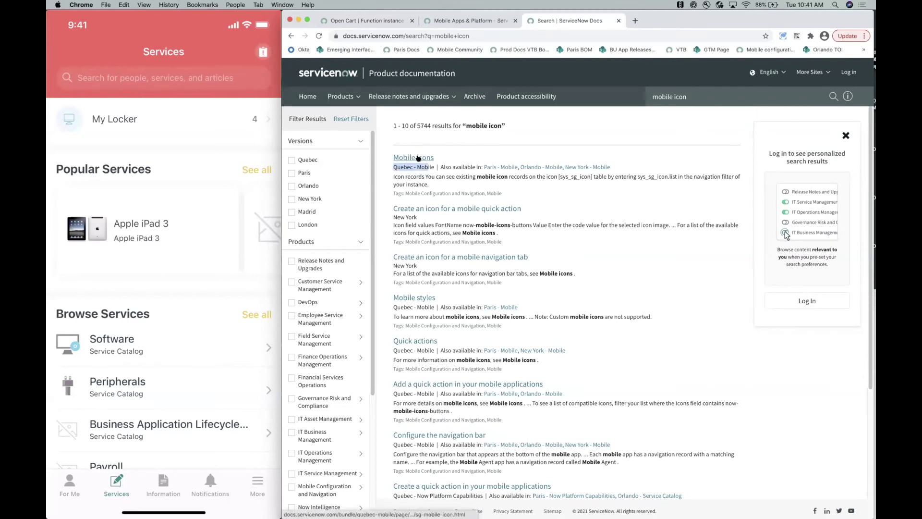
click(424, 158)
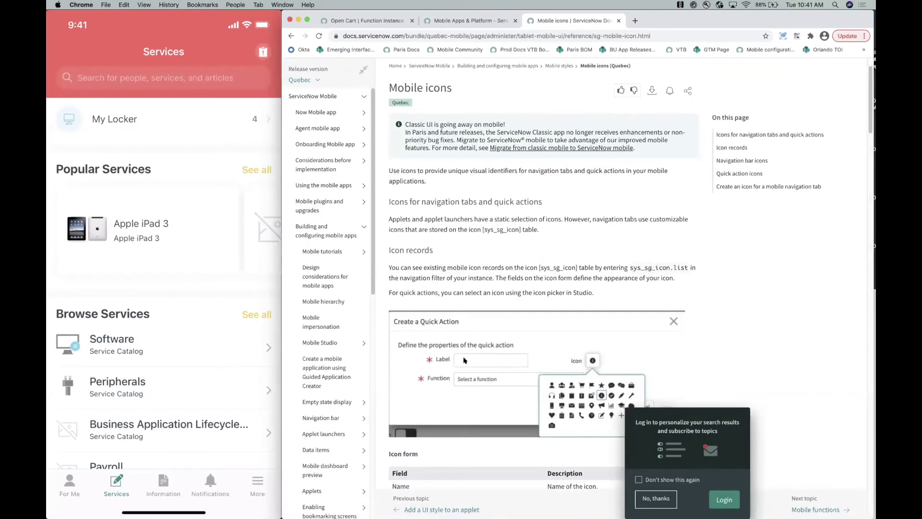
Review the Available navigation bar icons table, then switch to the Mobile Apps & Platform forum.
scroll(470, 264, down, 5)
scroll(469, 265, down, 3)
scroll(499, 283, up, 4)
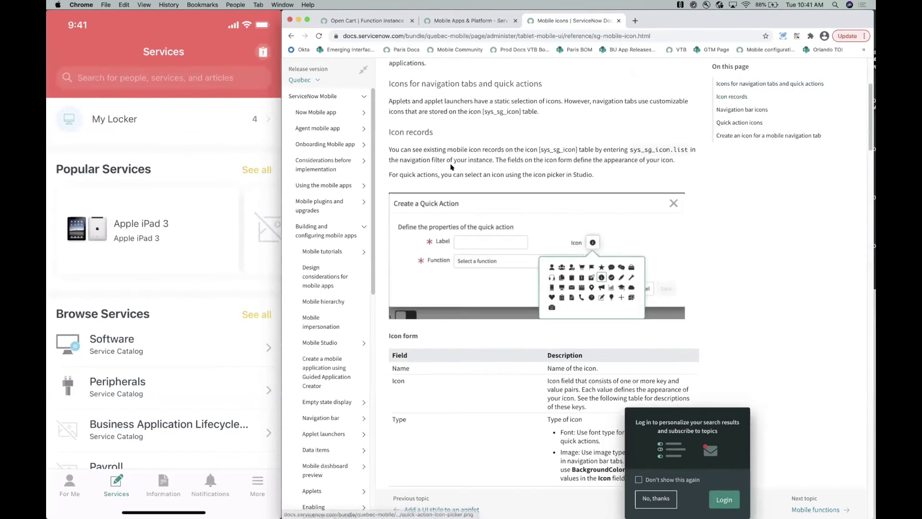
scroll(499, 283, down, 8)
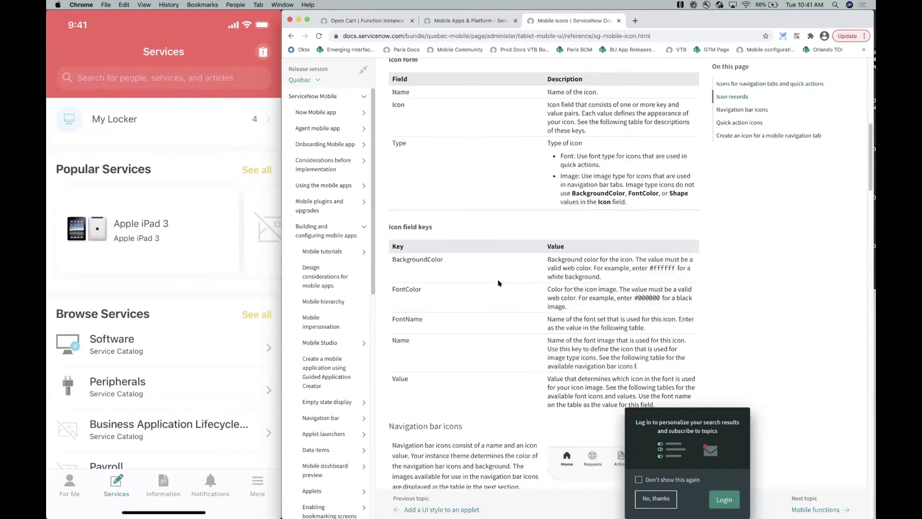
scroll(498, 283, up, 7)
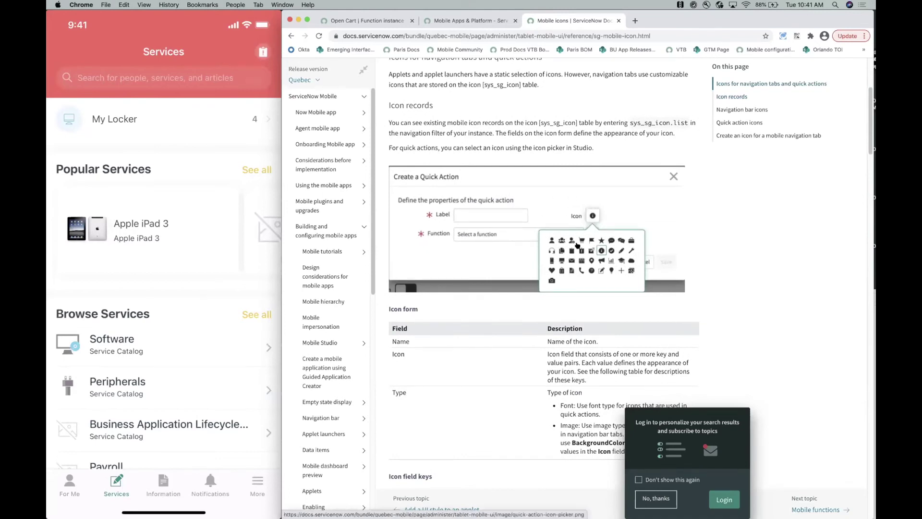
scroll(582, 290, down, 12)
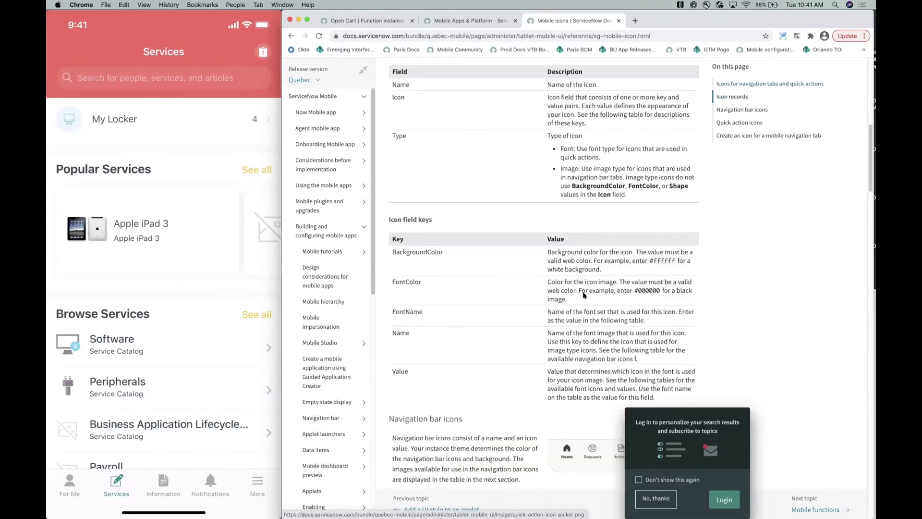
scroll(583, 293, down, 8)
scroll(583, 294, up, 5)
scroll(584, 295, down, 2)
scroll(584, 295, down, 4)
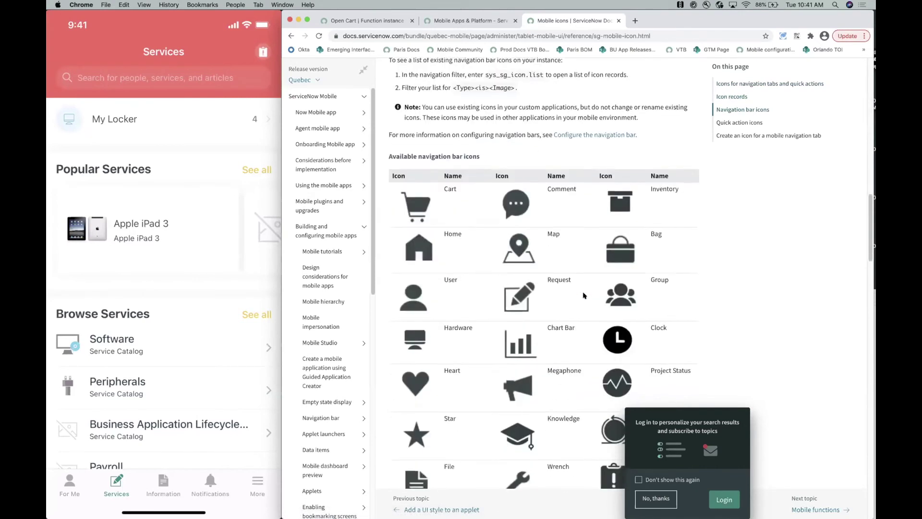
click(470, 22)
Open the icon-cart icon record from Open Cart's icon field and make it editable.
click(383, 22)
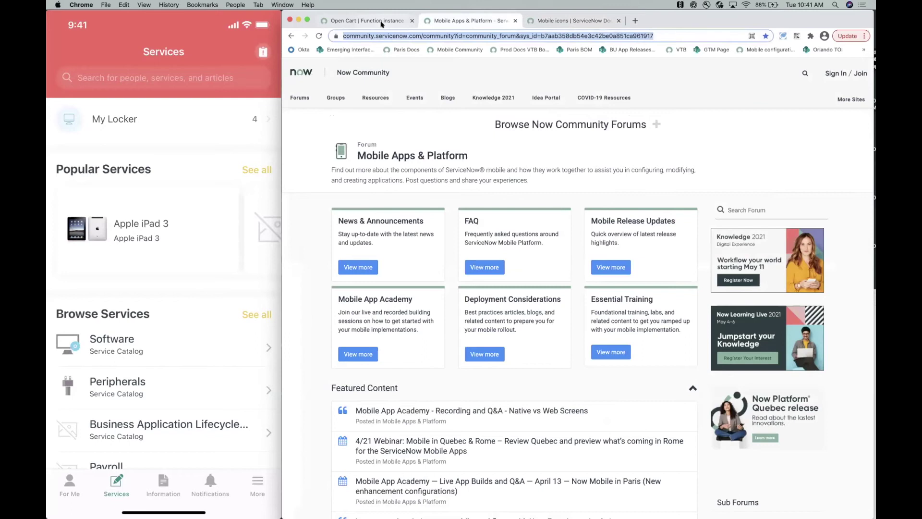
click(818, 292)
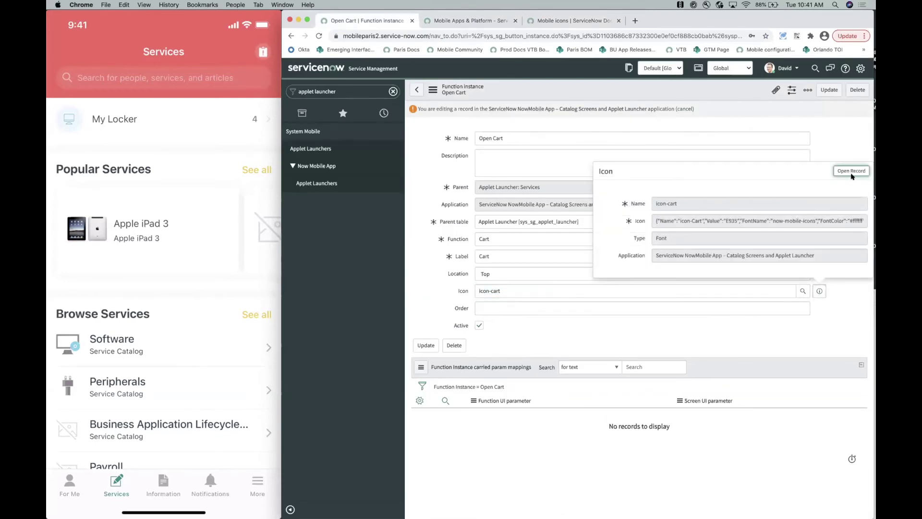
click(853, 173)
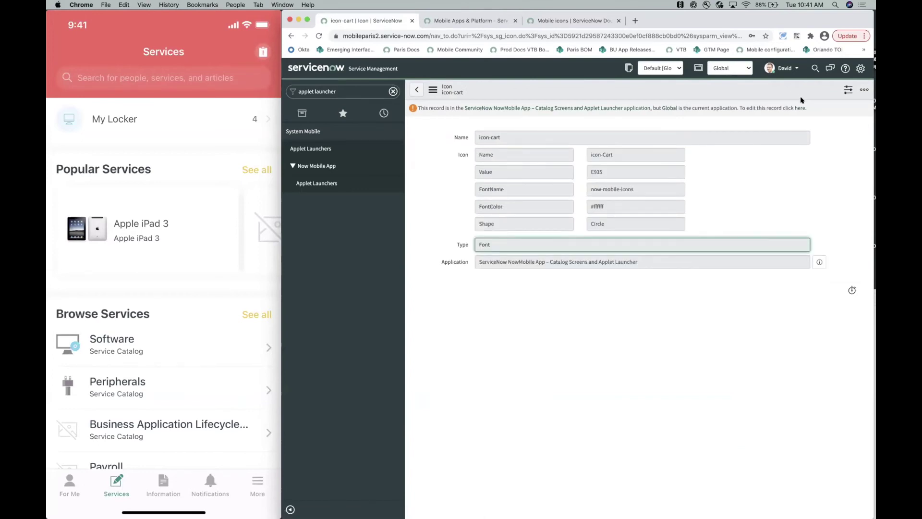
click(799, 107)
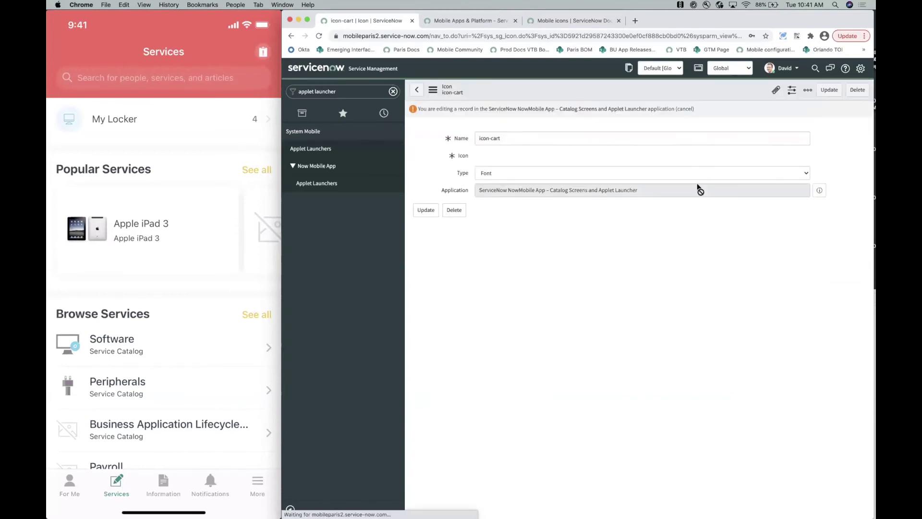
Confirm the icon type stays Font and inspect the icon-Cart name and value E935.
click(511, 245)
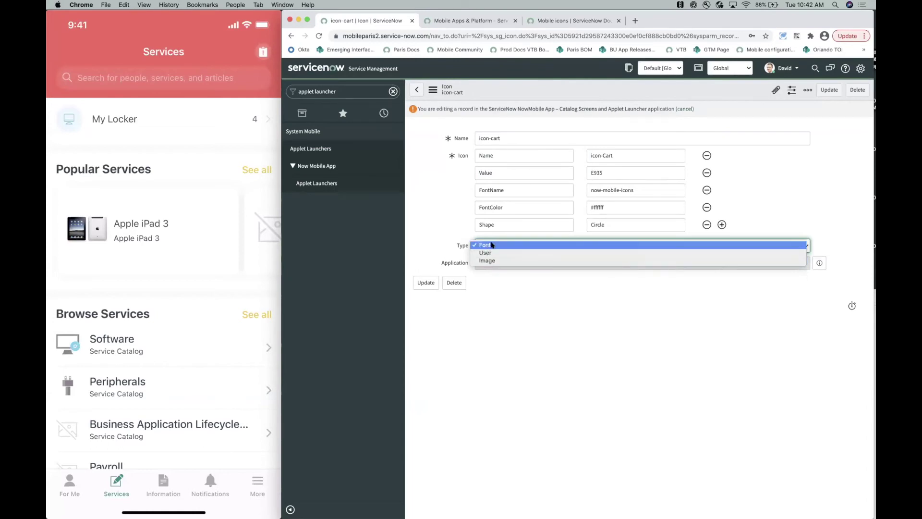
click(489, 246)
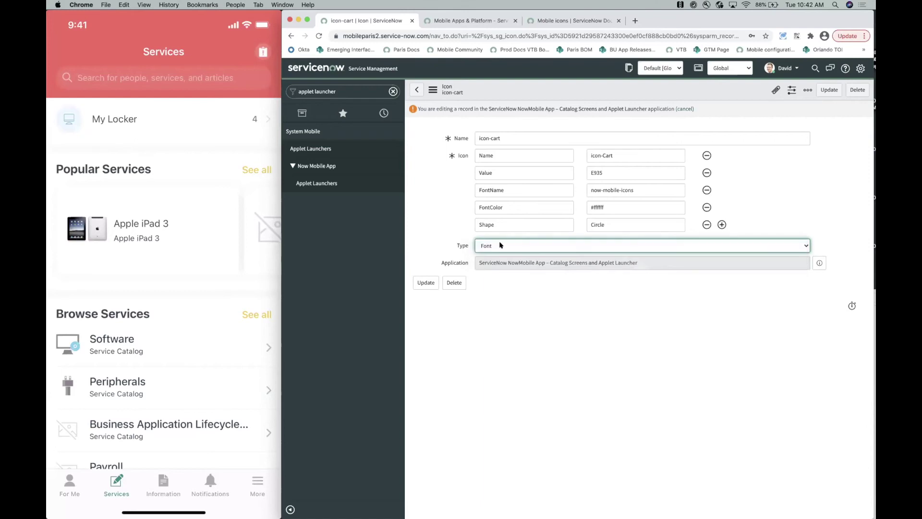
click(636, 153)
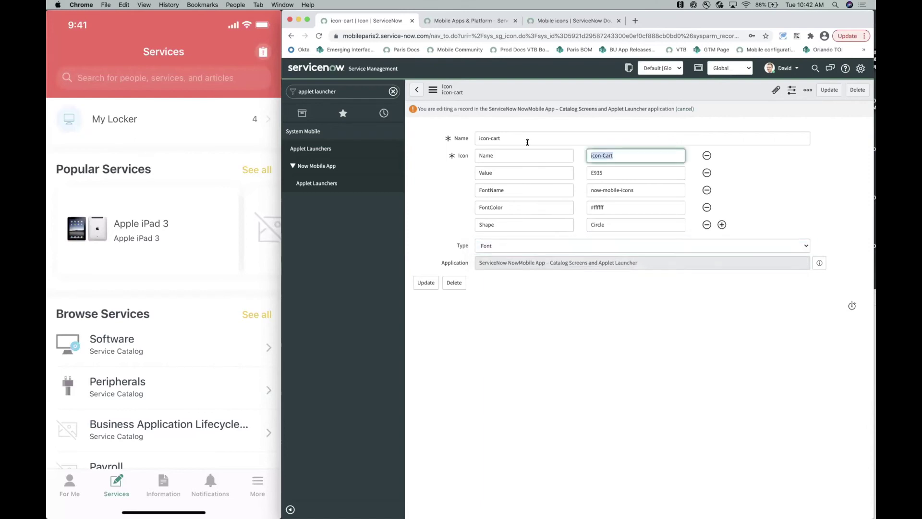
key(Tab)
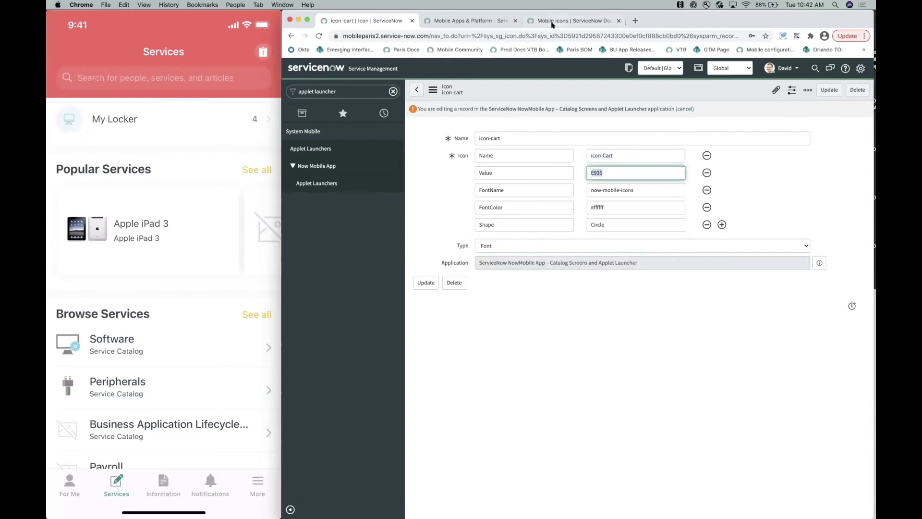
click(552, 22)
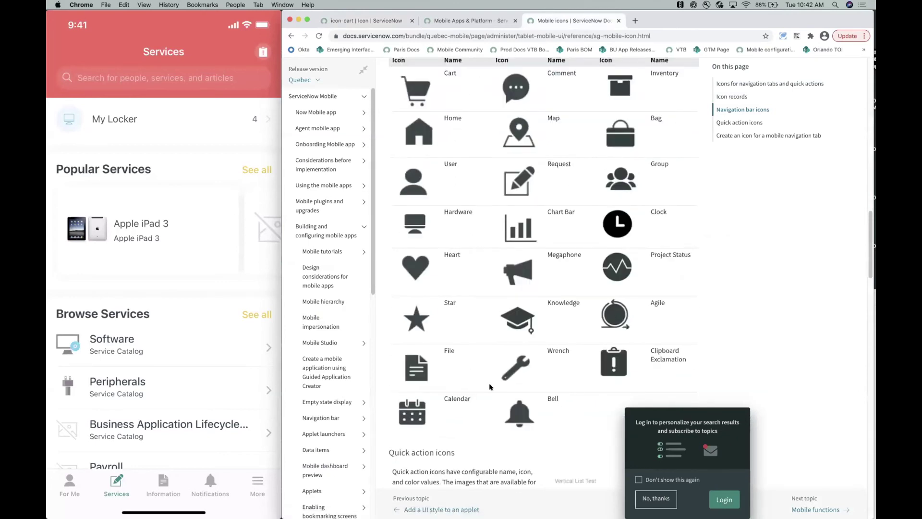
Find 'value' on the Mobile icons page and browse its 14 matches.
scroll(480, 237, up, 2)
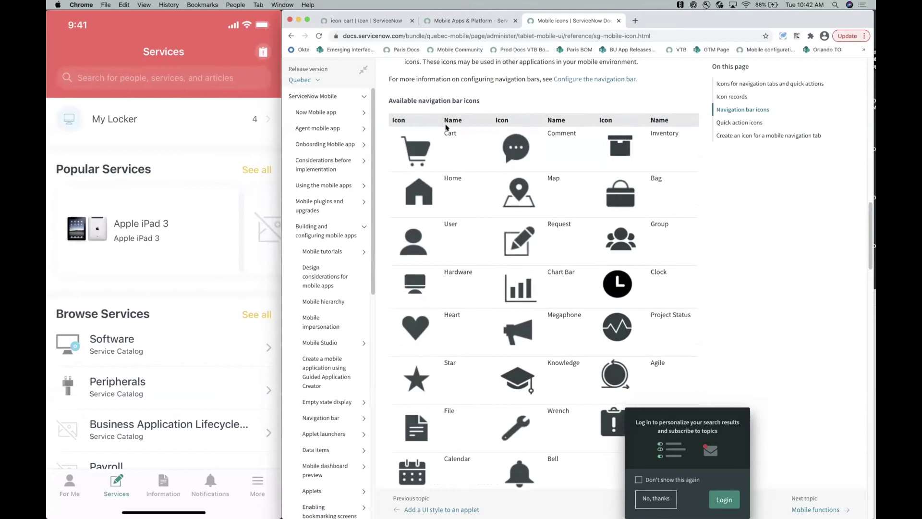
scroll(482, 274, down, 10)
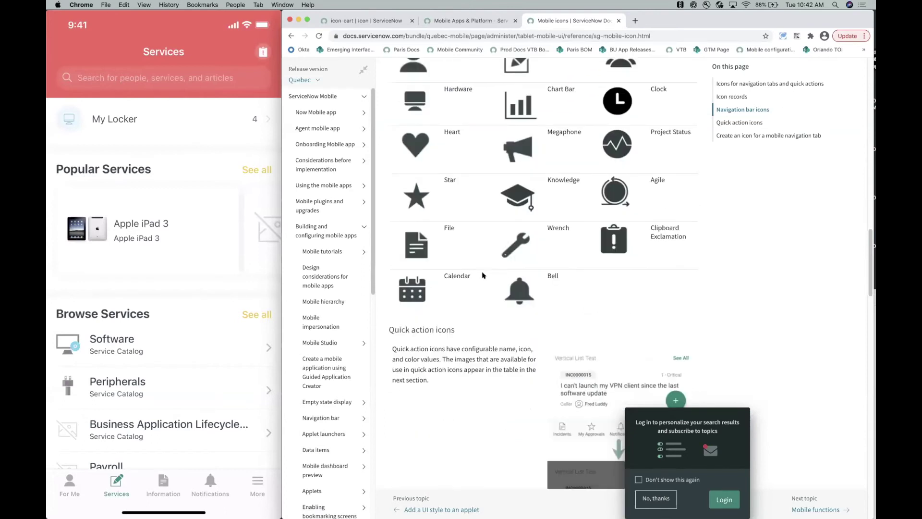
scroll(482, 274, down, 12)
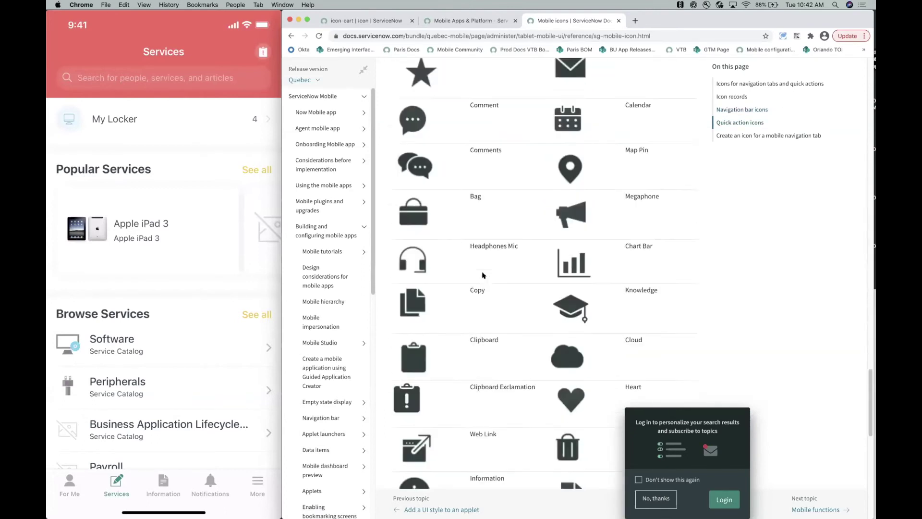
scroll(482, 274, down, 10)
scroll(482, 274, up, 15)
key(super+f)
text(value)
key(Return)
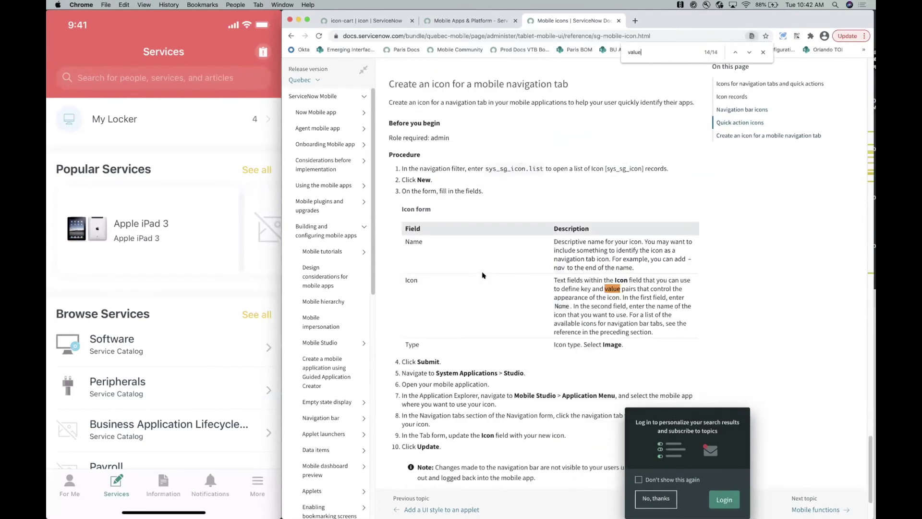
key(Return)
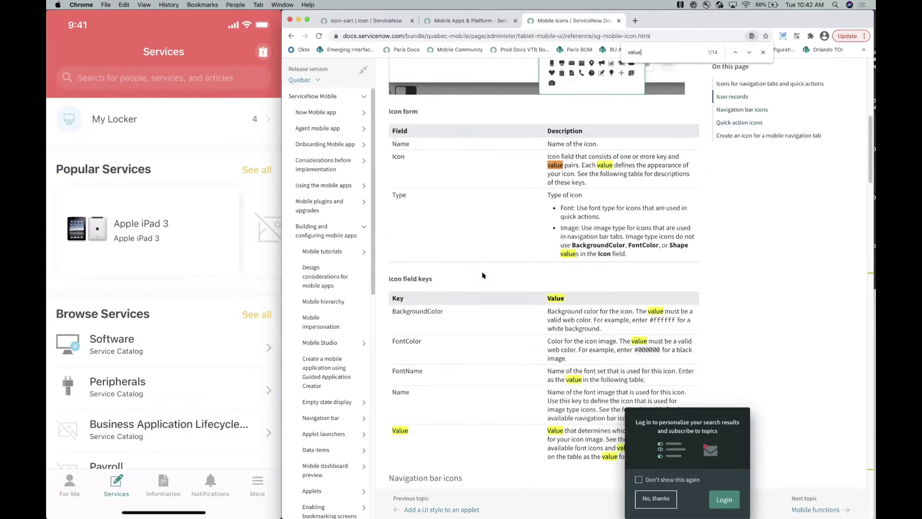
scroll(482, 274, down, 1)
scroll(482, 274, up, 8)
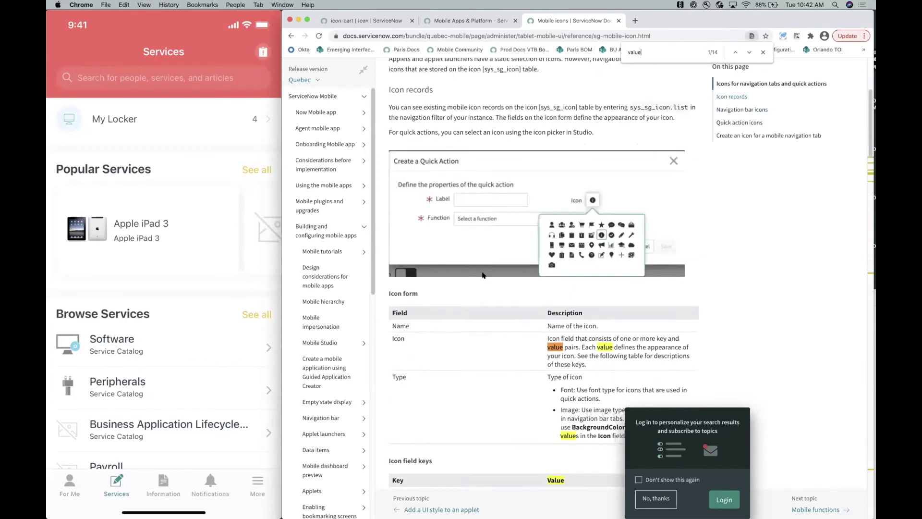
scroll(482, 274, down, 10)
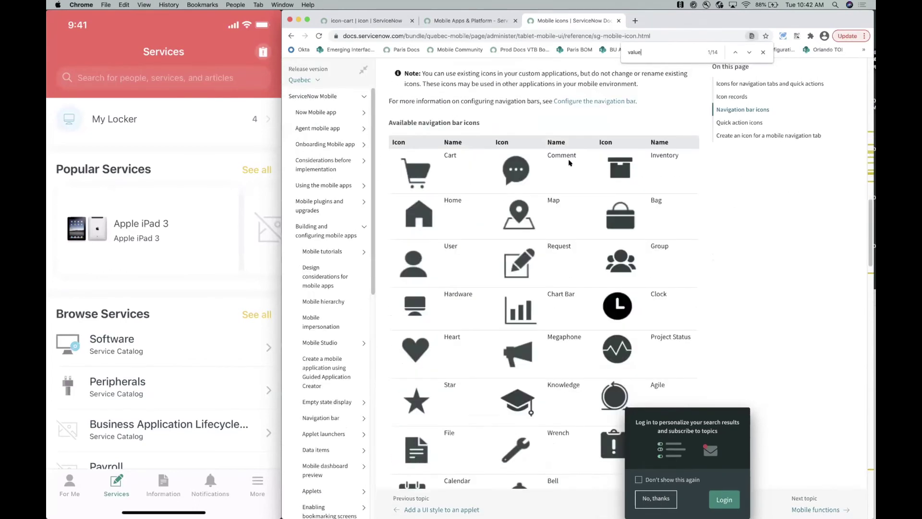
Compare the icon-cart record against the navigation bar icons table, scrolling through the icon list.
click(468, 20)
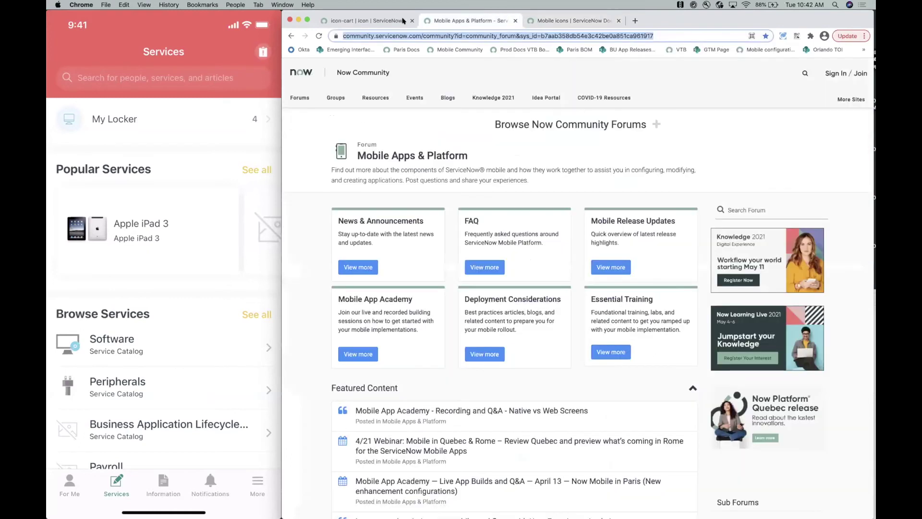
click(364, 20)
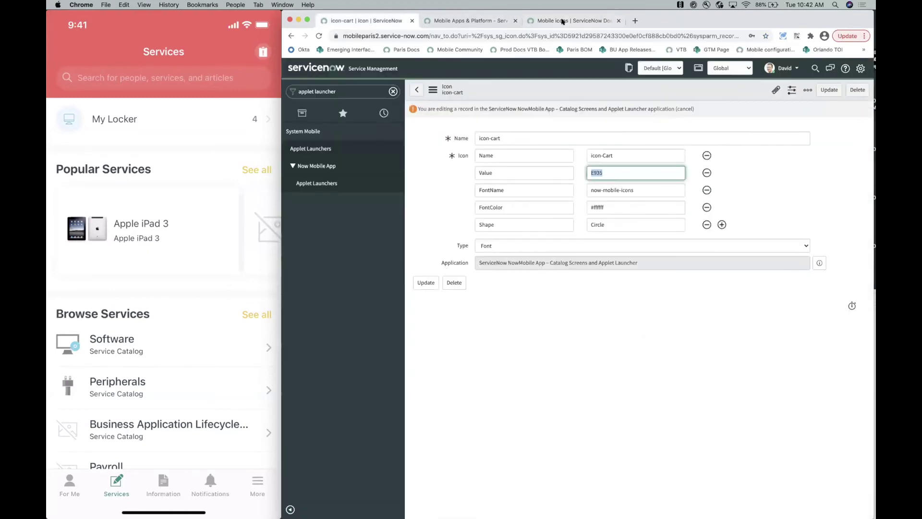
click(562, 21)
scroll(337, 202, down, 5)
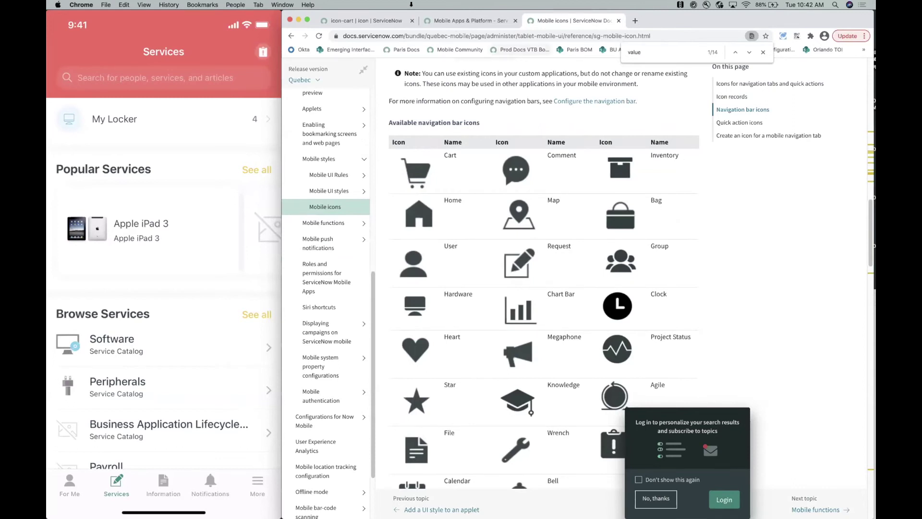
click(376, 20)
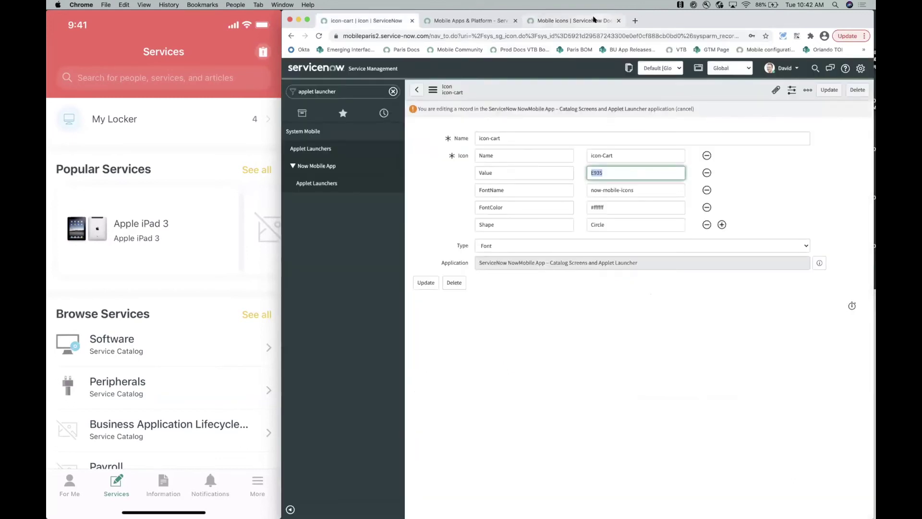
click(593, 21)
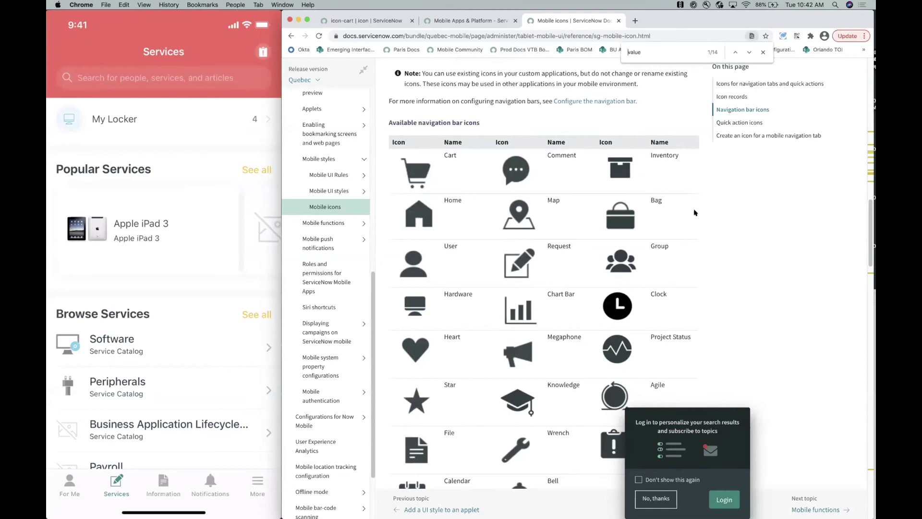
scroll(788, 166, up, 3)
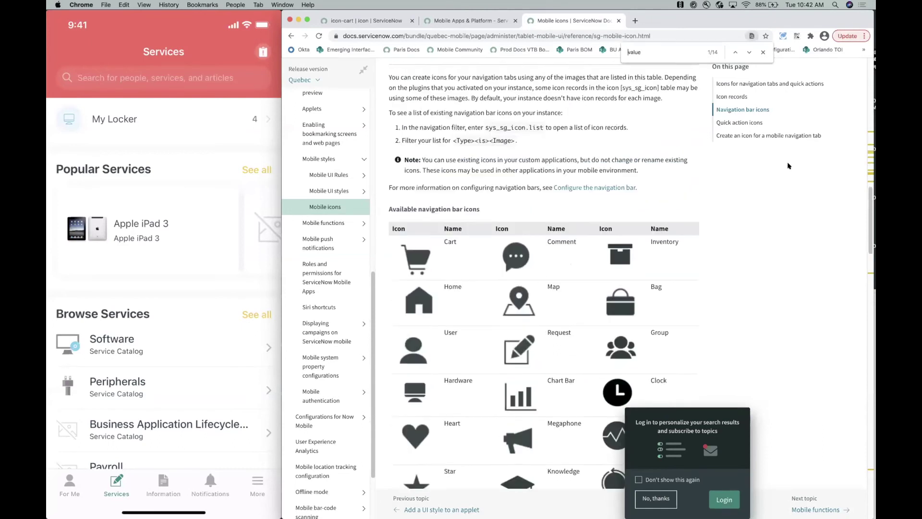
scroll(713, 349, down, 10)
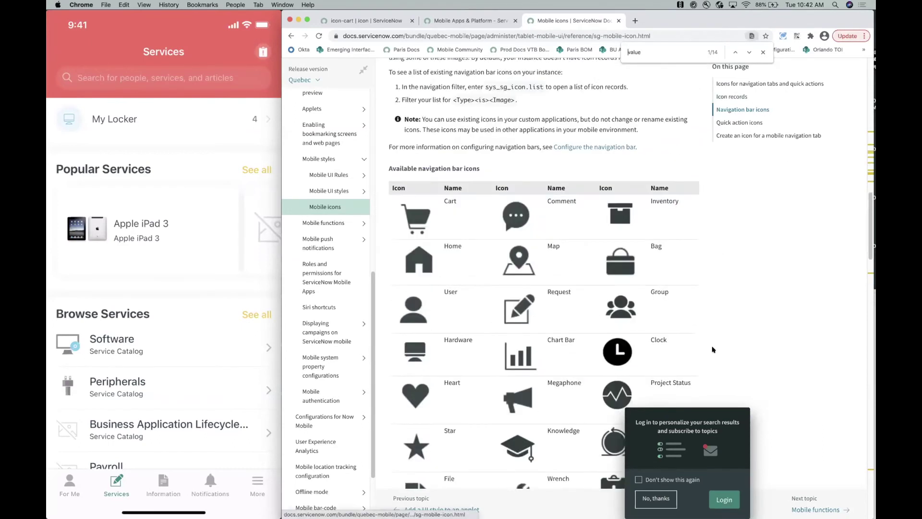
scroll(713, 349, down, 15)
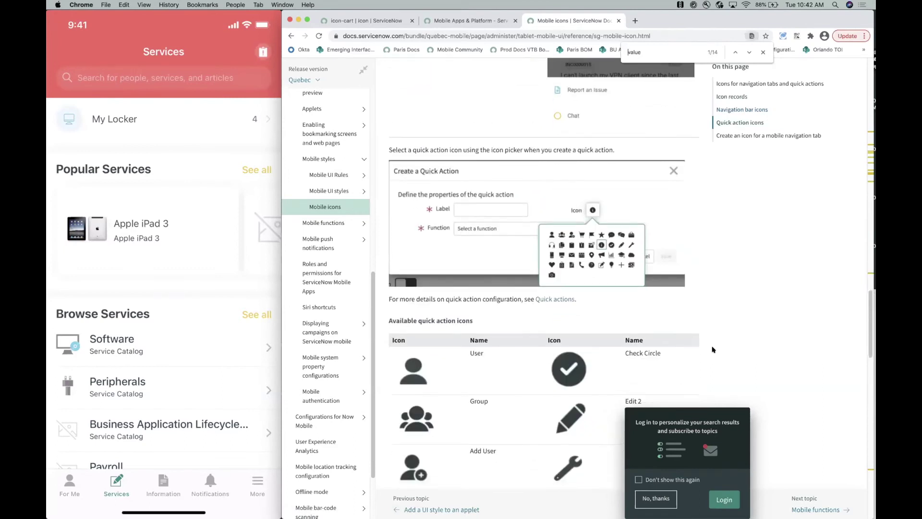
scroll(713, 344, down, 8)
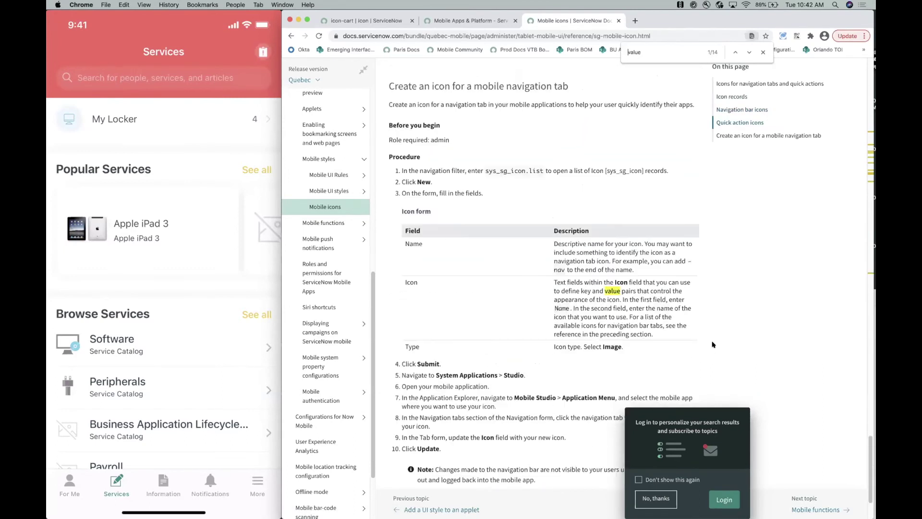
scroll(712, 344, up, 15)
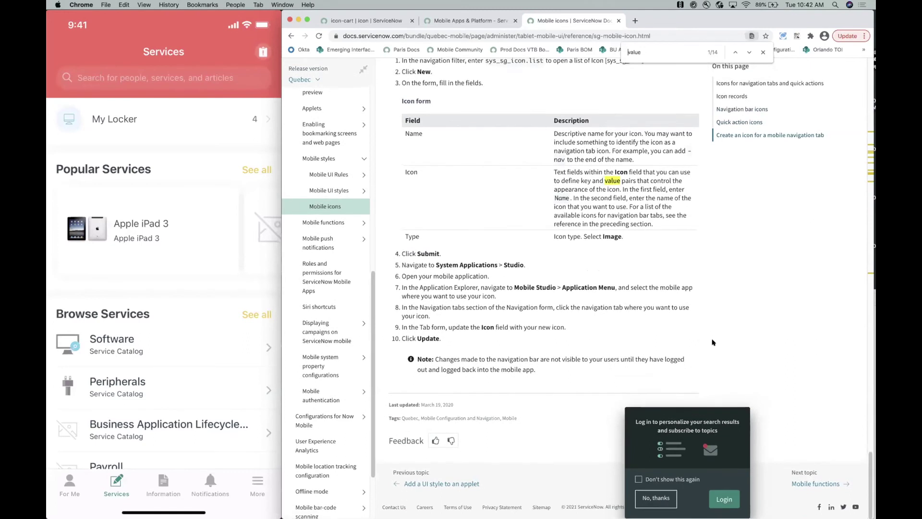
scroll(712, 342, up, 15)
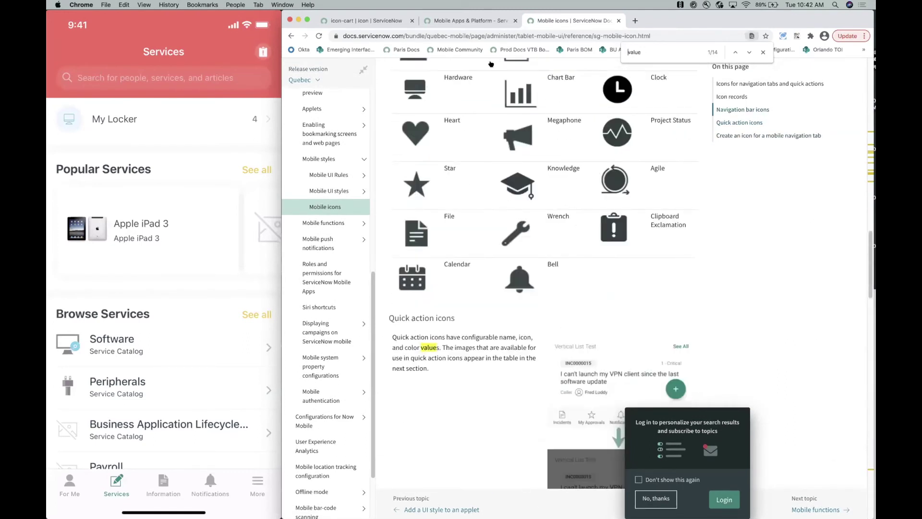
scroll(475, 303, down, 3)
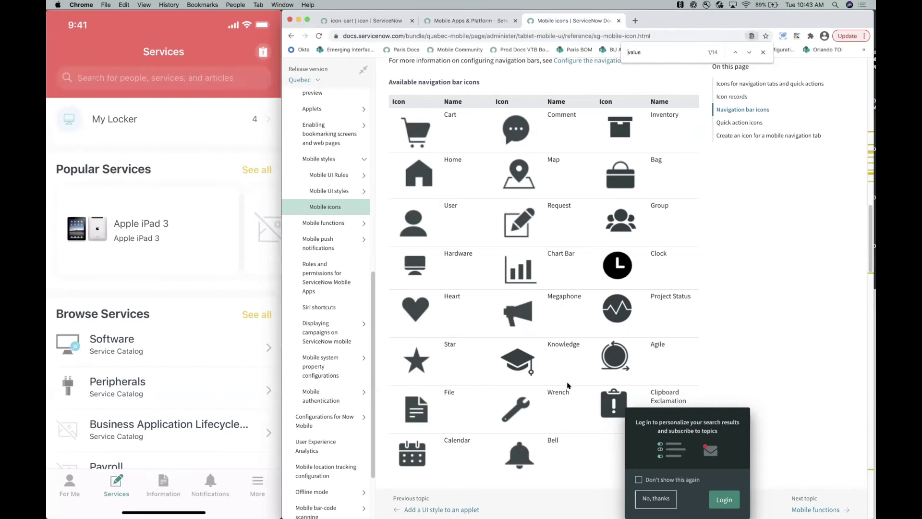
Select the Circle value in the icon-cart record's Shape field.
click(374, 22)
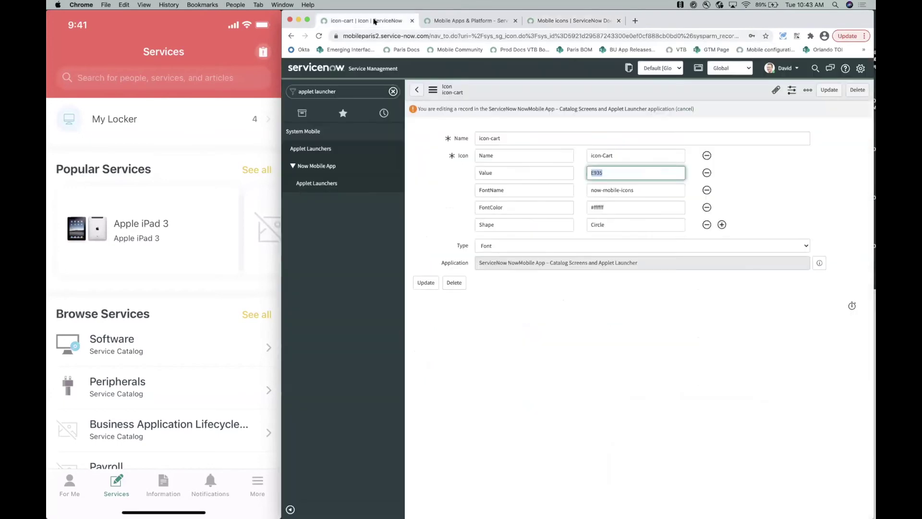
click(637, 191)
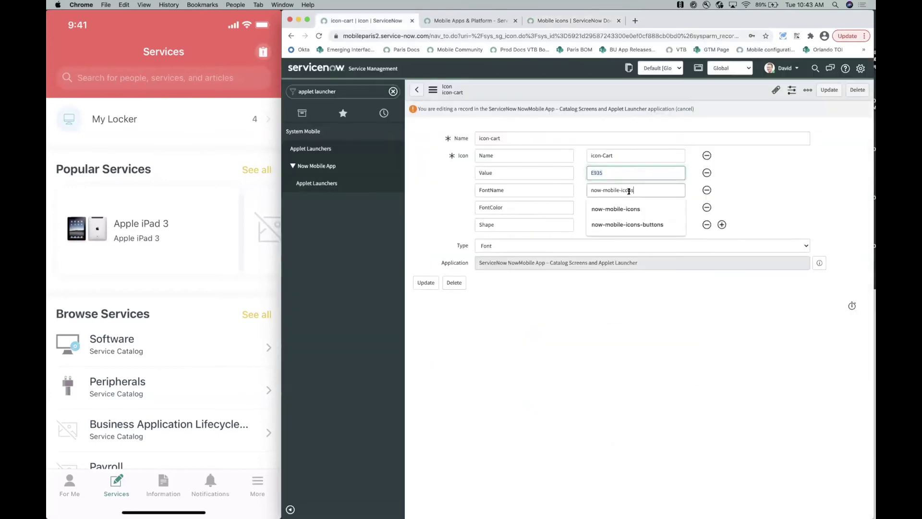
click(576, 187)
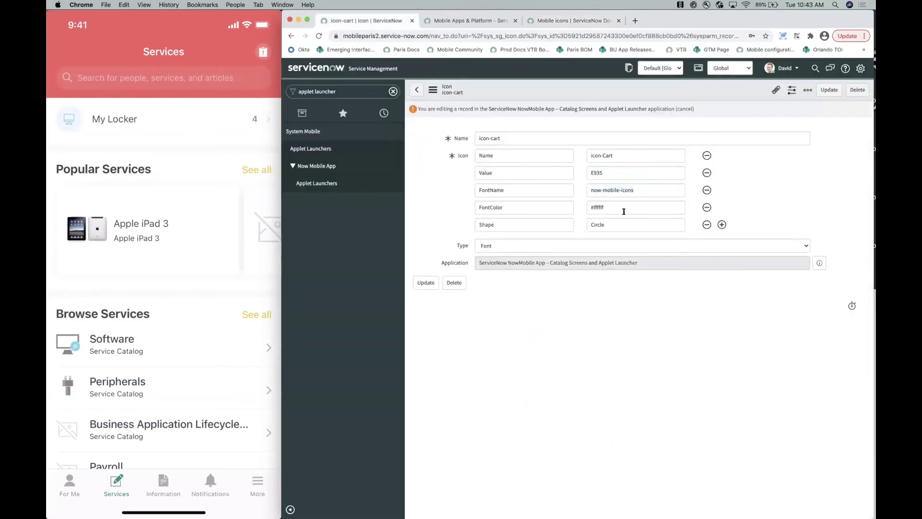
drag(628, 220, 590, 226)
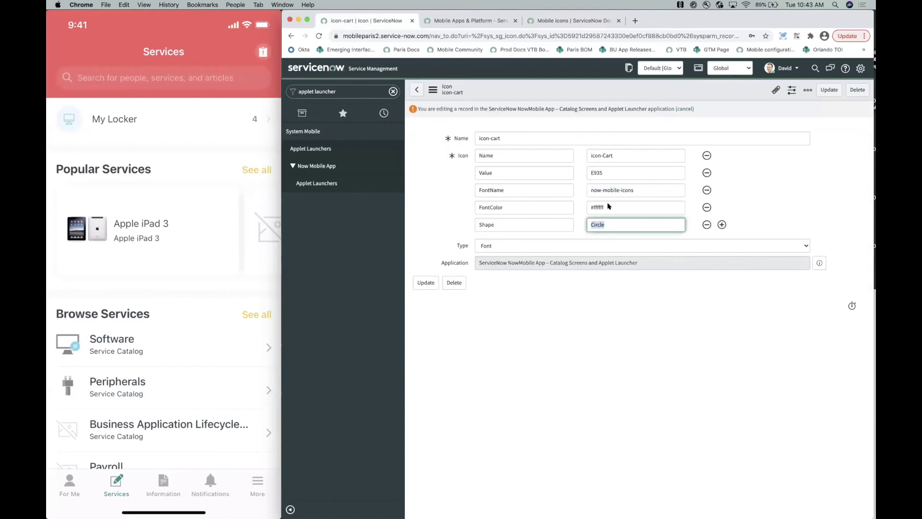
click(608, 222)
Find 'circle' in the Mobile icons docs and copy the icon name Clipboard.
click(574, 23)
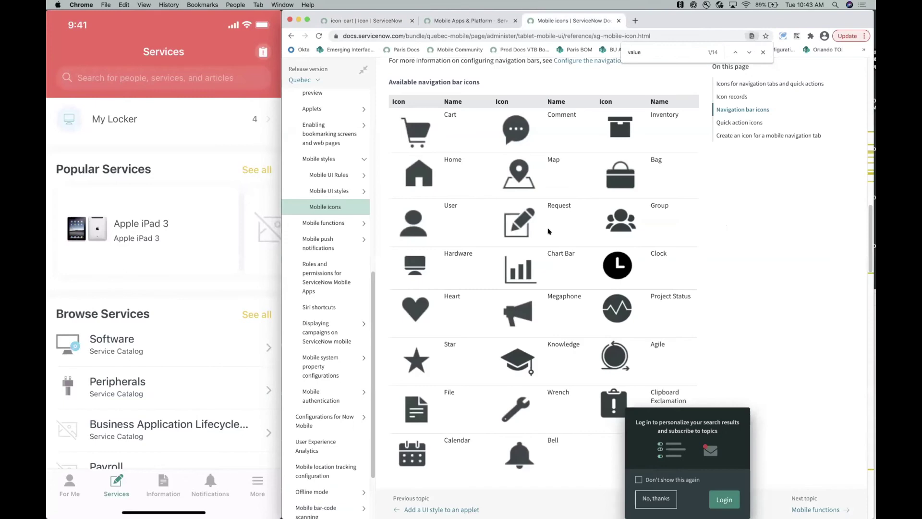
scroll(471, 393, down, 1)
key(cmd+a)
text(circle)
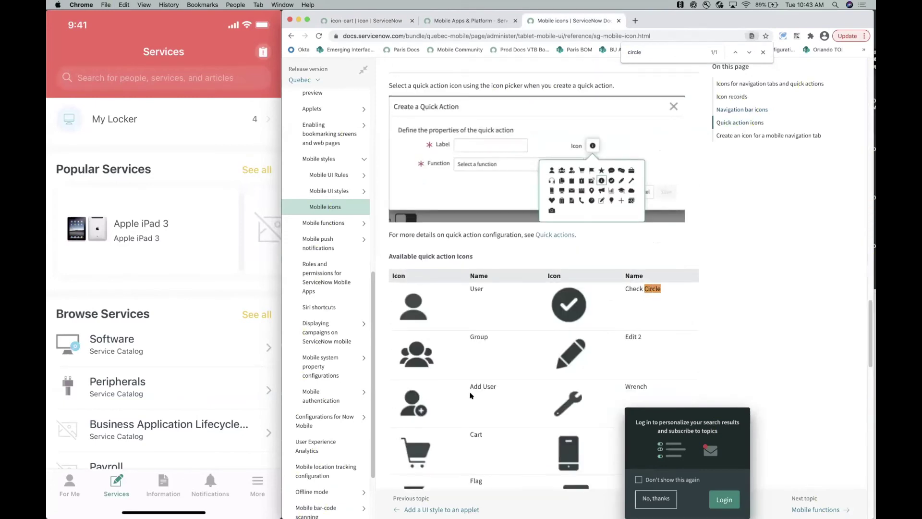
scroll(471, 395, down, 10)
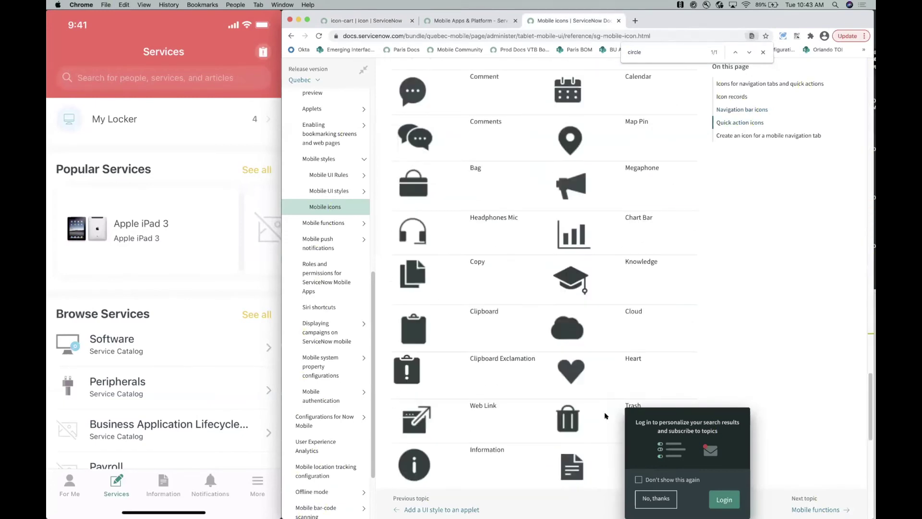
double_click(472, 312)
key(cmd+c)
Paste Clipboard over Circle as the Shape value and save the icon-cart record.
click(371, 21)
double_click(629, 225)
key(cmd+v)
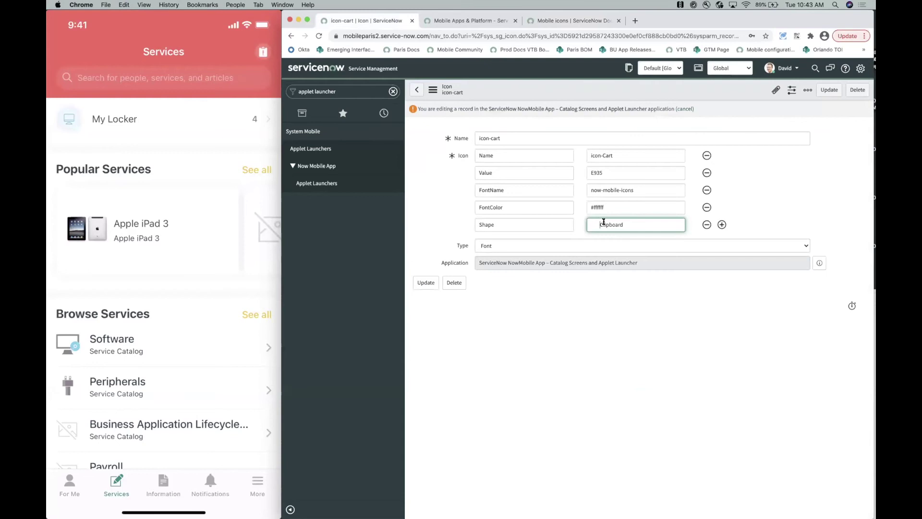
click(623, 313)
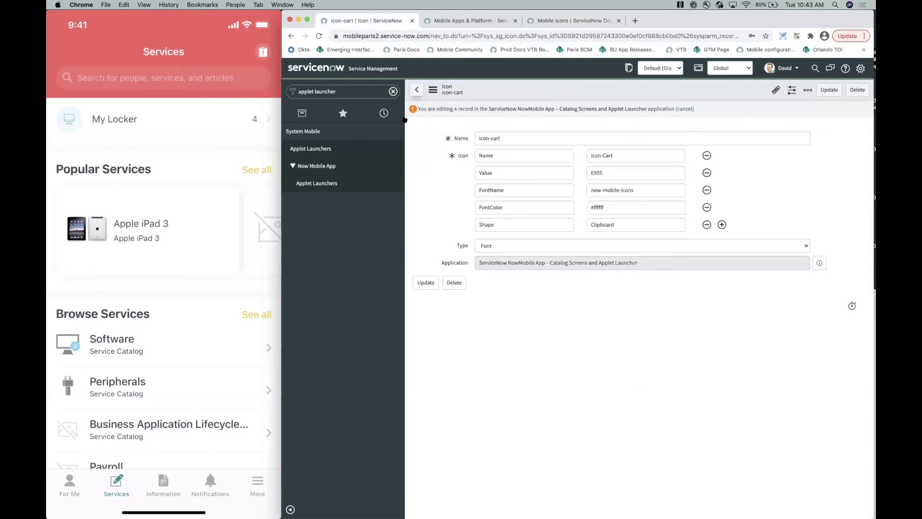
click(417, 90)
click(692, 103)
click(432, 90)
click(447, 98)
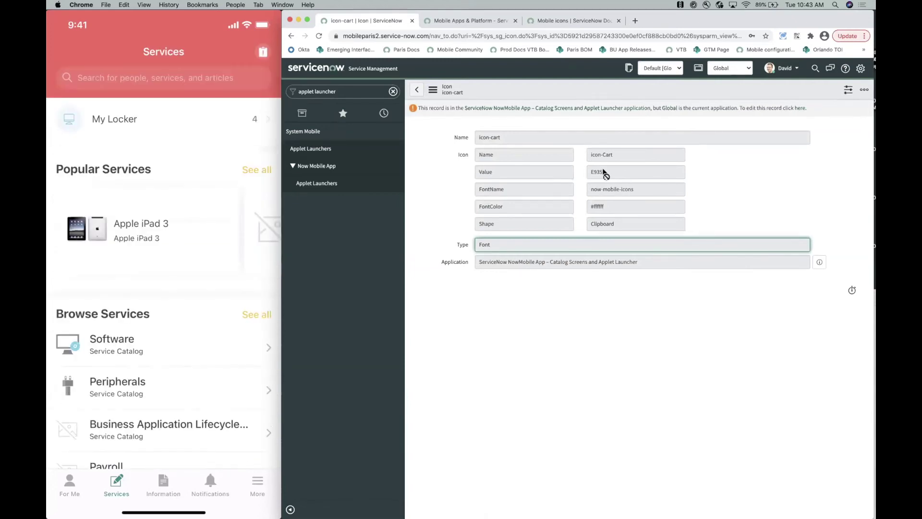
Make icon-cart editable in its application, recheck the quick action icons, and reselect value E935.
click(799, 109)
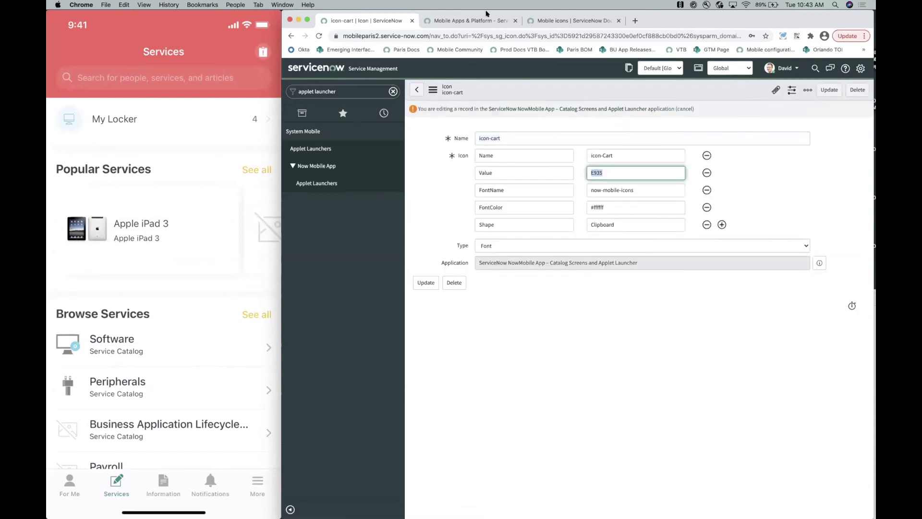
click(465, 21)
click(555, 21)
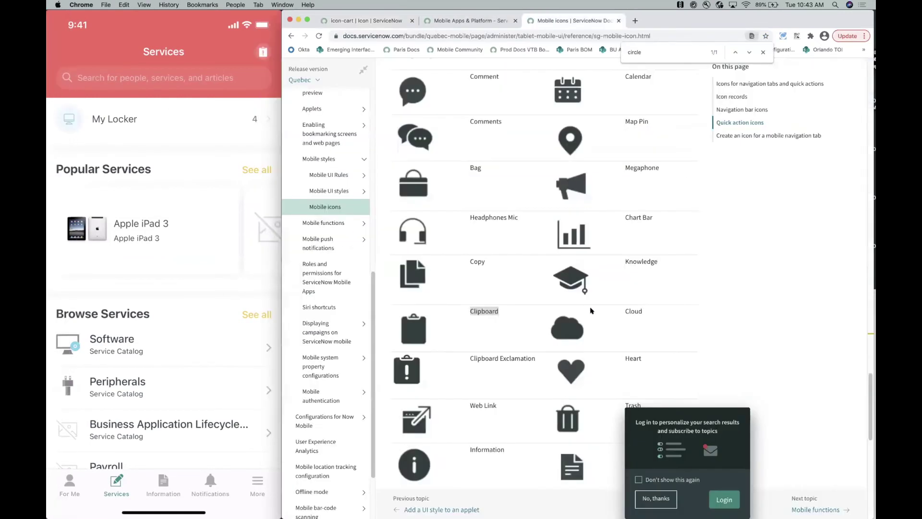
scroll(591, 311, up, 3)
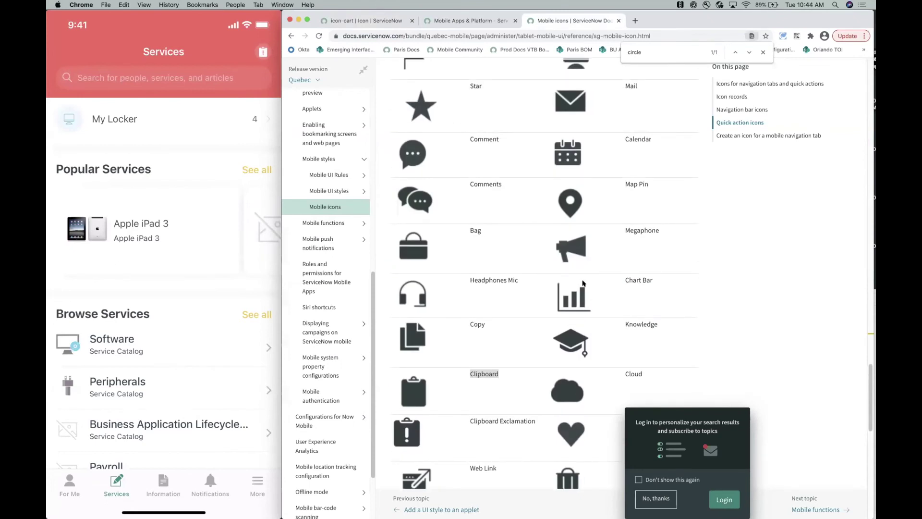
scroll(584, 283, up, 1)
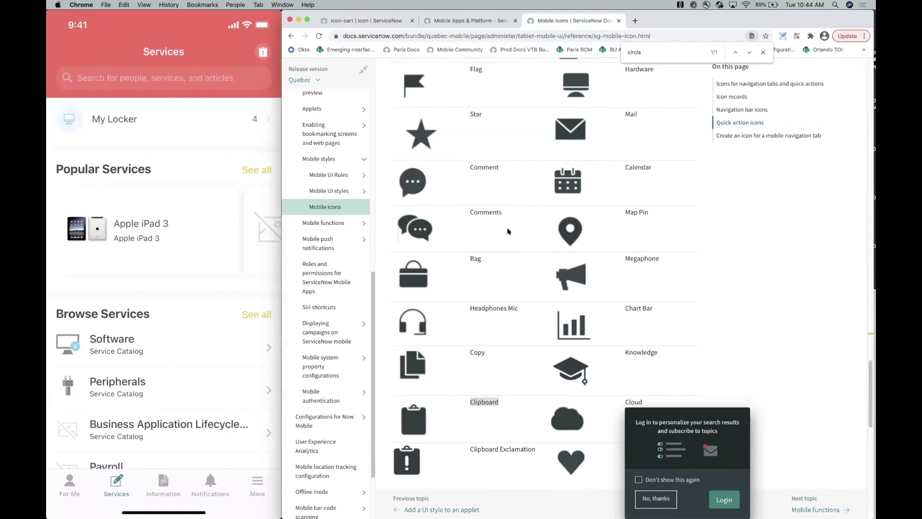
scroll(508, 231, up, 5)
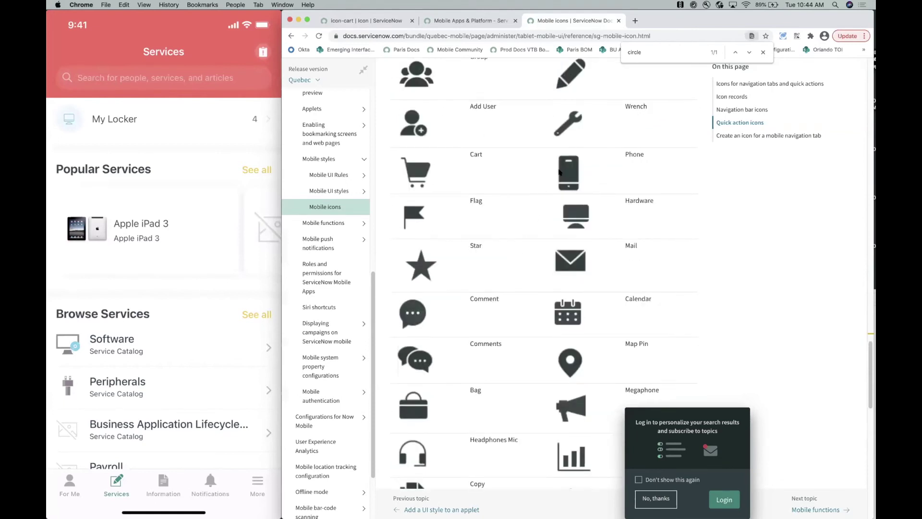
key(Escape)
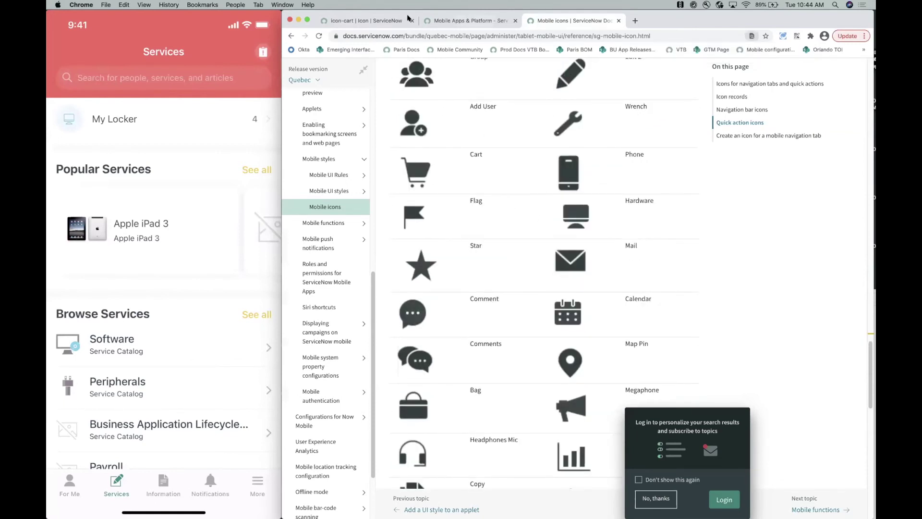
click(384, 20)
double_click(632, 174)
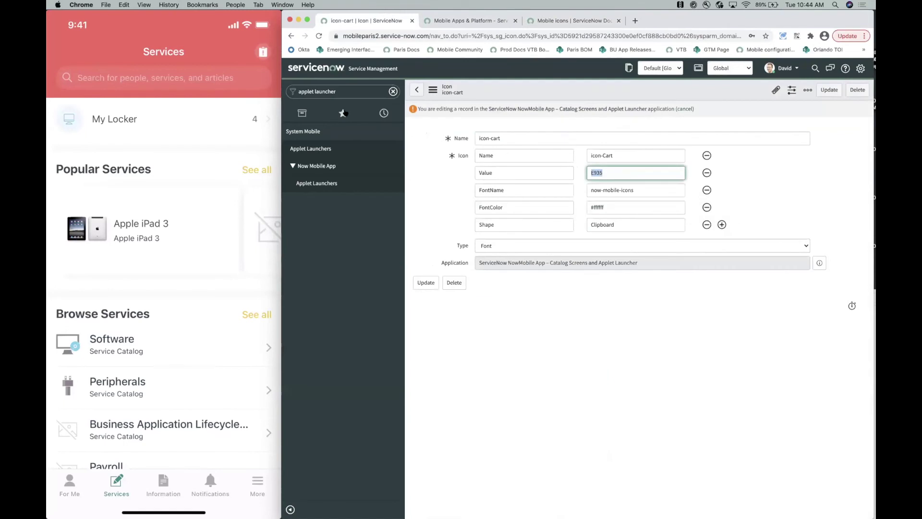
click(338, 87)
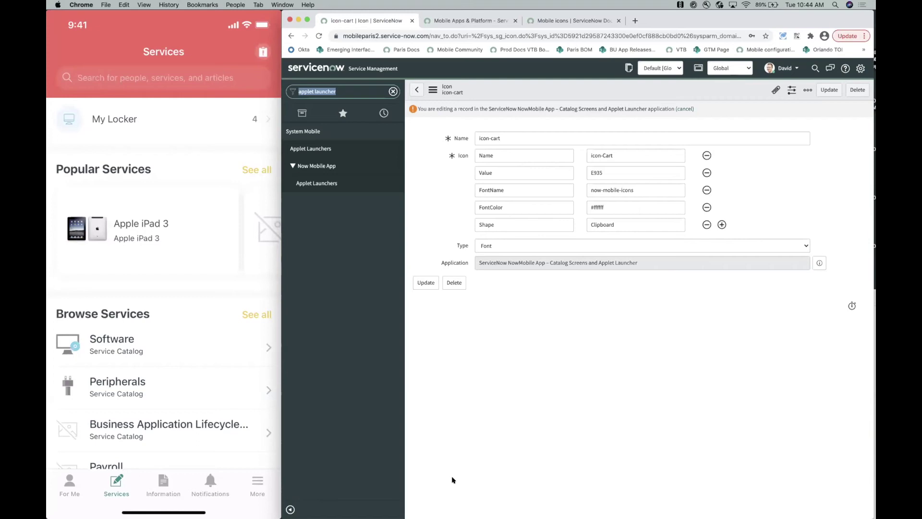
click(552, 371)
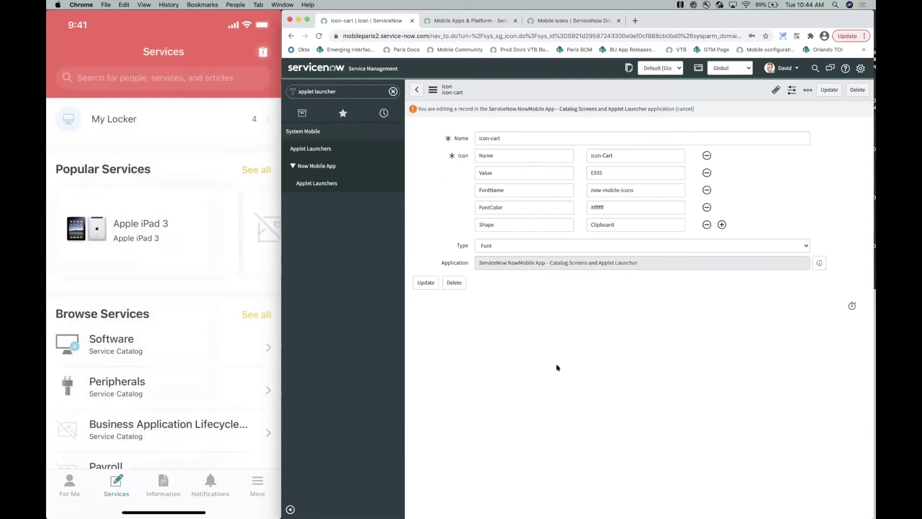
mouse_move(82, 155)
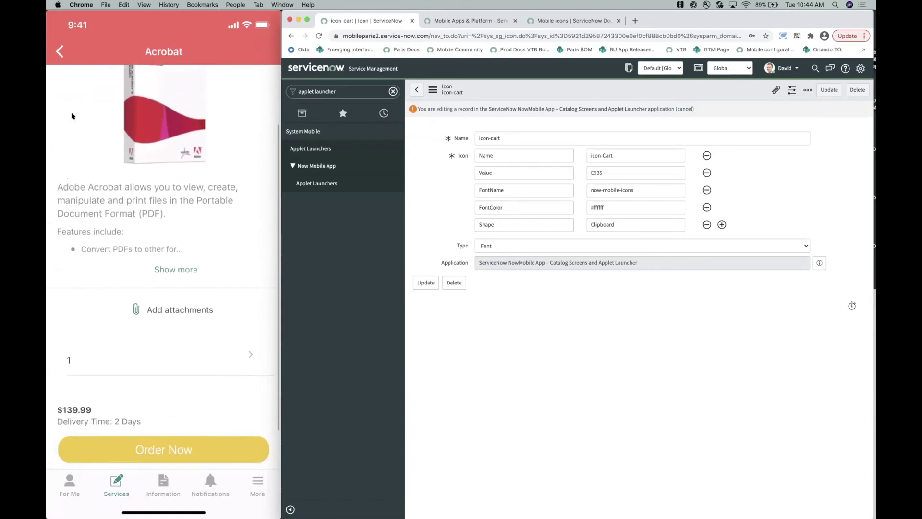
Scroll the Adobe Acrobat catalog item on the phone to see its price and delivery time.
mouse_move(188, 261)
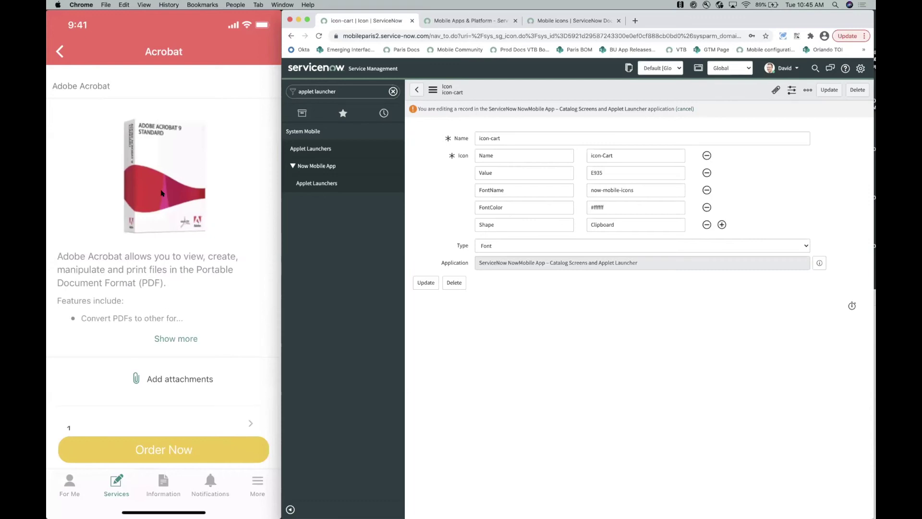
scroll(160, 193, down, 3)
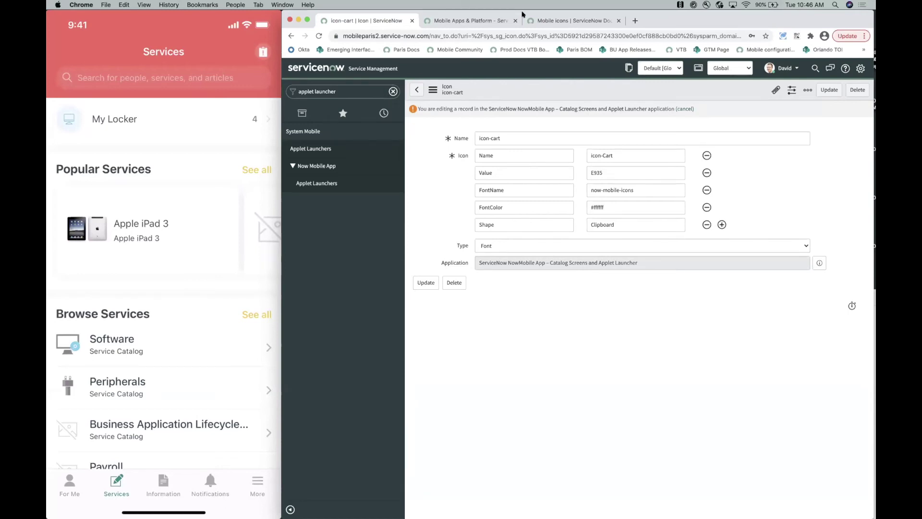
Switch the Mobile icons documentation to the Paris release.
click(571, 20)
scroll(560, 226, up, 10)
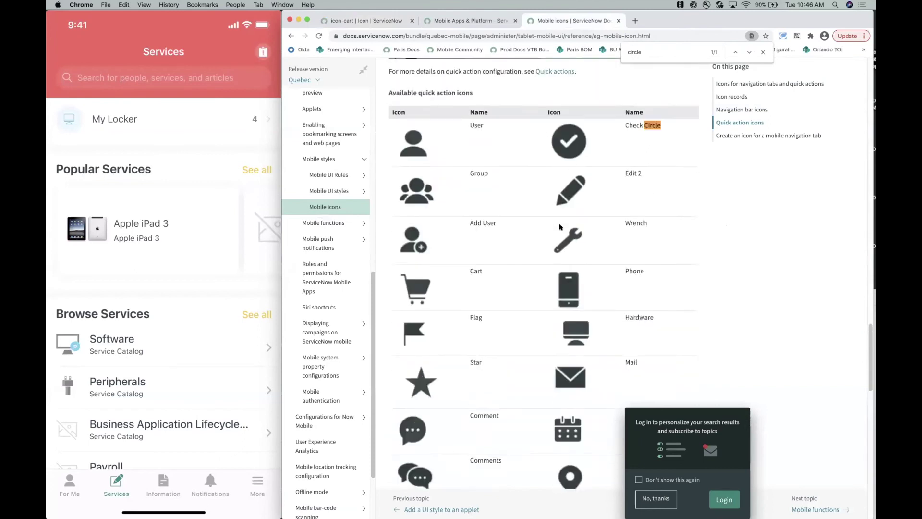
click(308, 80)
click(305, 109)
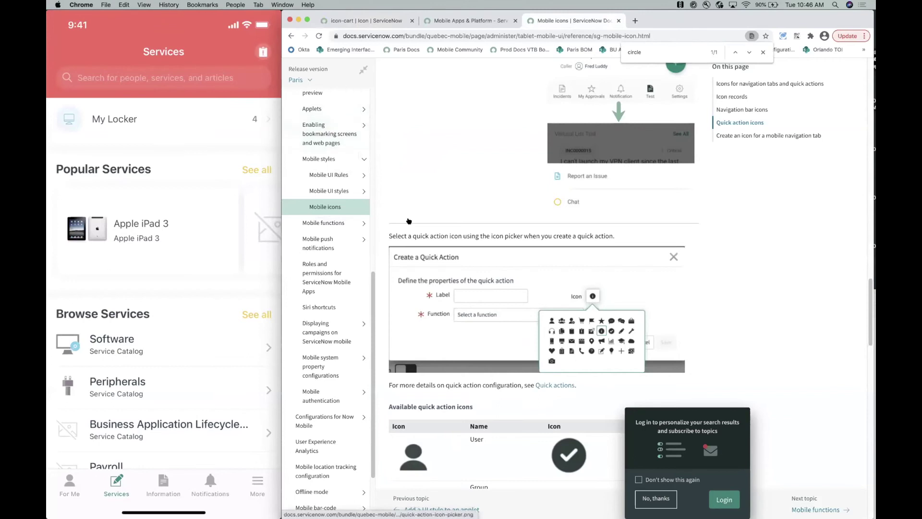
Search the documentation for 'Mobile icon', getting 5744 results.
scroll(417, 235, down, 13)
scroll(433, 251, down, 15)
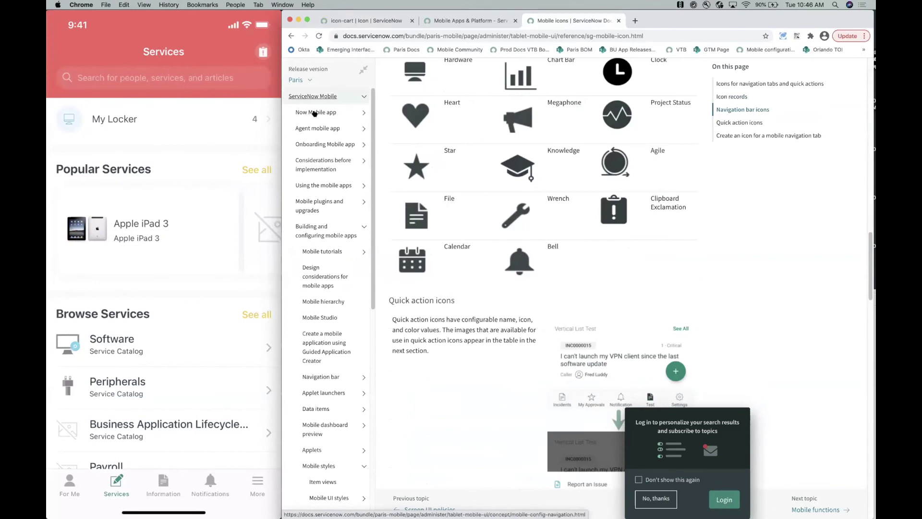
scroll(559, 163, up, 2)
scroll(560, 163, up, 20)
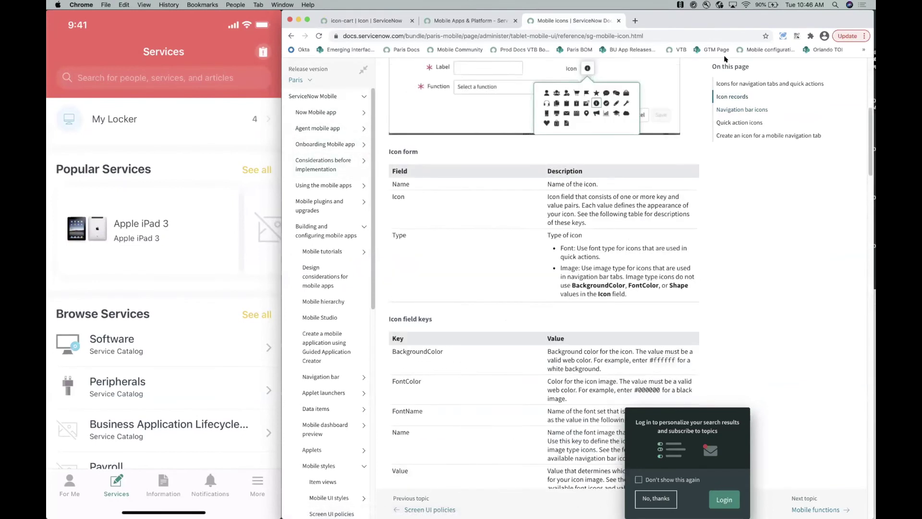
text(mobile styles)
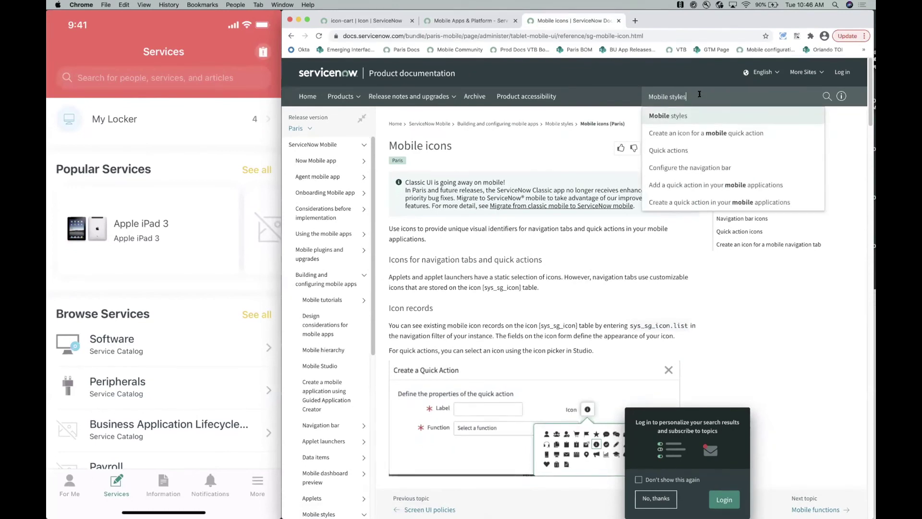
key(Return)
key(BackSpace)
text(icon)
key(Return)
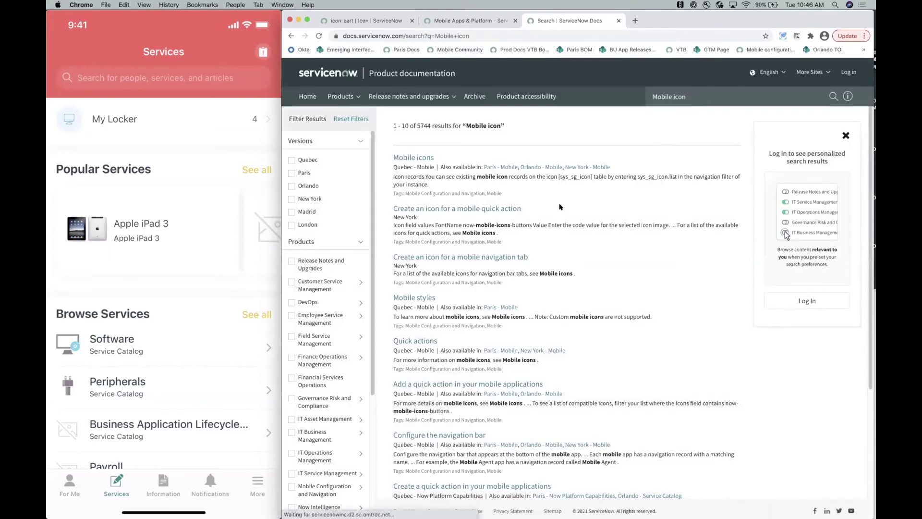
Go from 'Create an icon for a mobile navigation tab' to Mobile icons and scroll its icon tables.
click(500, 257)
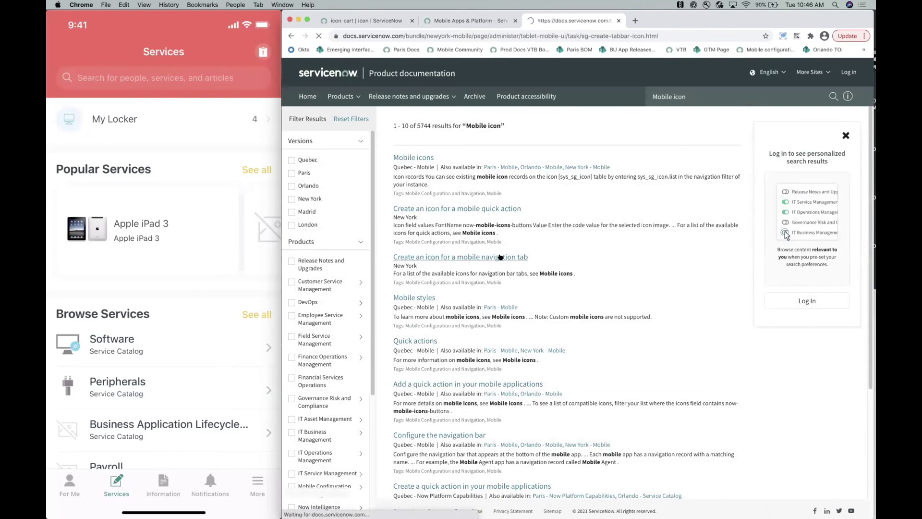
scroll(508, 331, down, 8)
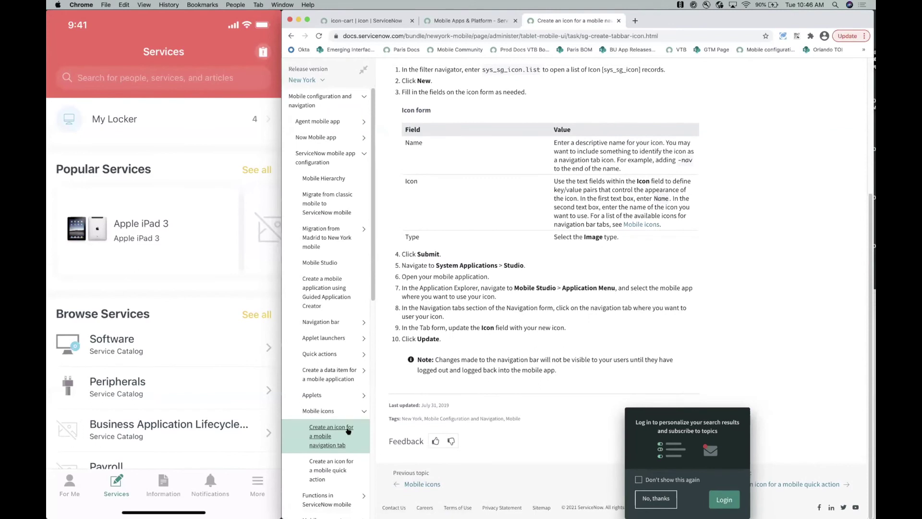
scroll(343, 413, down, 4)
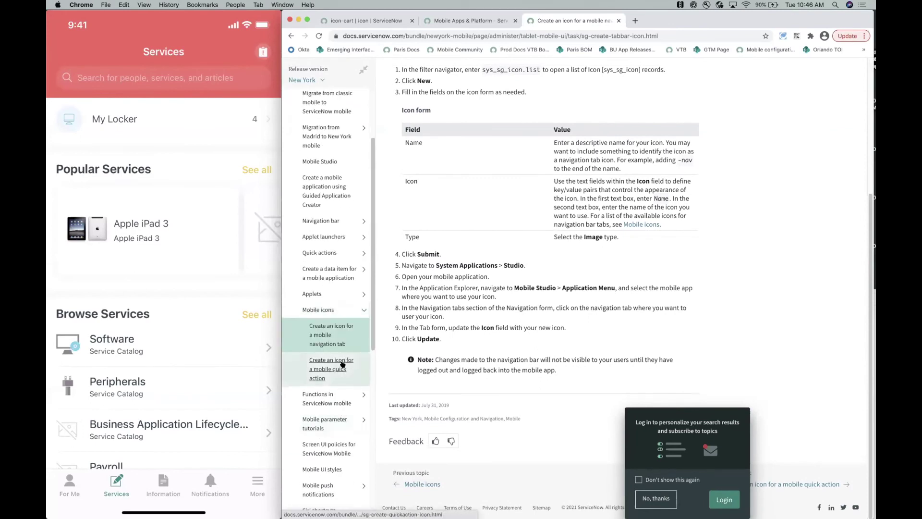
click(627, 224)
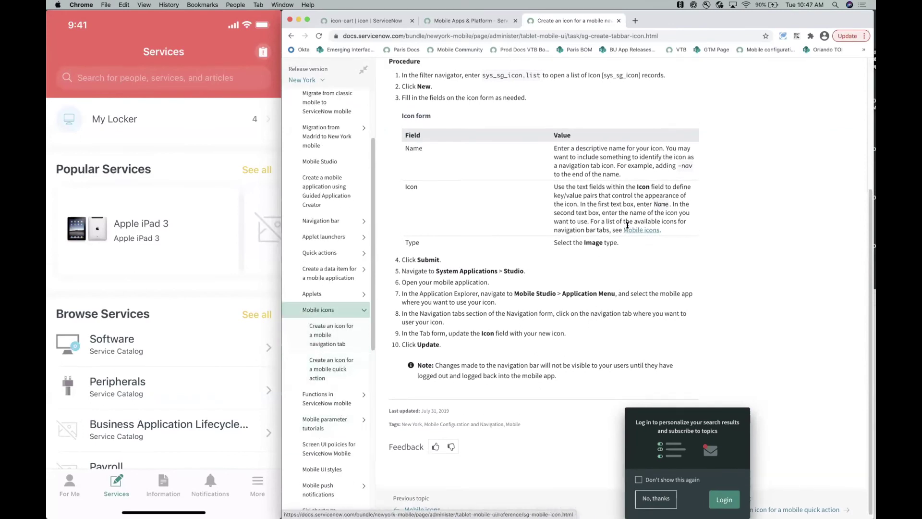
scroll(622, 269, down, 10)
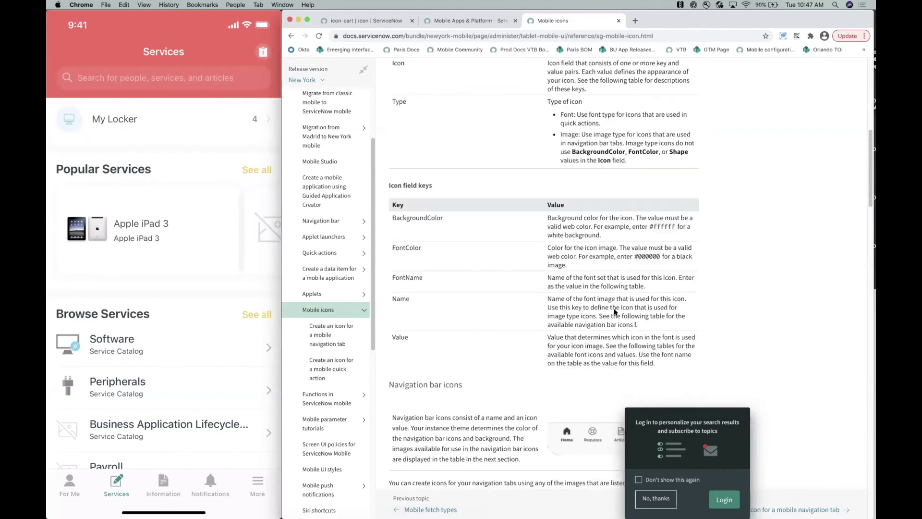
scroll(615, 311, down, 7)
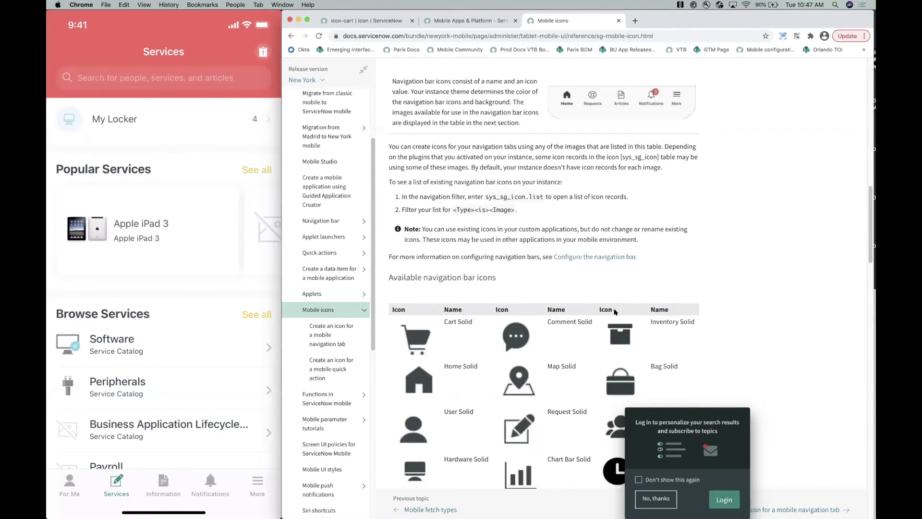
scroll(614, 311, down, 5)
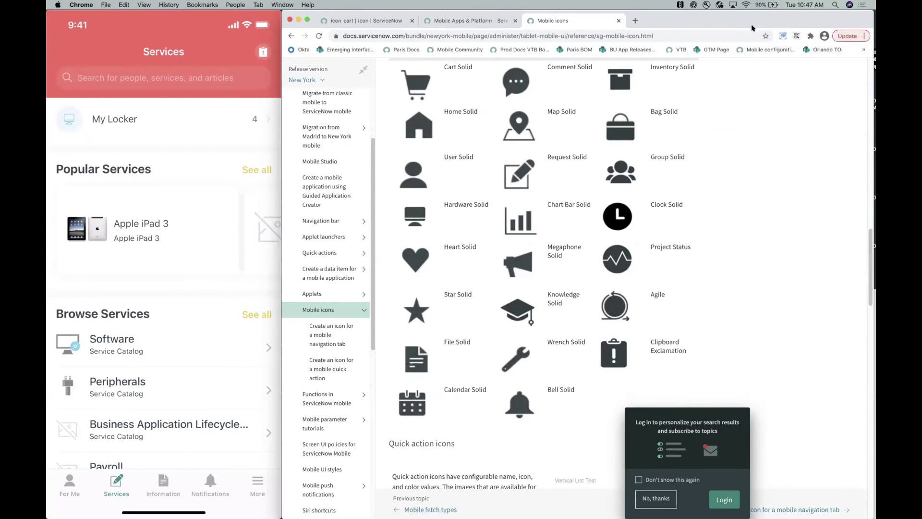
scroll(712, 298, down, 10)
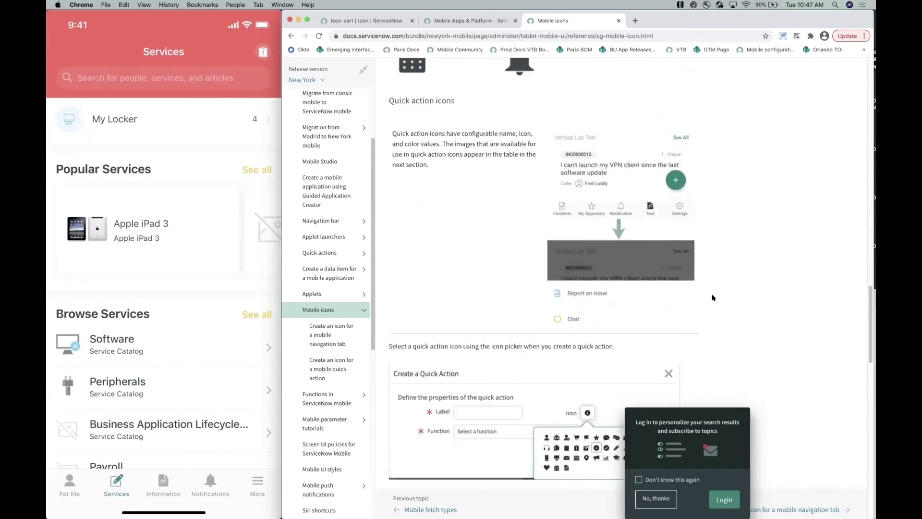
scroll(712, 298, down, 15)
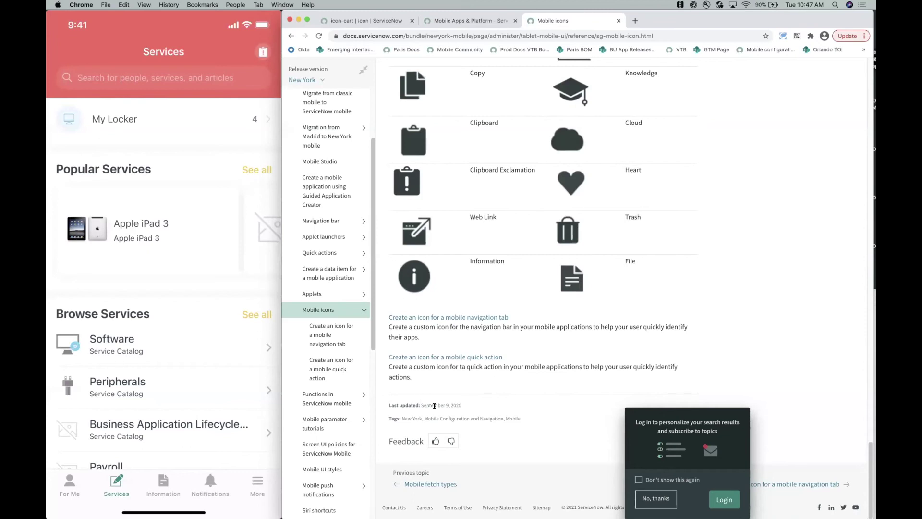
Return to the icon-cart record while the phone's banner carousel cycles through its slides.
click(389, 21)
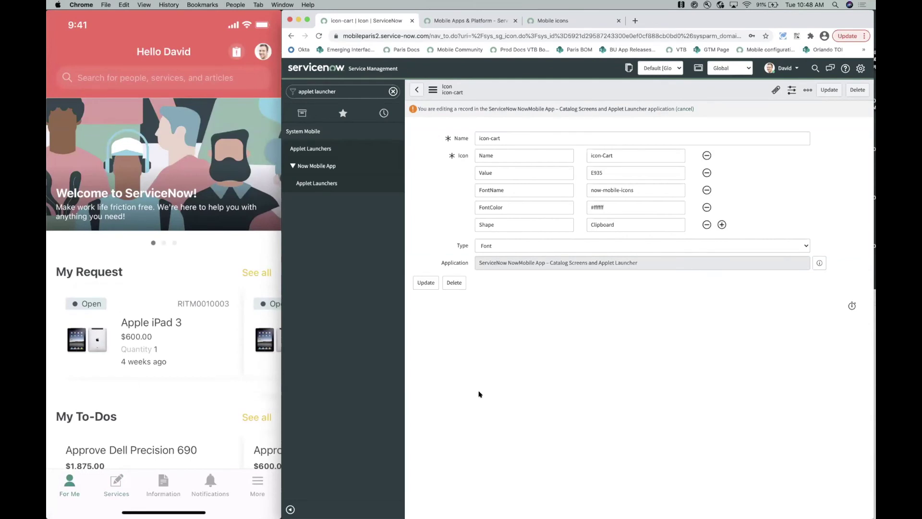
mouse_move(196, 141)
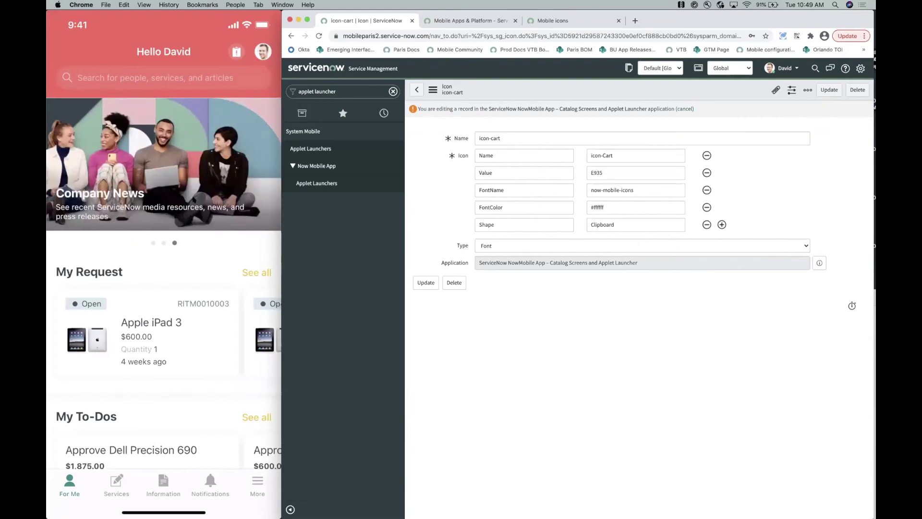
mouse_move(187, 171)
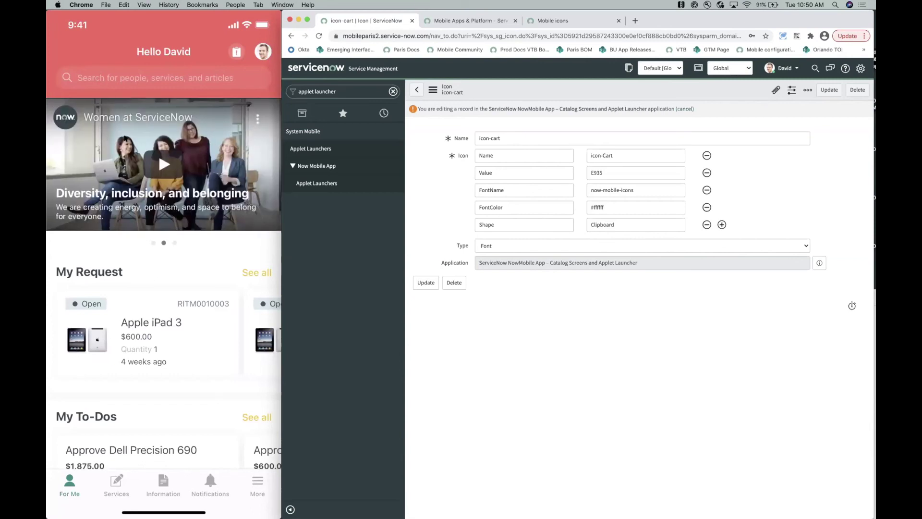
mouse_move(94, 130)
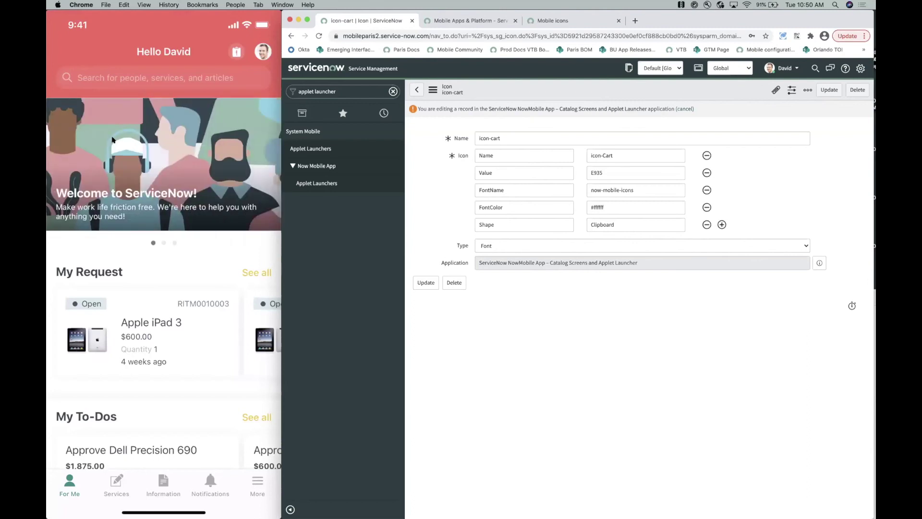
mouse_move(126, 146)
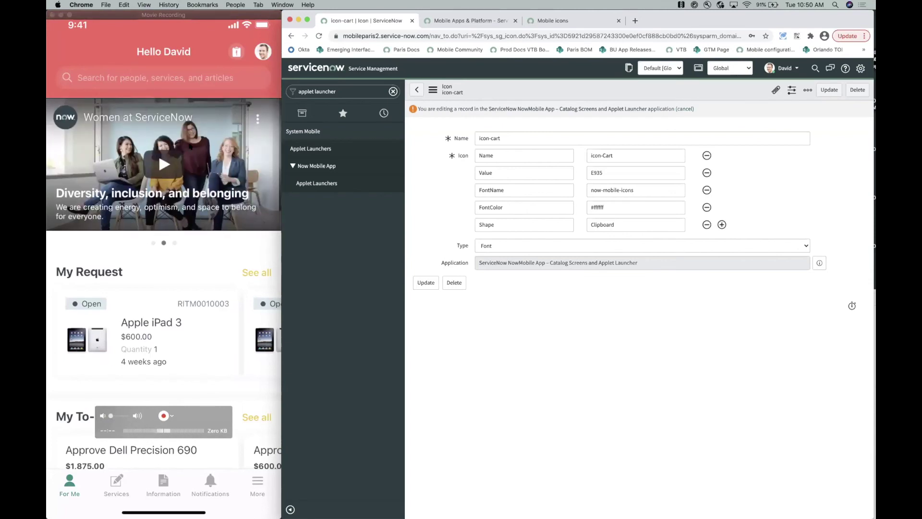
mouse_move(76, 32)
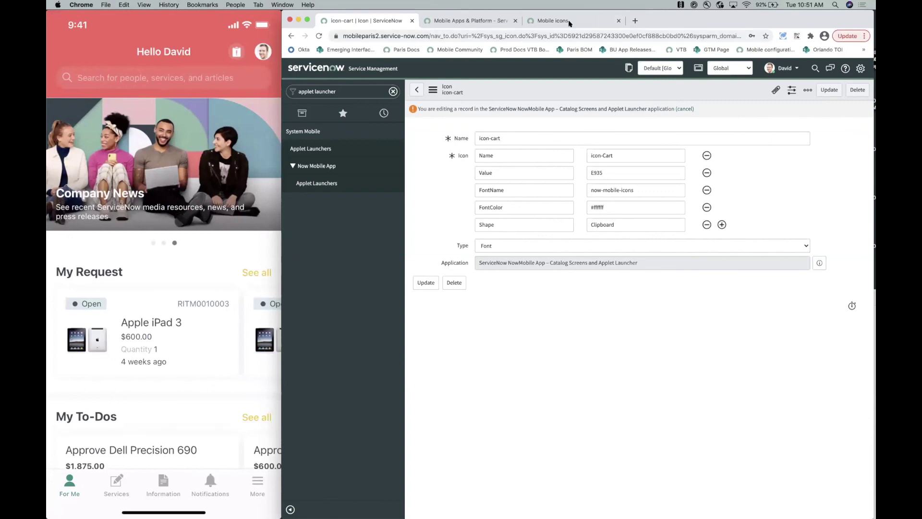
Open the Idea Portal from the Mobile Apps & Platform forum and sign in to Now Community.
click(493, 22)
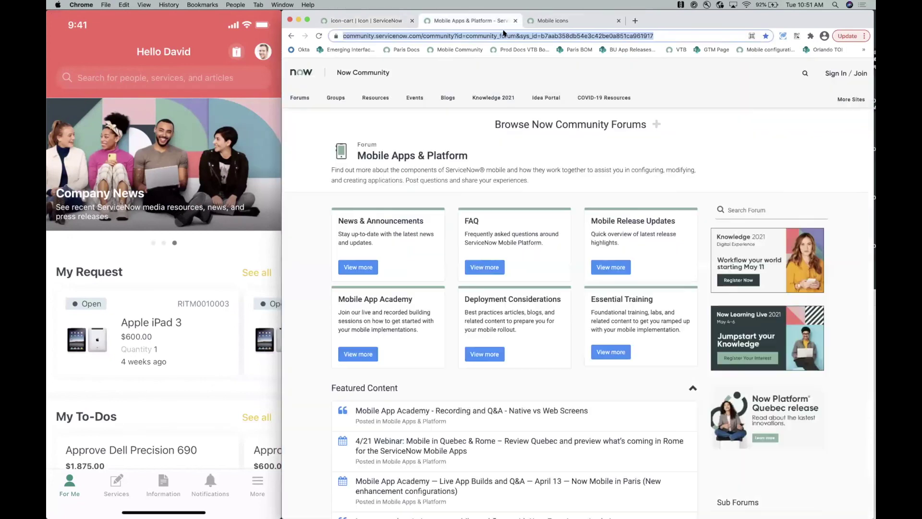
click(544, 98)
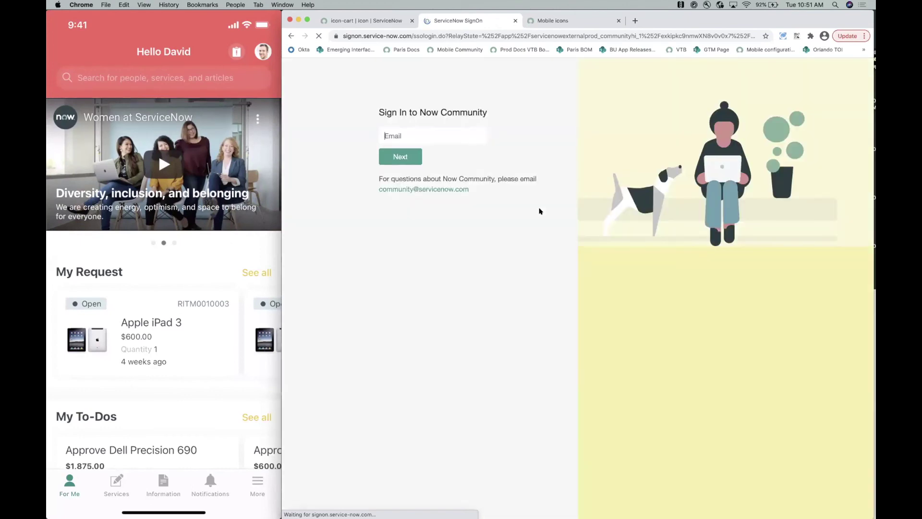
click(406, 179)
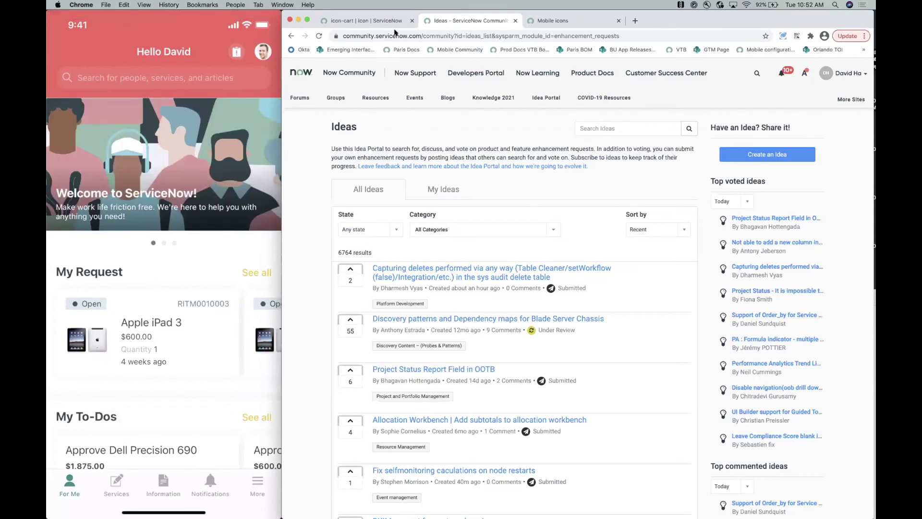
Load youtube.com in the Mobile icons docs tab, then return to the icon-cart icon record.
click(558, 20)
click(524, 35)
text(youtube.com)
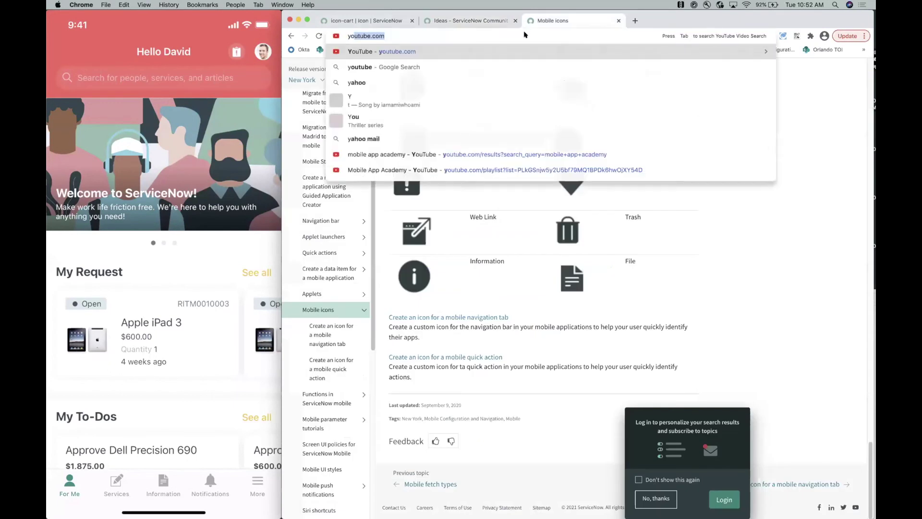
key(Return)
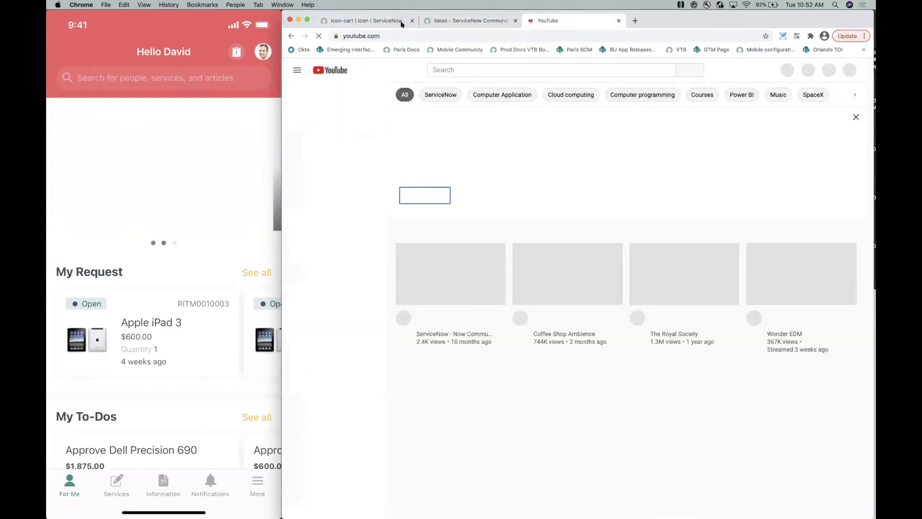
click(391, 21)
click(362, 91)
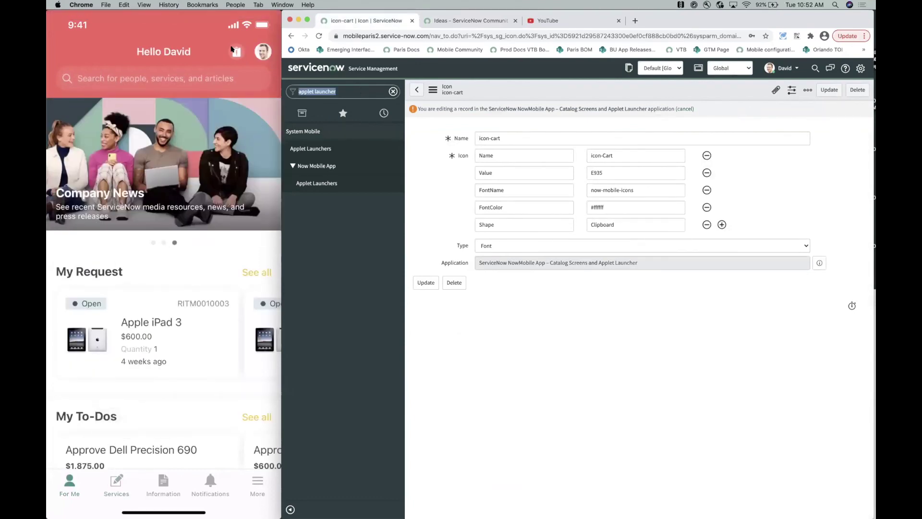
Find Applet Launchers in the navigator, search Name for 'service', and open the Services record.
text(appl)
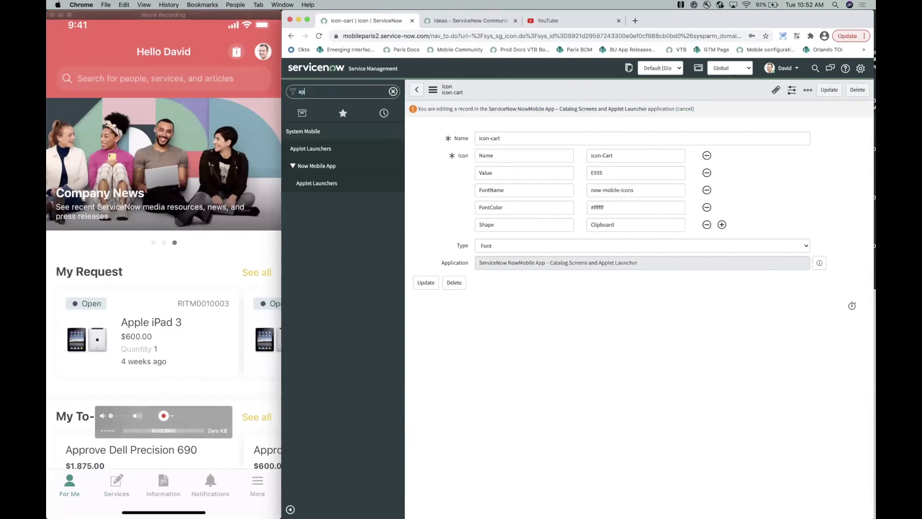
key(BackSpace)
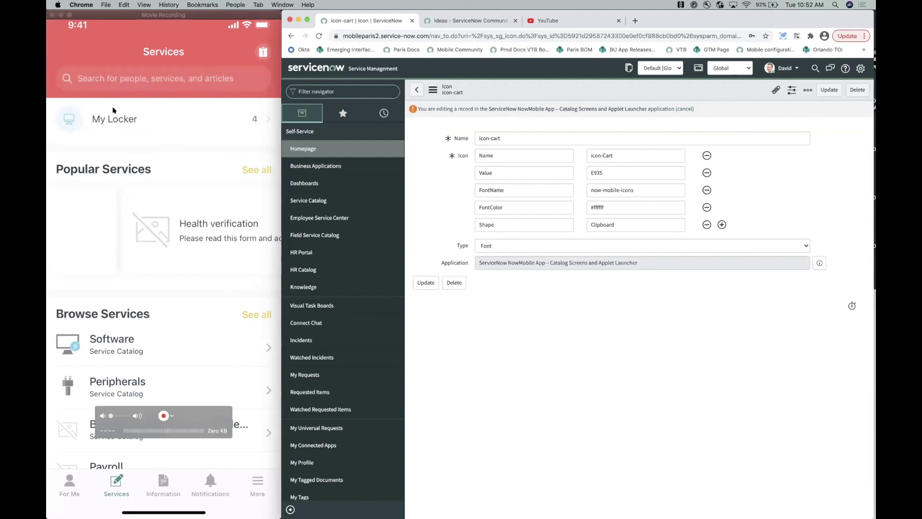
text(applet launcher)
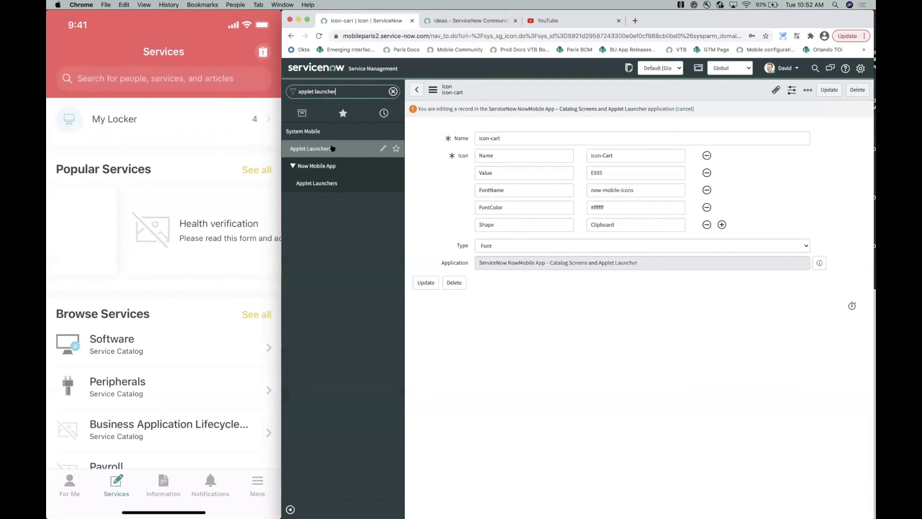
click(336, 149)
click(480, 138)
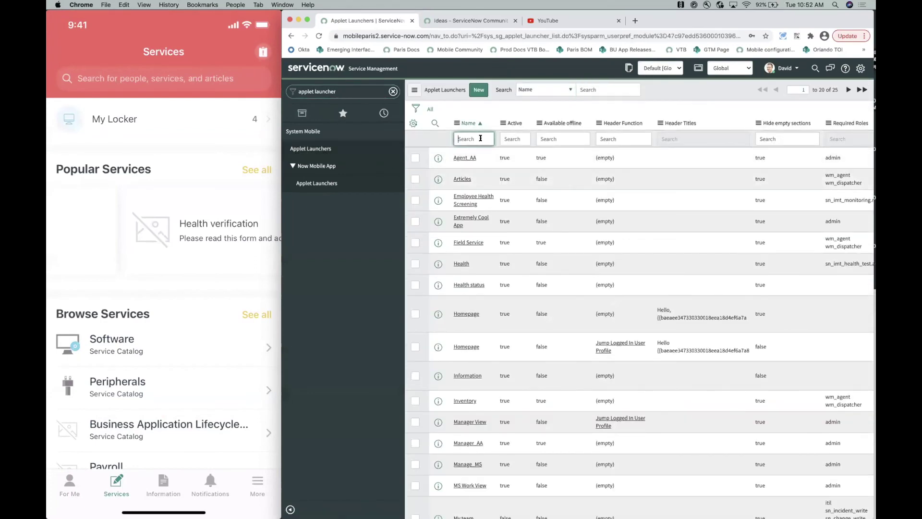
text(service)
key(Return)
click(464, 160)
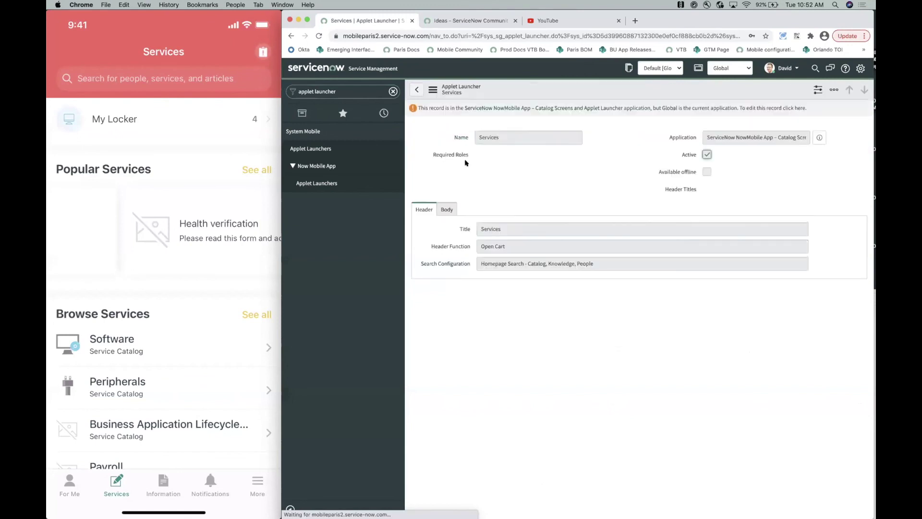
Show the Services launcher's four body sections and quick actions, and unlock the record for editing.
click(447, 210)
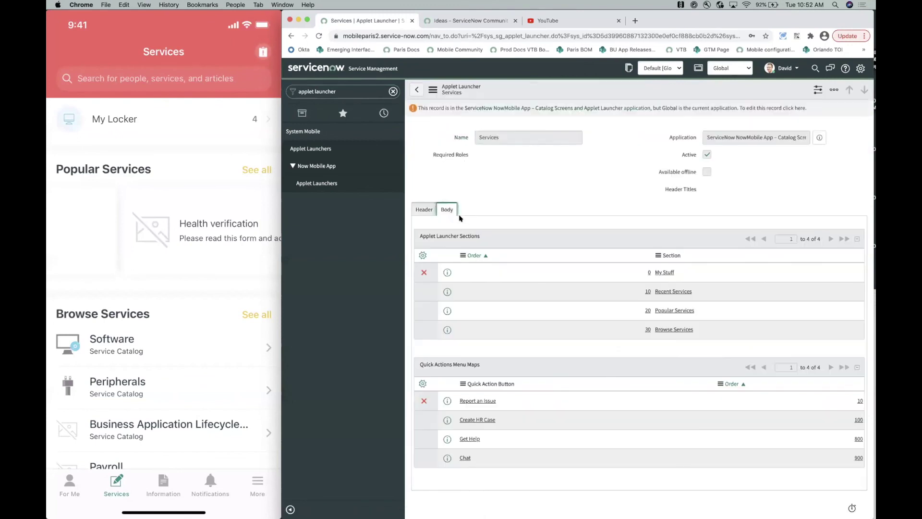
click(805, 108)
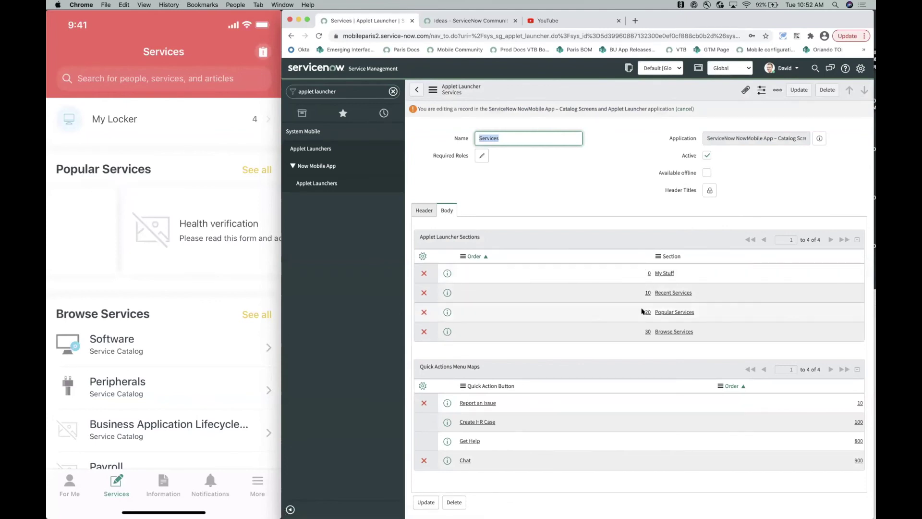
Switch the application scope from Global to ServiceNow NowMobile App – Catalog Screens and Applet Launcher.
click(732, 68)
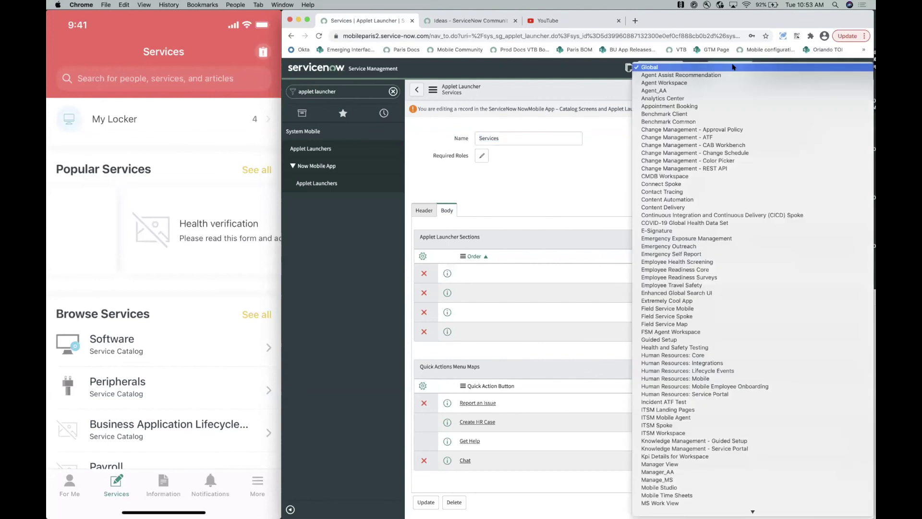
scroll(778, 223, down, 10)
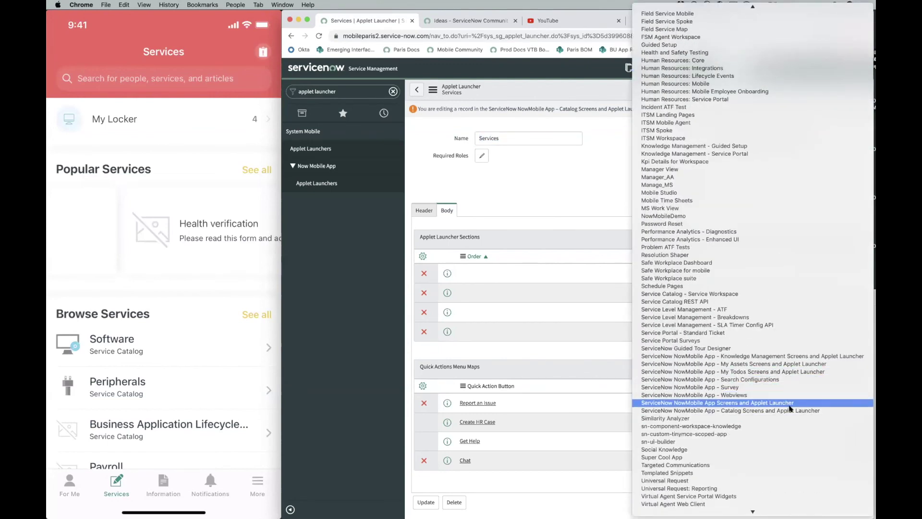
click(789, 410)
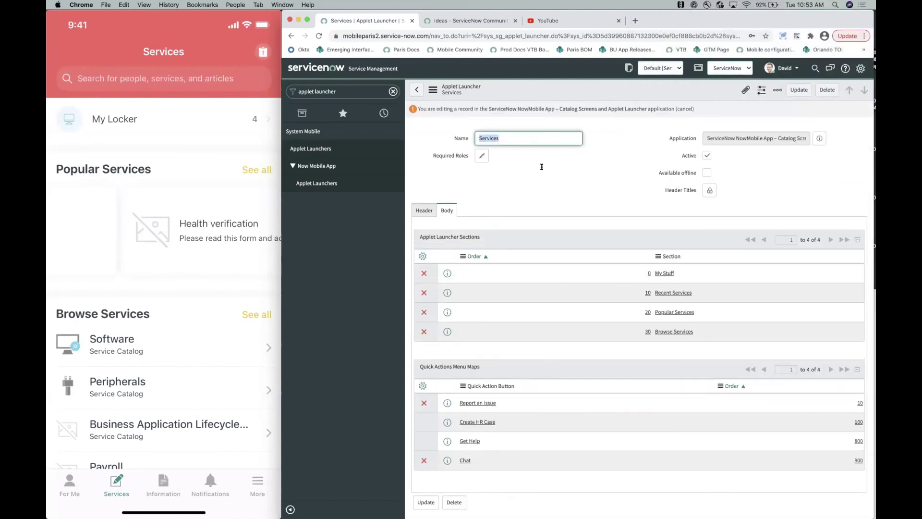
Insert a new Section row and create a new Media Section record from its lookup.
click(681, 109)
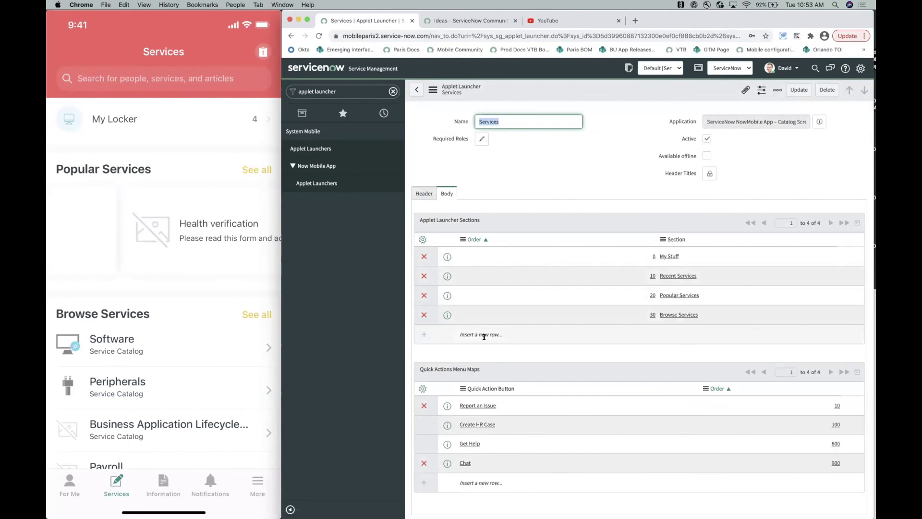
double_click(674, 332)
click(731, 335)
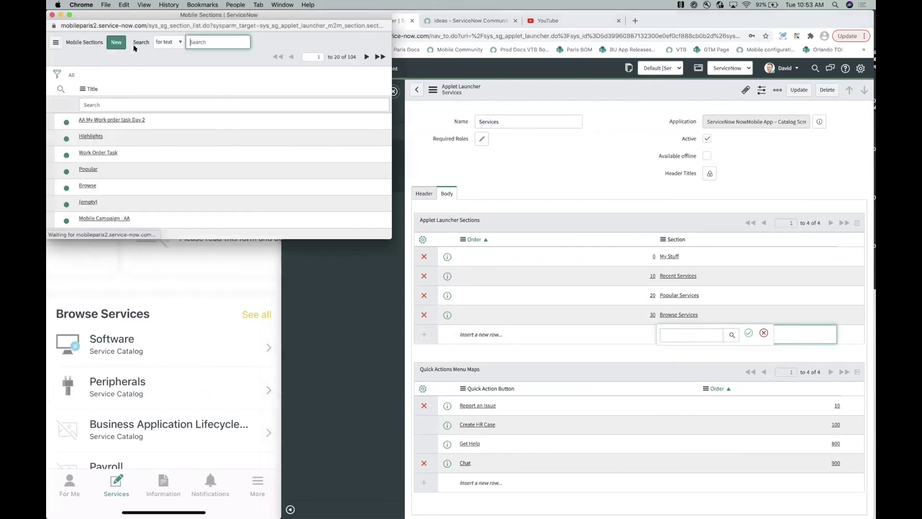
click(116, 43)
click(188, 134)
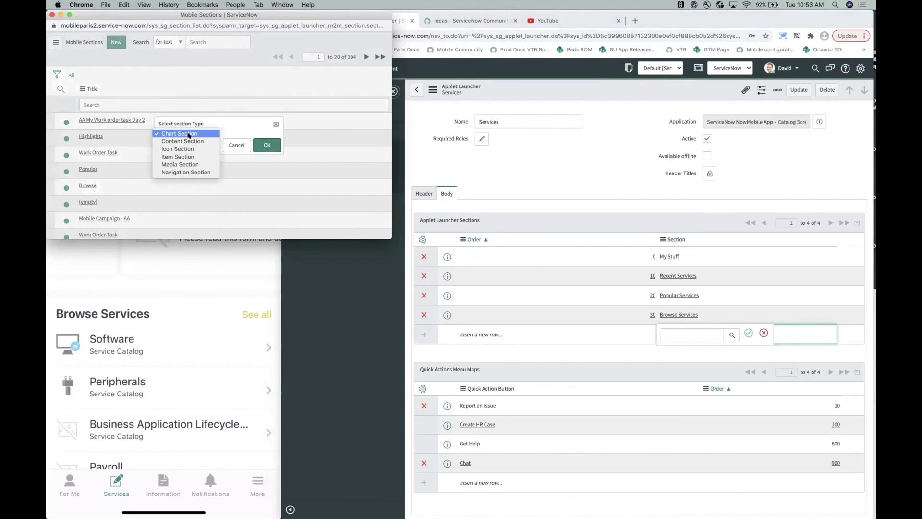
click(176, 165)
click(267, 145)
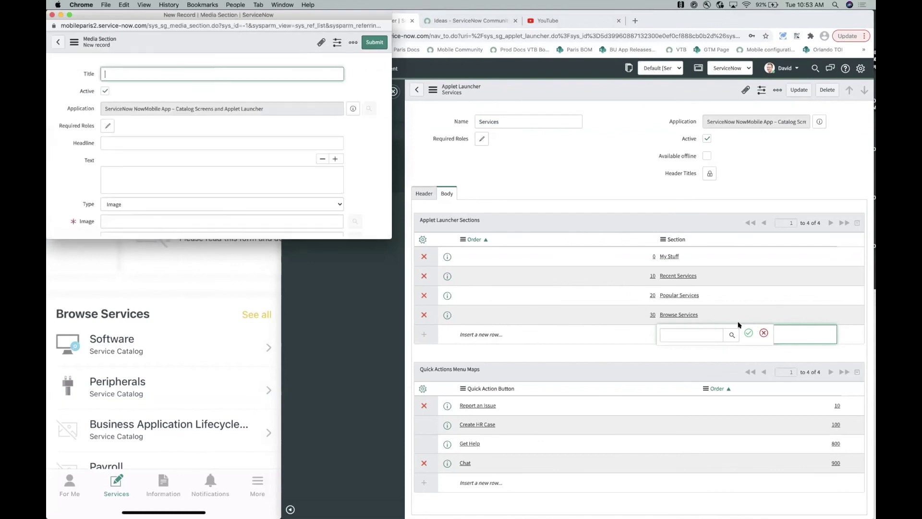
scroll(140, 153, down, 2)
click(124, 182)
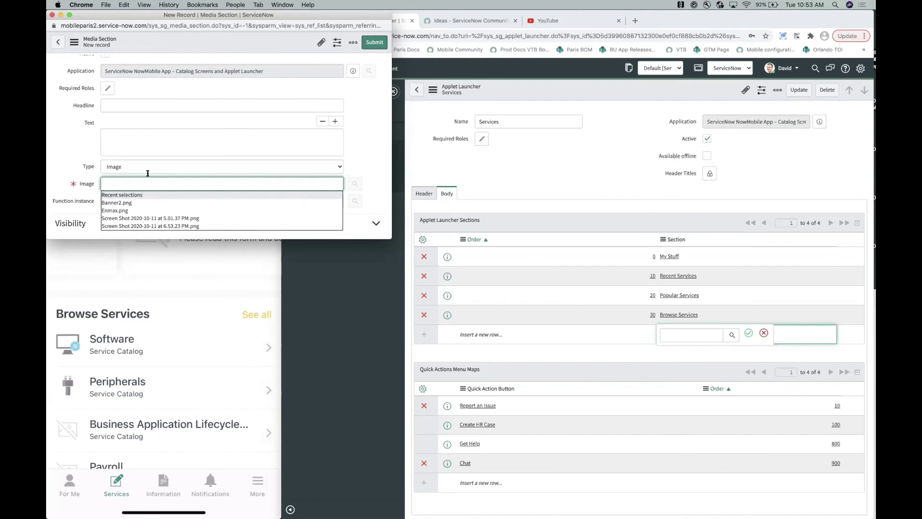
click(320, 42)
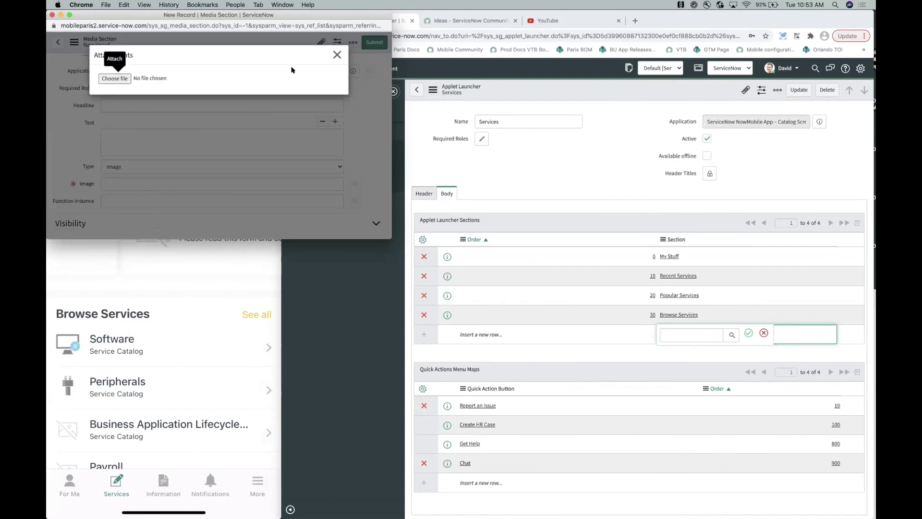
click(337, 55)
click(111, 184)
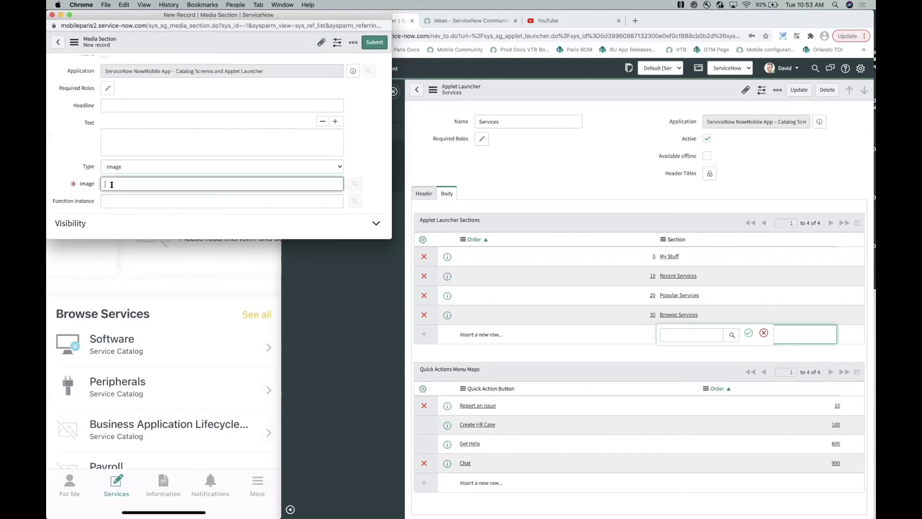
click(132, 200)
click(123, 200)
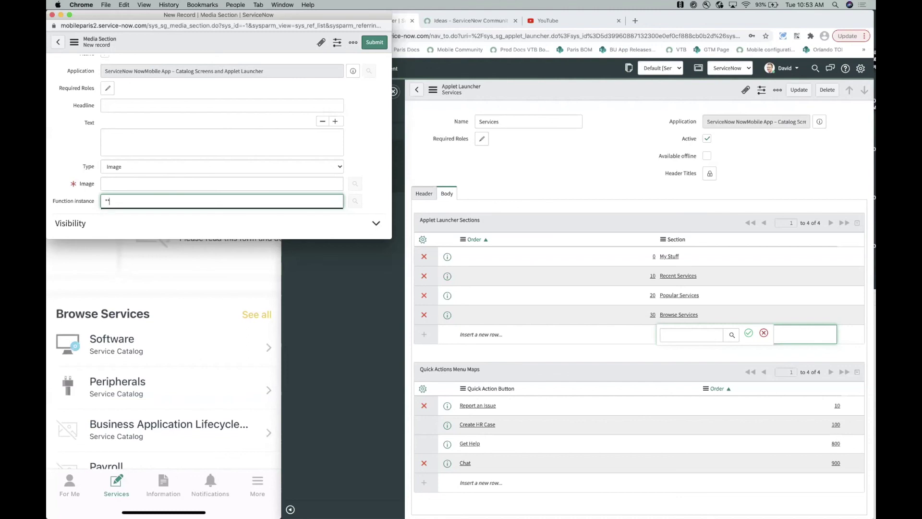
scroll(132, 187, down, 4)
scroll(138, 186, up, 3)
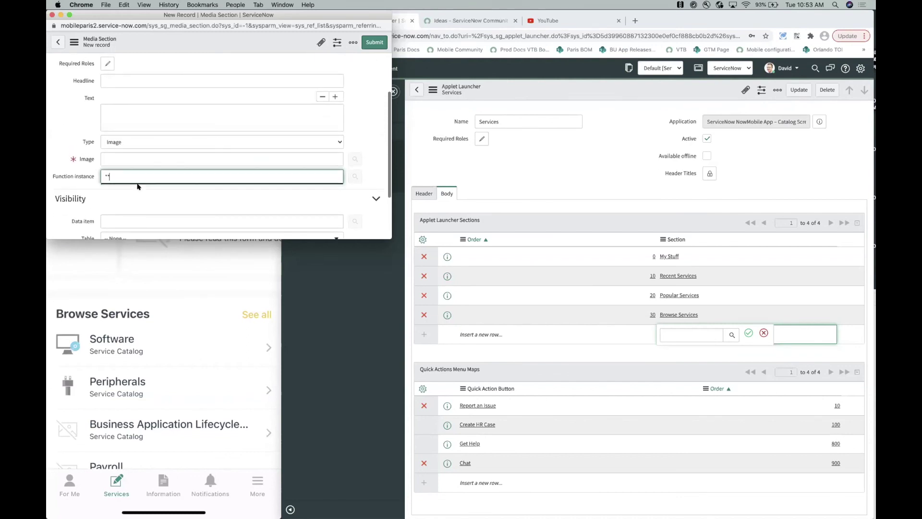
key(BackSpace)
key(BackSpace)
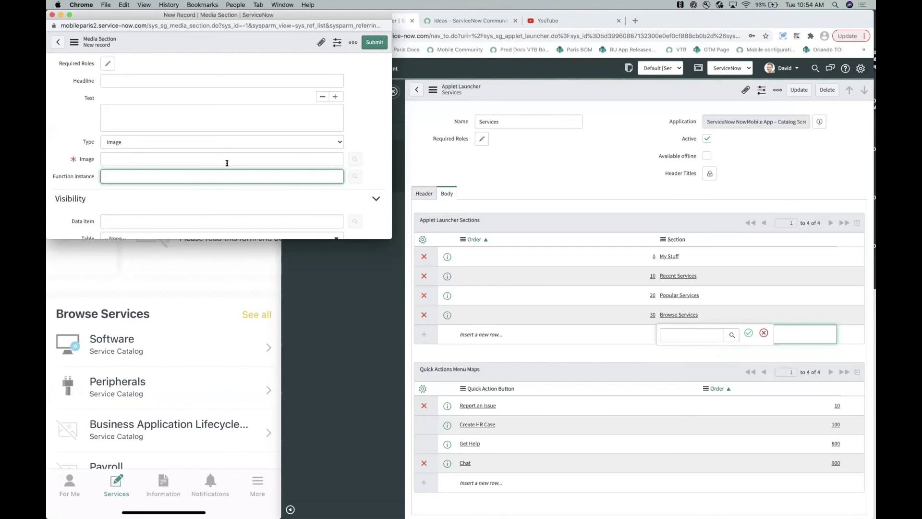
Set the new media section's Image to Banner2.png.
click(354, 177)
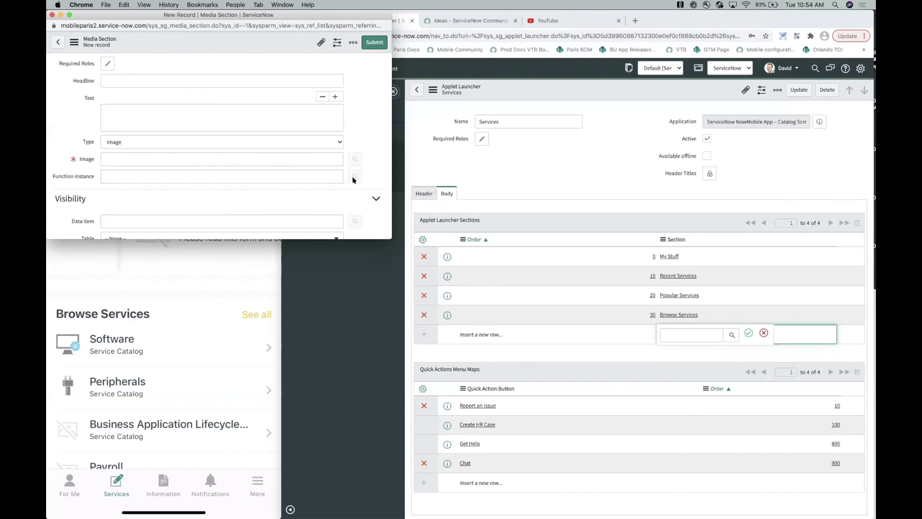
click(314, 159)
click(261, 178)
Clear the Function instance field and keep the media Type as Image.
click(293, 180)
text(**)
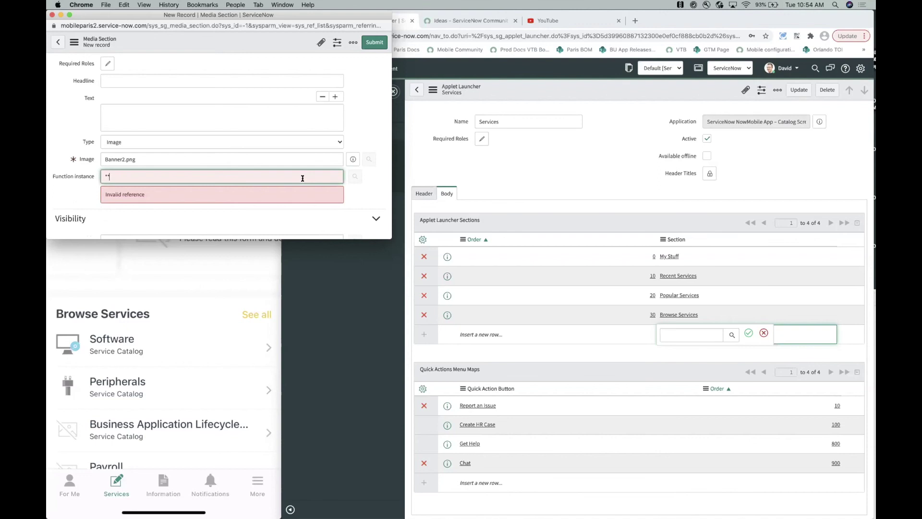
scroll(221, 144, down, 2)
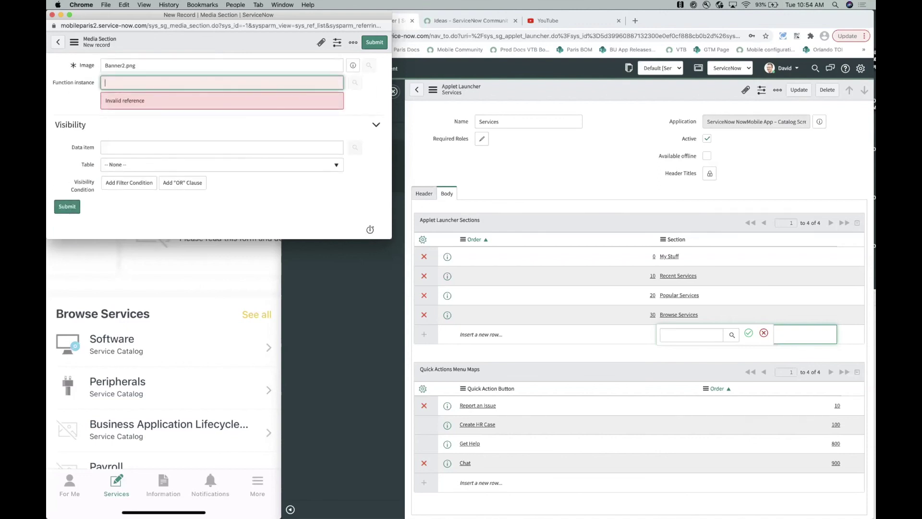
scroll(221, 144, up, 4)
scroll(221, 144, down, 3)
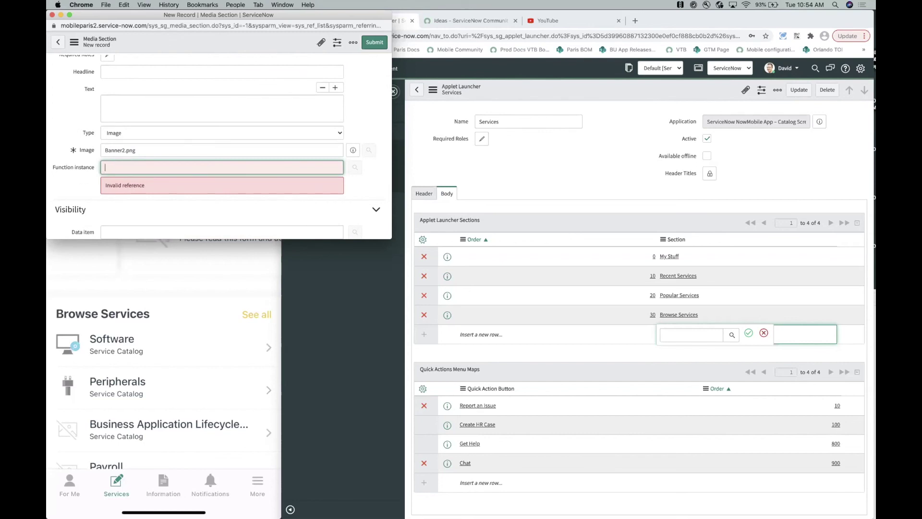
text(*)
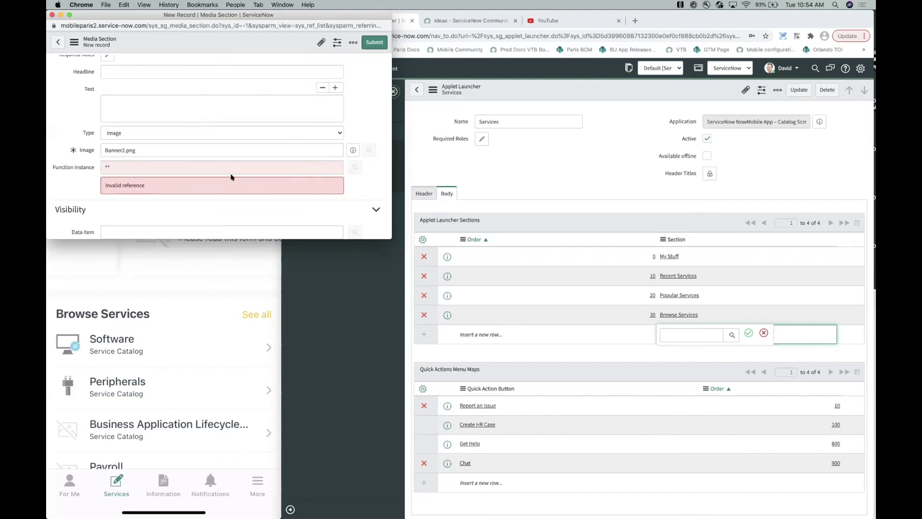
key(BackSpace)
key(BackSpace)
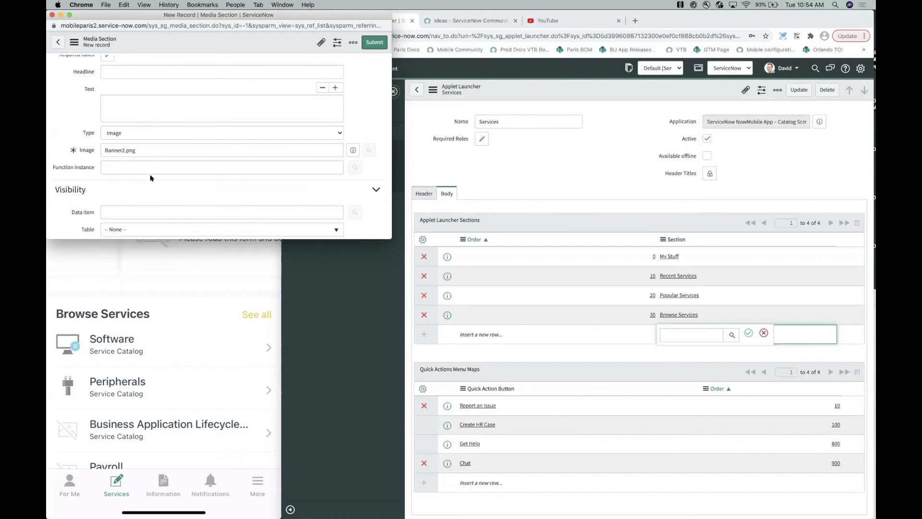
text(*)
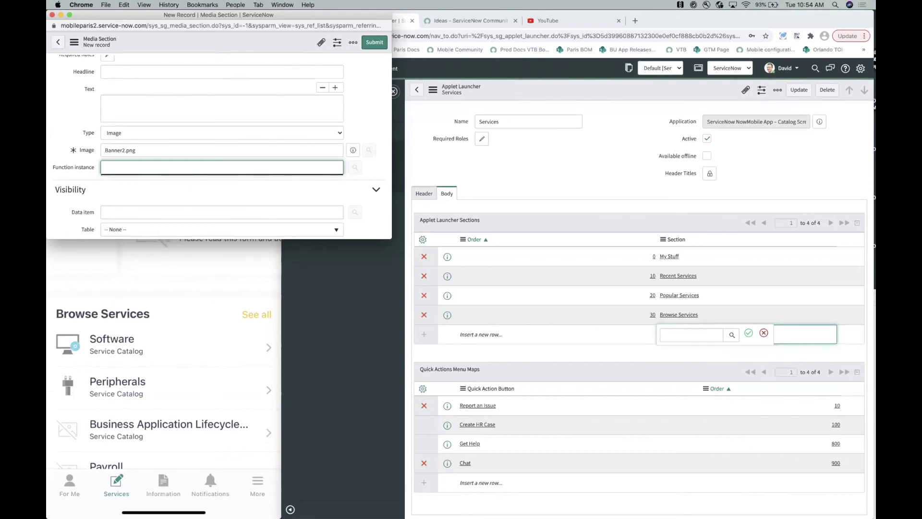
scroll(221, 144, up, 3)
scroll(221, 144, down, 5)
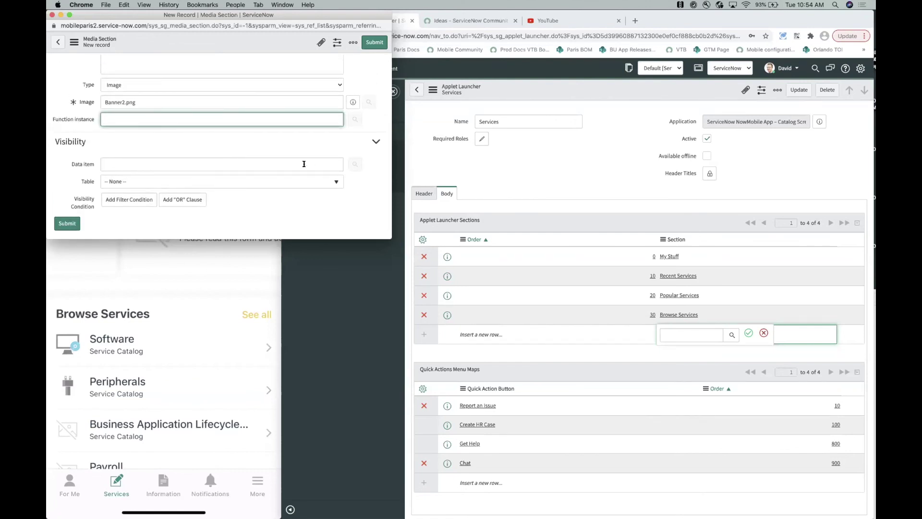
scroll(301, 162, up, 1)
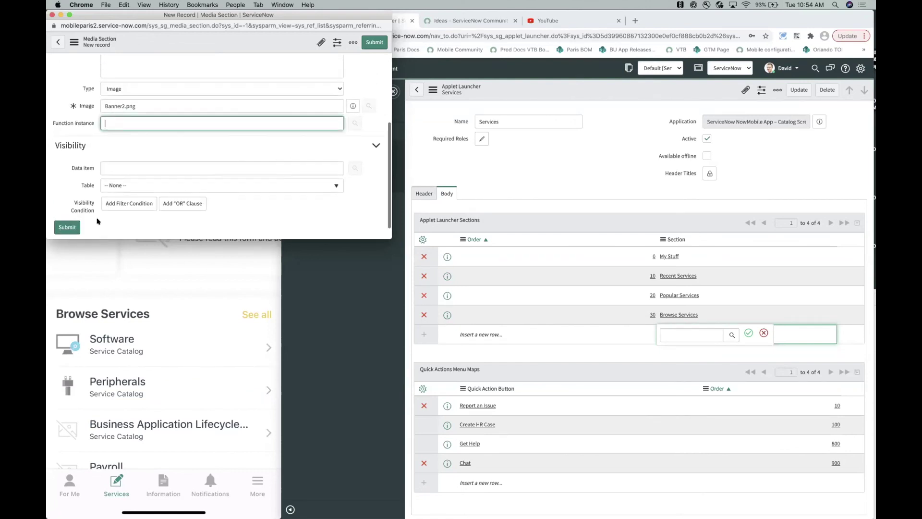
click(157, 89)
click(157, 89)
Submit the media section and search existing sections with a Title filter of *.
click(68, 227)
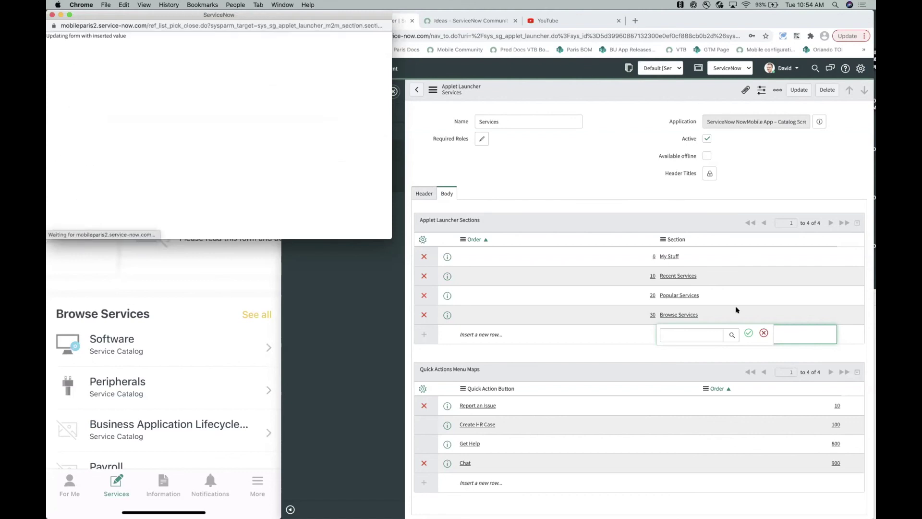
click(687, 335)
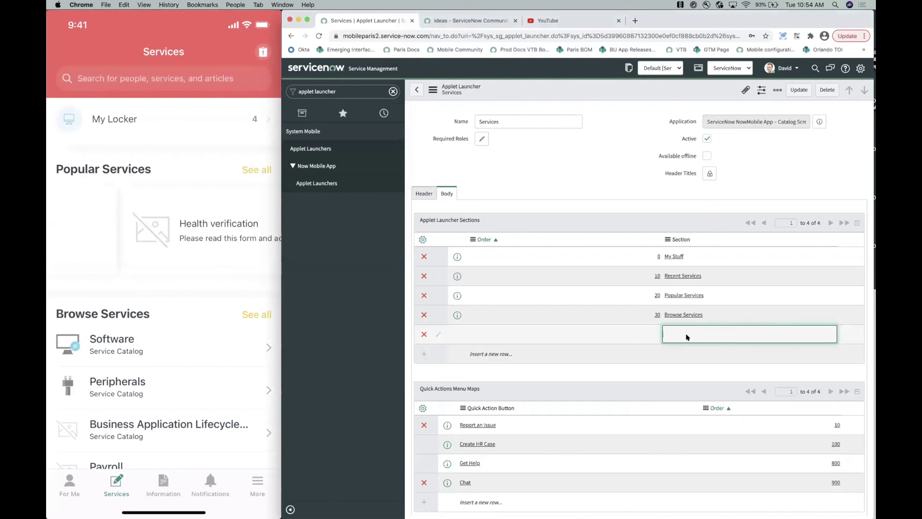
click(736, 335)
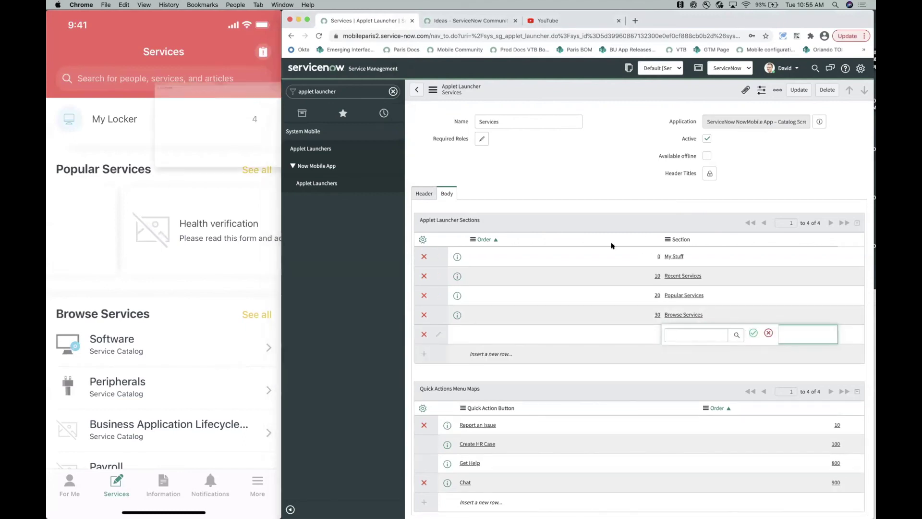
click(127, 100)
text(*)
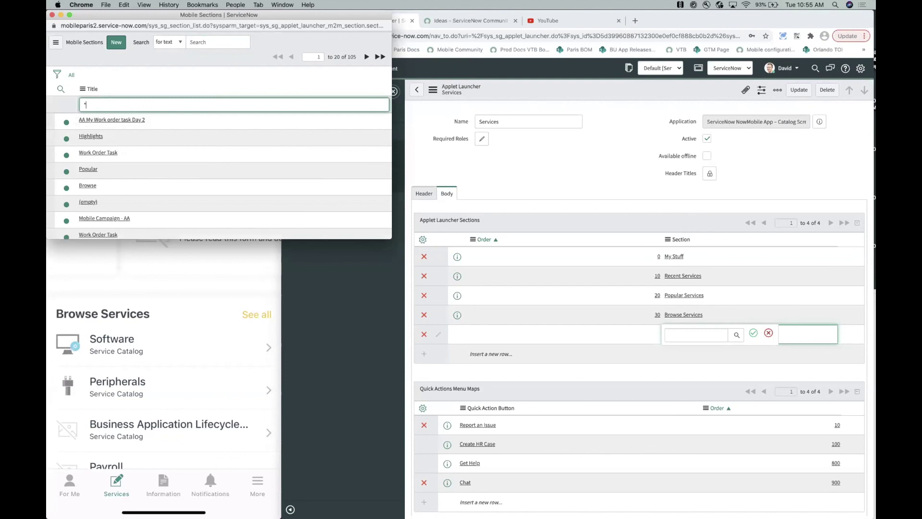
key(Return)
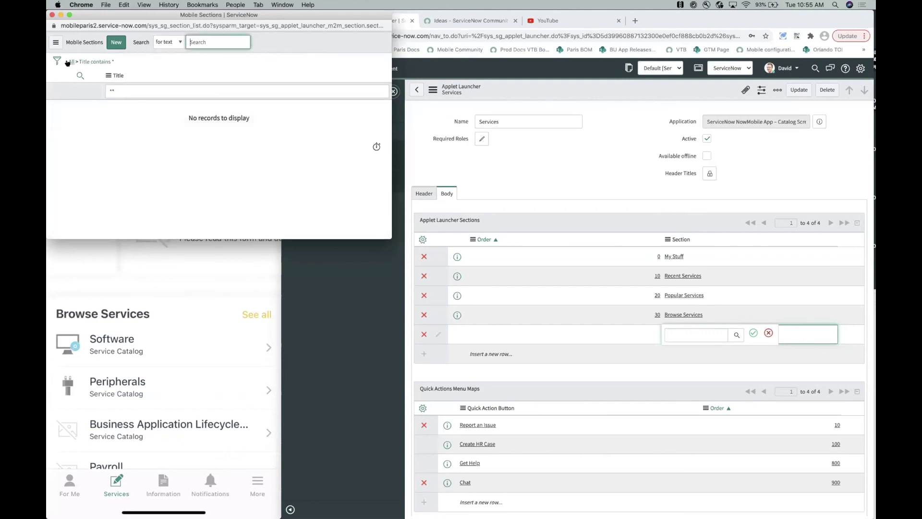
Close the sections lookup and cancel the new row's Section edit.
scroll(148, 163, down, 5)
scroll(148, 163, up, 3)
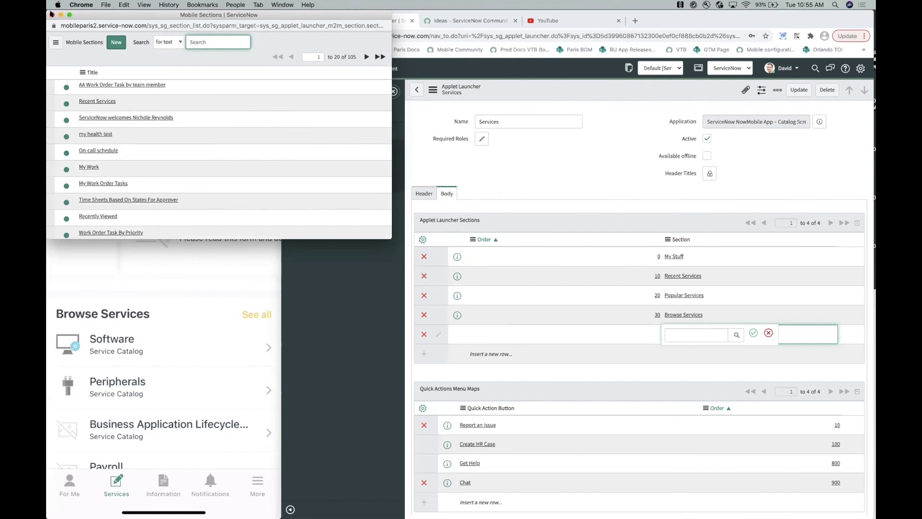
click(723, 356)
click(768, 333)
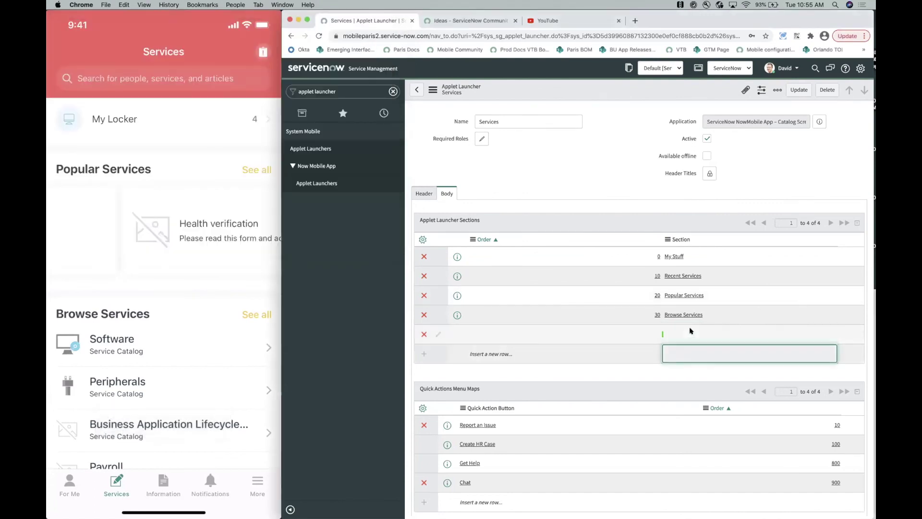
Create a new Media Section from the new row's Section lookup.
click(687, 332)
click(736, 334)
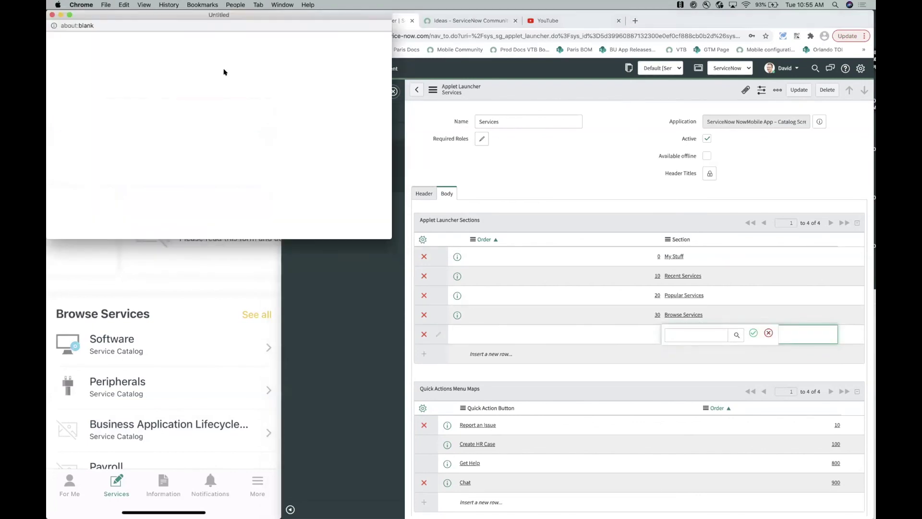
click(192, 134)
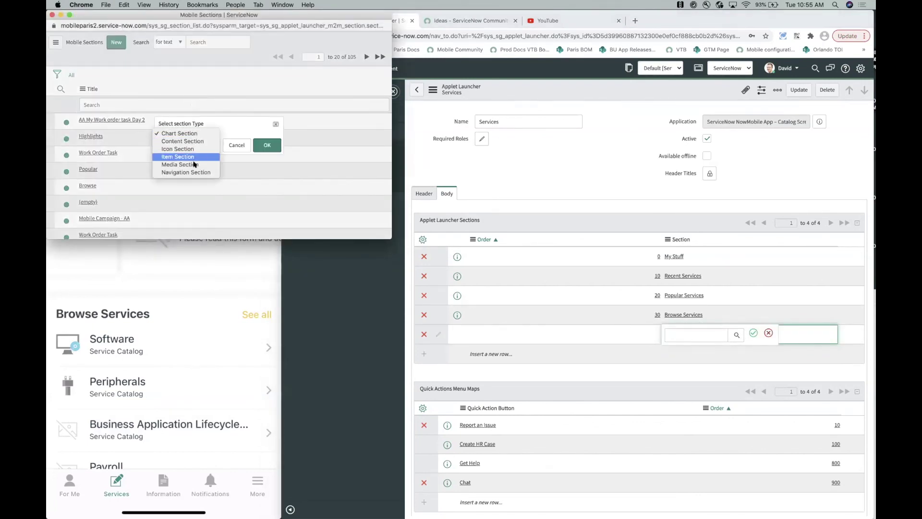
click(215, 158)
click(262, 146)
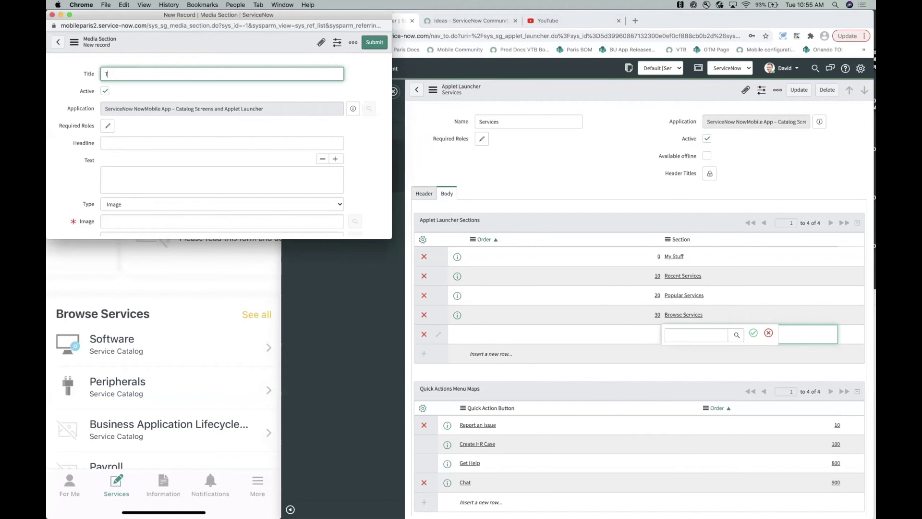
Title it Test Media, set its image to Banner2.png, and submit it.
text(Test)
scroll(129, 144, down, 2)
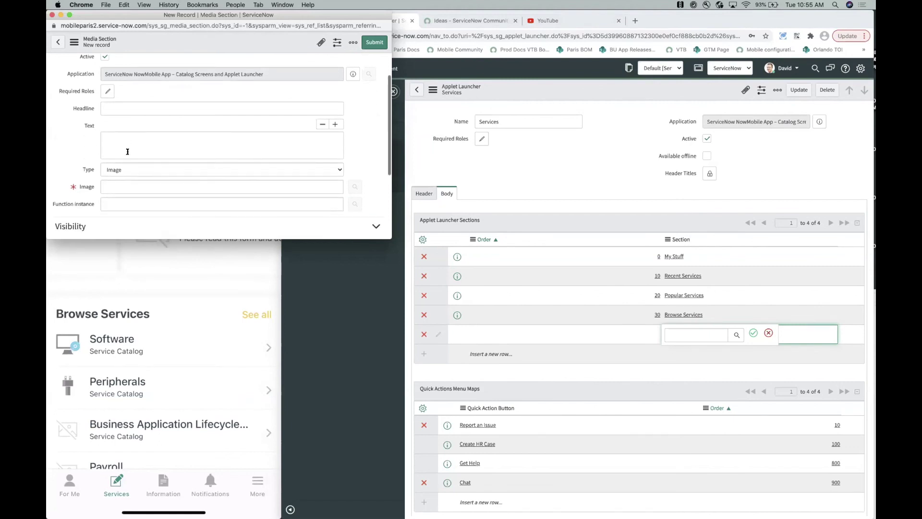
scroll(130, 149, up, 1)
text(Media)
click(132, 201)
text(*)
click(120, 224)
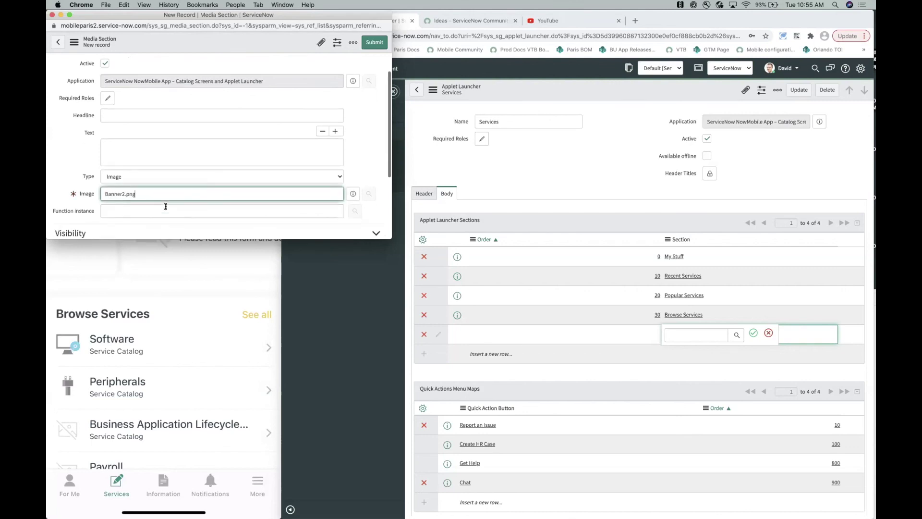
click(374, 43)
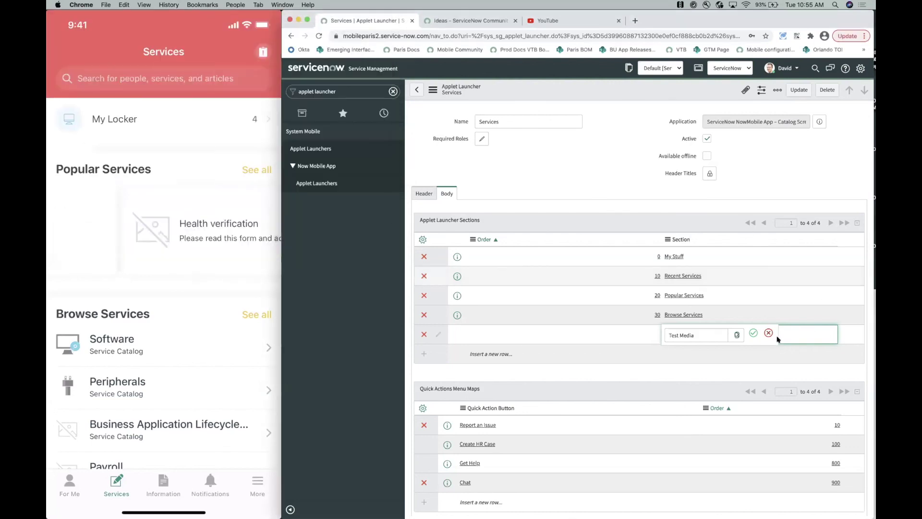
Commit Test Media in the fifth row, save the Services launcher, and look up function instances.
click(754, 333)
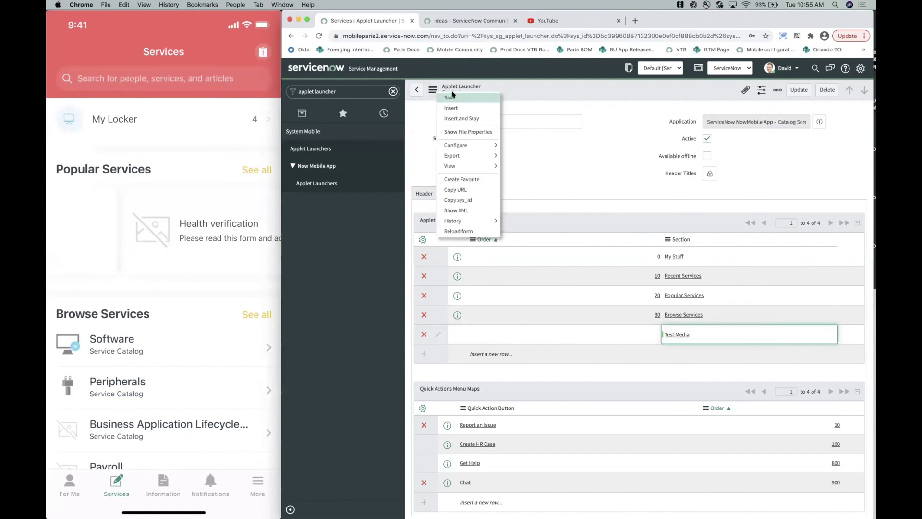
click(666, 256)
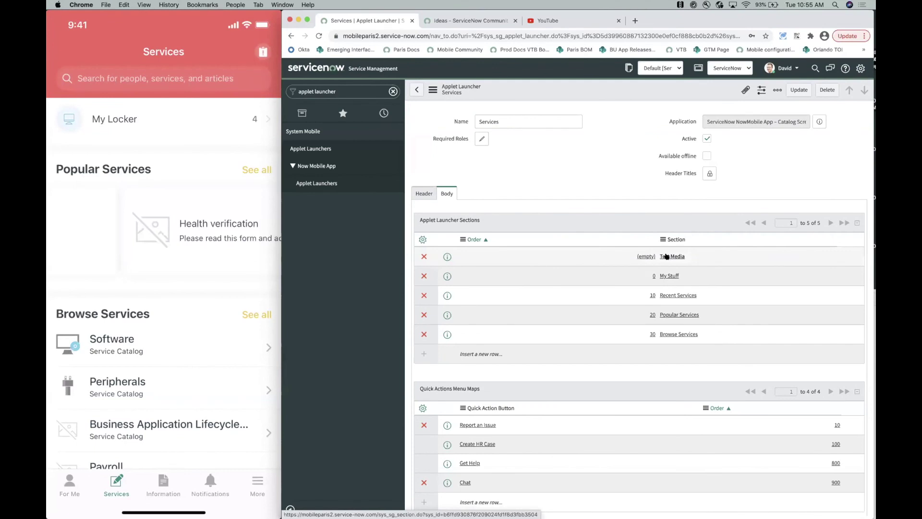
text(*)
click(802, 286)
Reopen the Test Media Function instance lookup and start a new function instance record.
drag(567, 291, 567, 411)
click(481, 286)
click(485, 289)
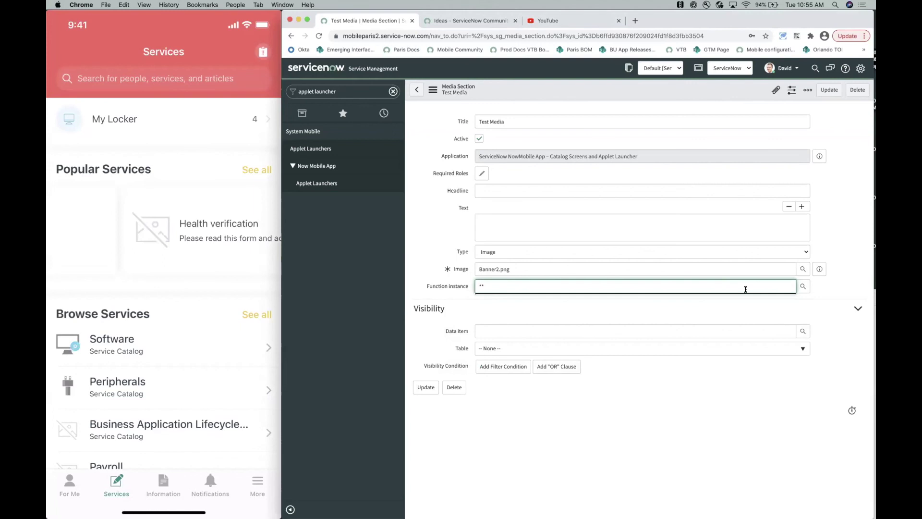
click(802, 286)
click(803, 287)
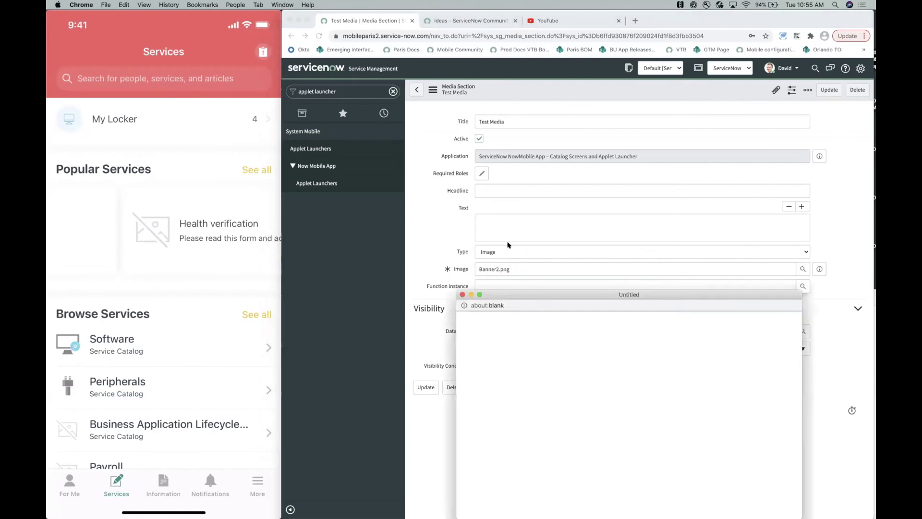
scroll(555, 388, down, 3)
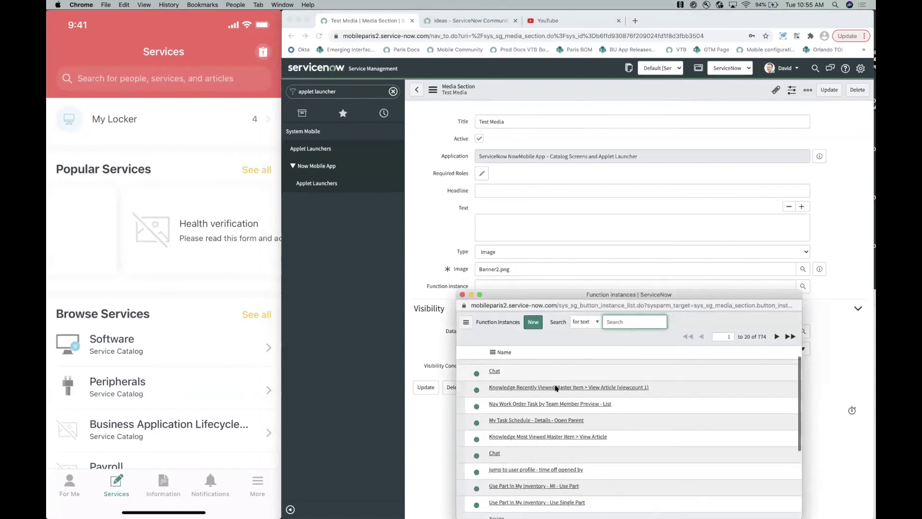
scroll(538, 364, up, 5)
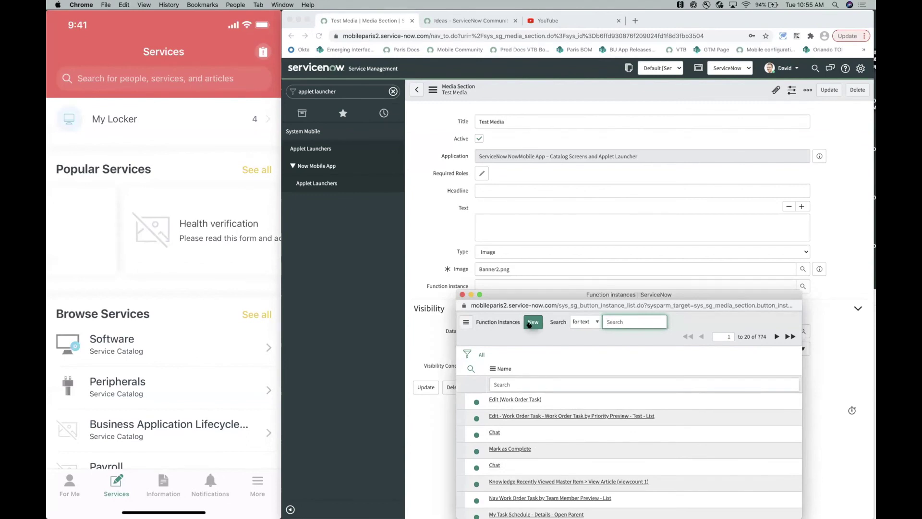
click(533, 326)
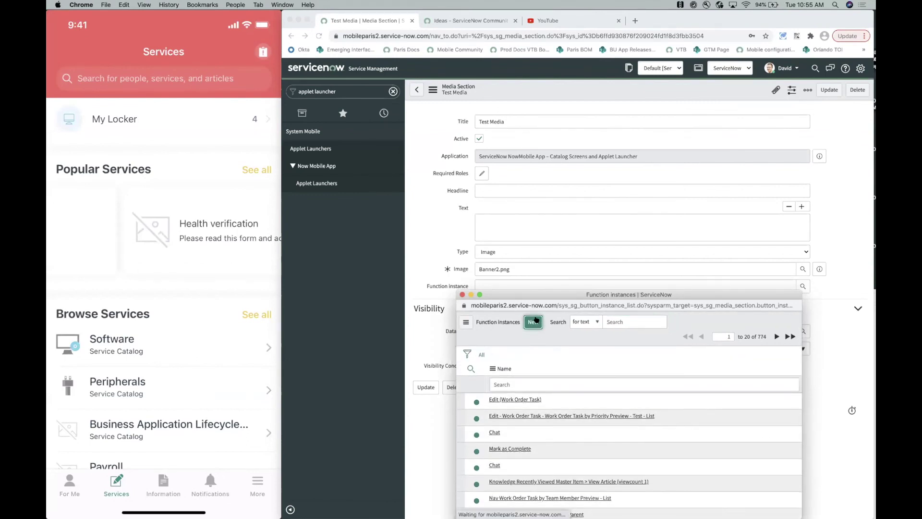
scroll(557, 387, down, 2)
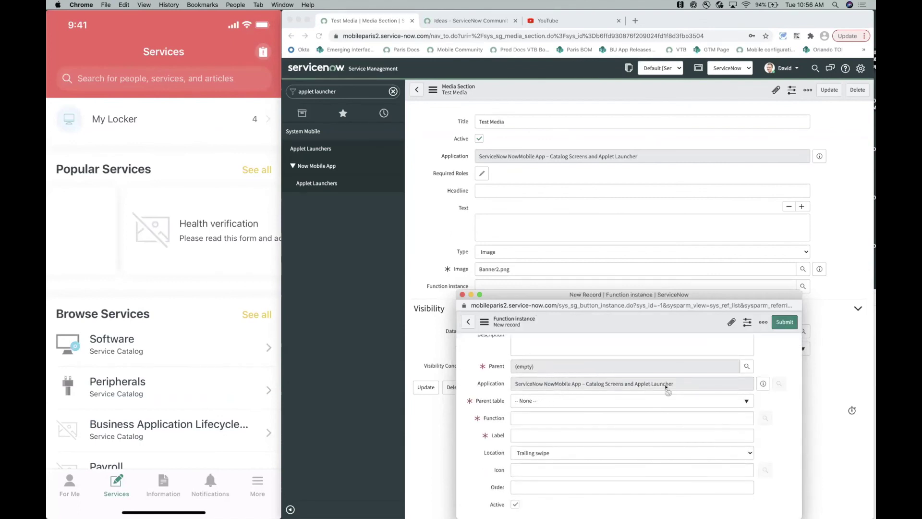
Set the function instance's Parent table to Applet Launcher and its Parent to Services.
click(595, 401)
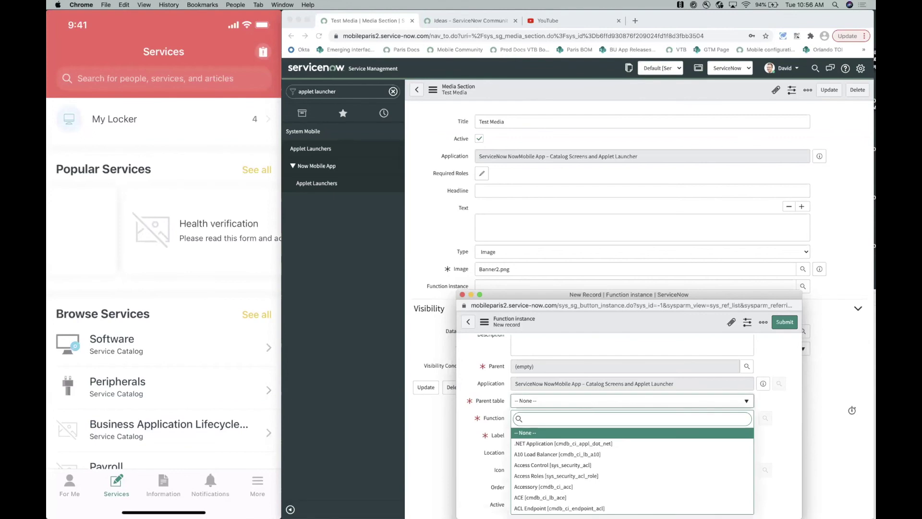
text(applet launcher)
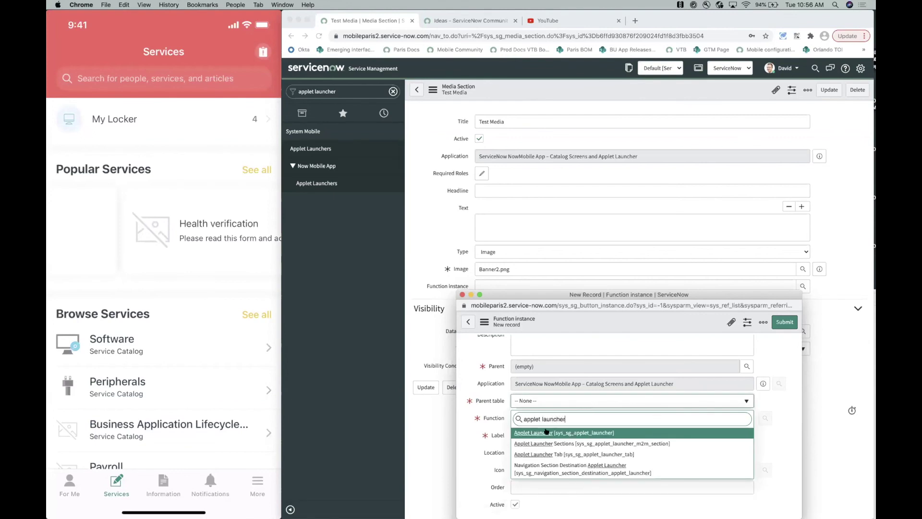
click(546, 432)
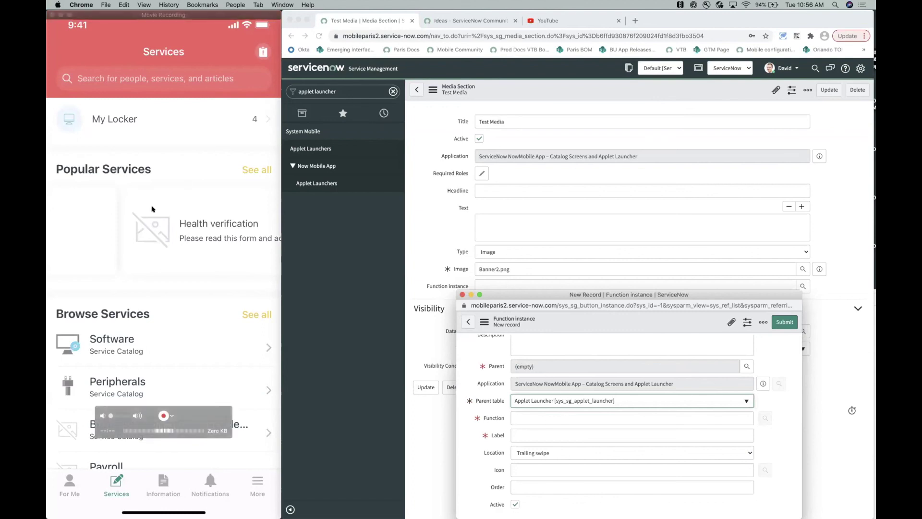
click(746, 368)
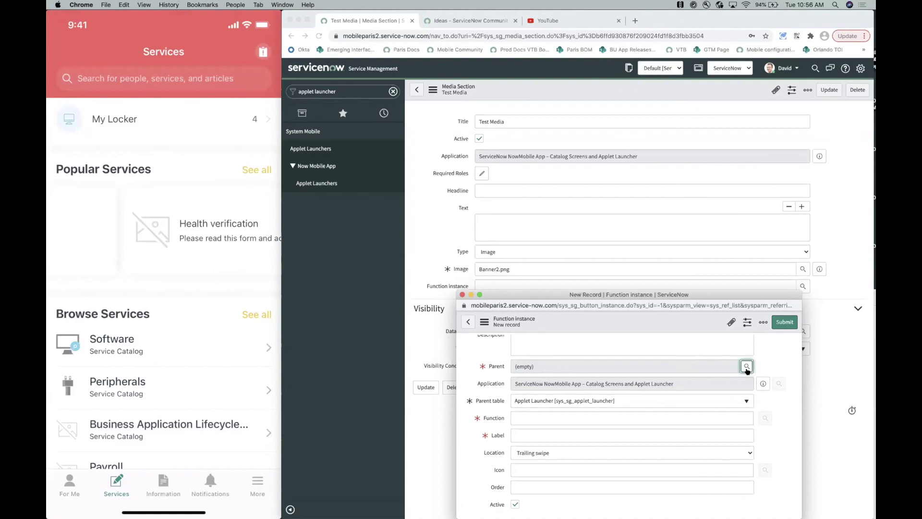
click(512, 388)
text(service)
click(531, 401)
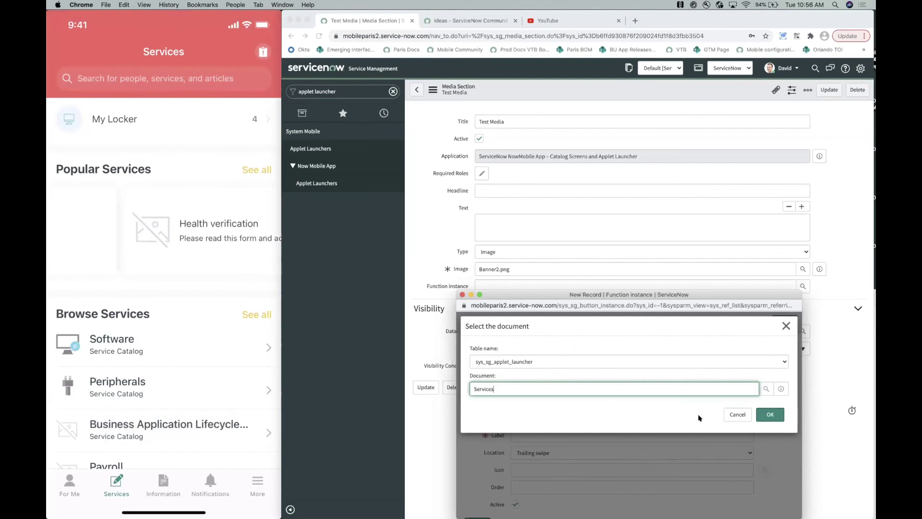
click(768, 414)
click(624, 413)
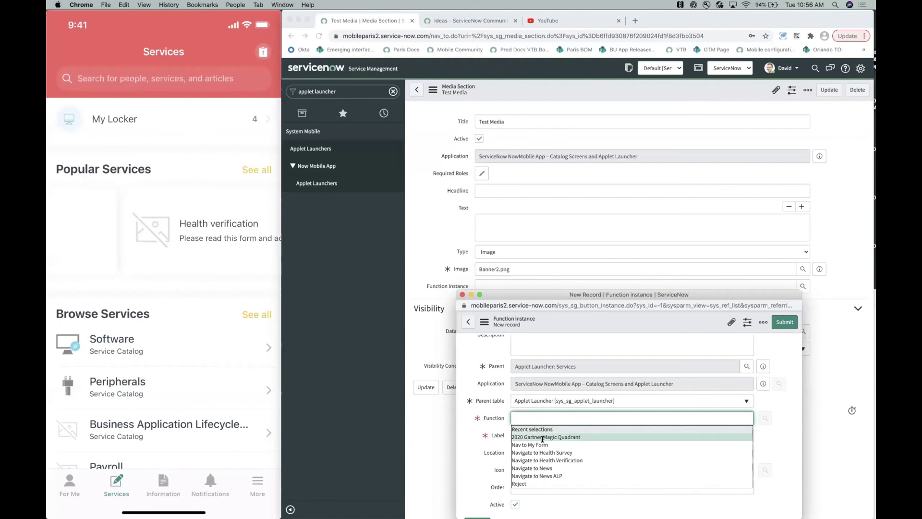
Choose Navigate to News as the function, label it 'Navigate to News', and set Location to Media section.
click(562, 466)
click(542, 434)
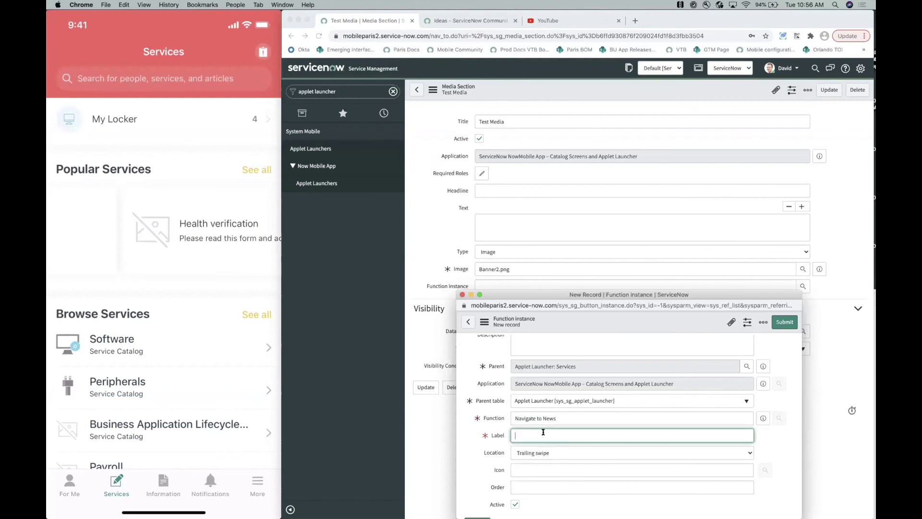
text(Navigate to News)
click(553, 451)
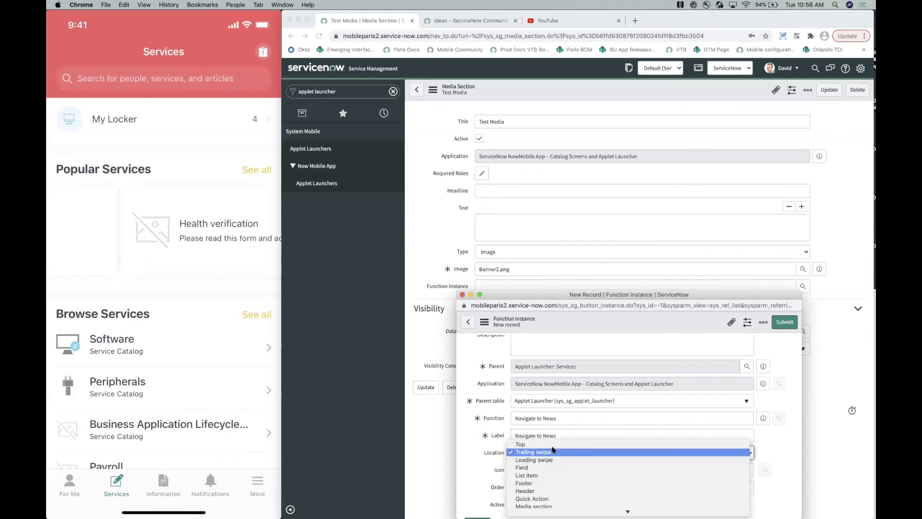
scroll(556, 456, down, 1)
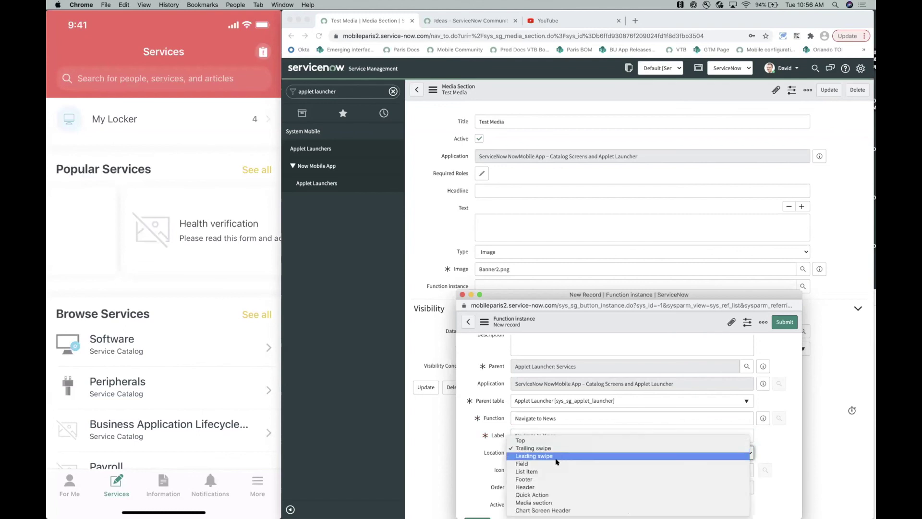
click(538, 502)
scroll(533, 450, up, 1)
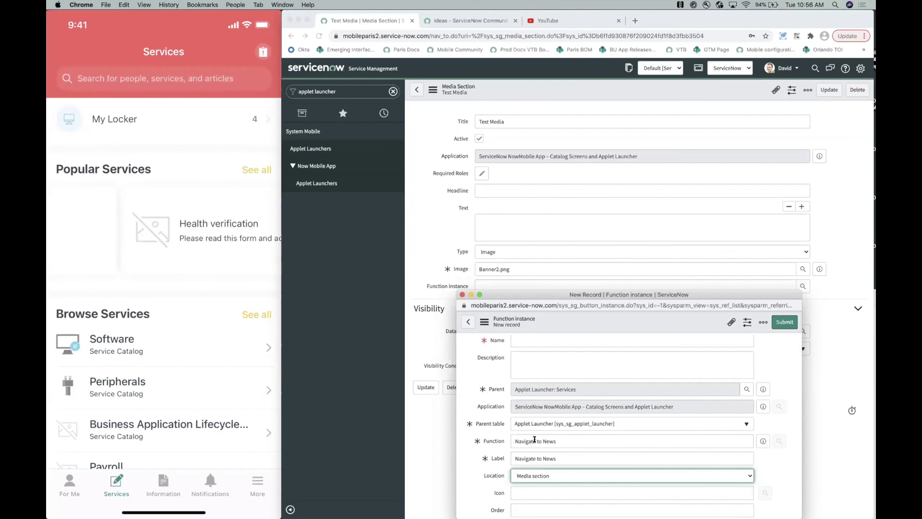
scroll(534, 438, down, 2)
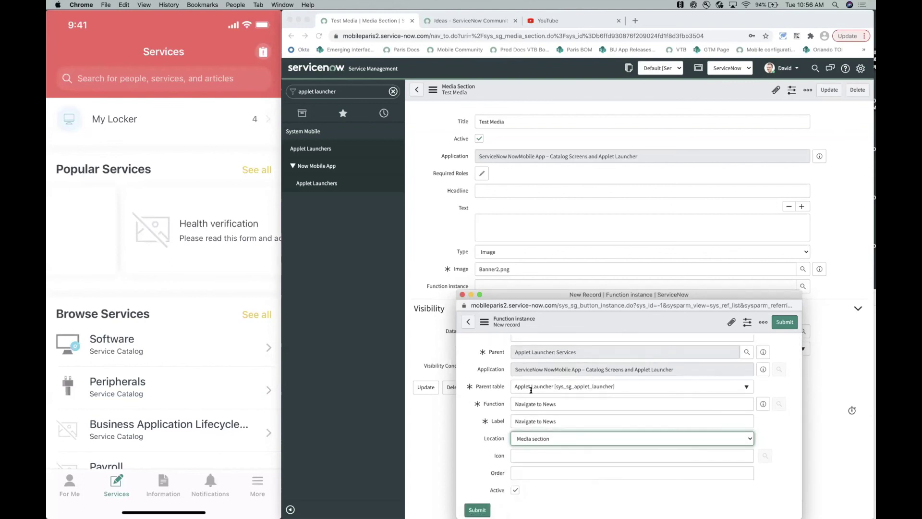
Fill in the required Name 'Nav to News' and submit the function instance.
click(784, 321)
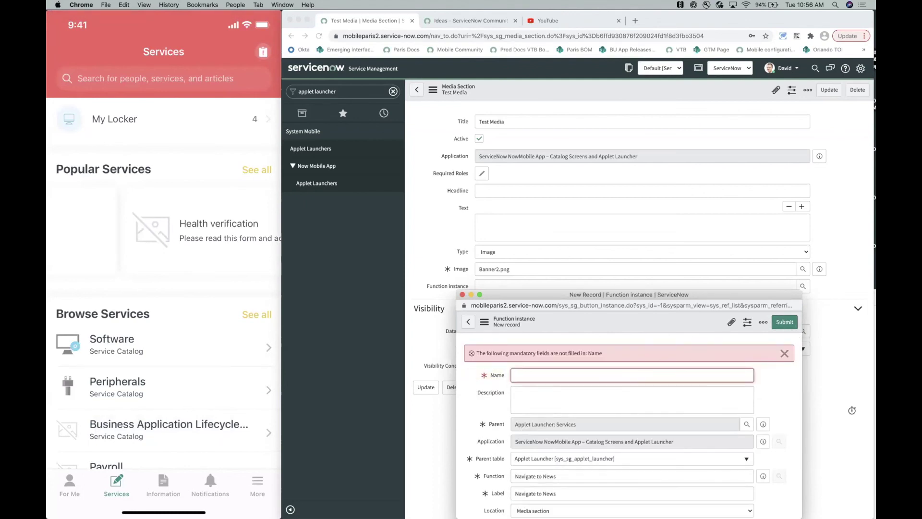
text(Nav to News)
click(785, 322)
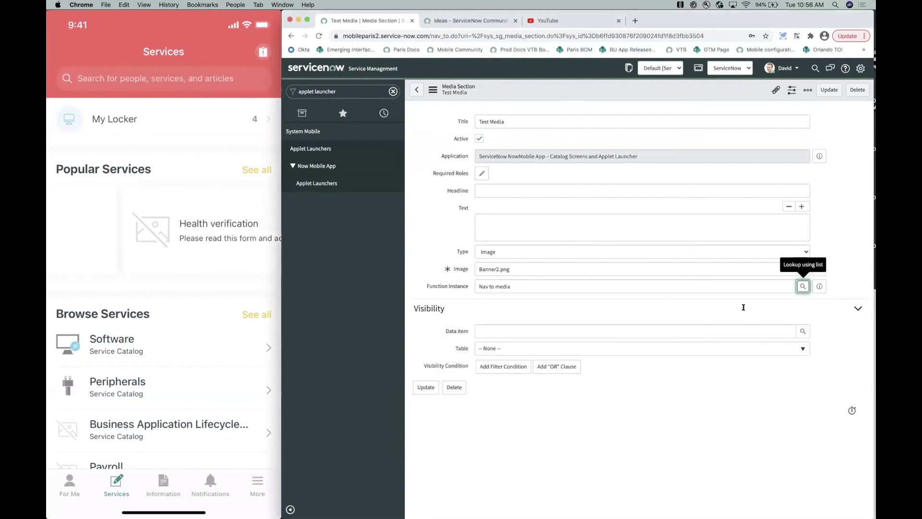
Update the Test Media section and test the Navigate to News banner in the phone simulator.
click(828, 90)
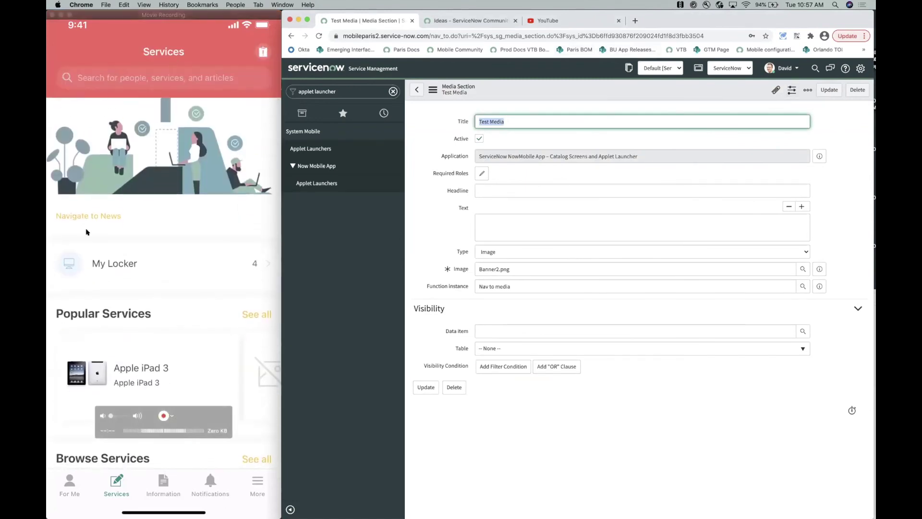
click(89, 218)
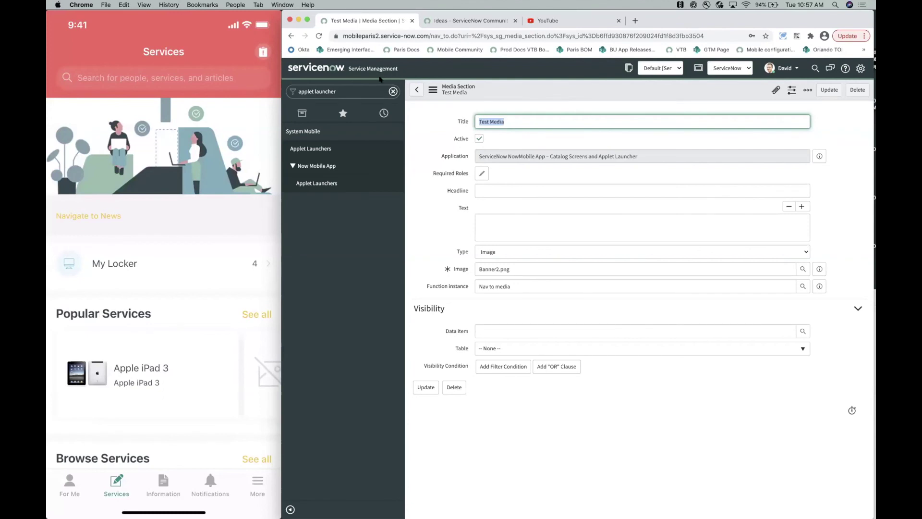
Delete the Test Media row from the Services launcher, save it, and open the Mobile Community forum.
click(416, 90)
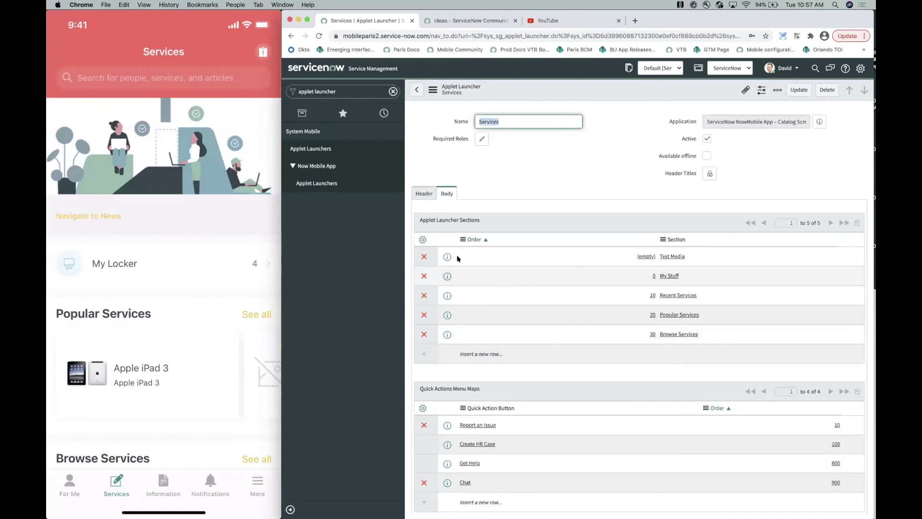
click(423, 256)
click(800, 91)
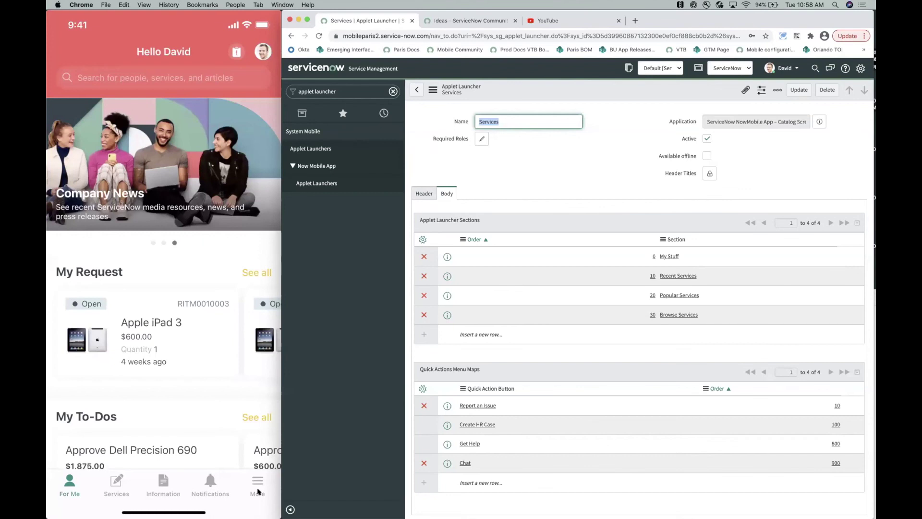
click(466, 52)
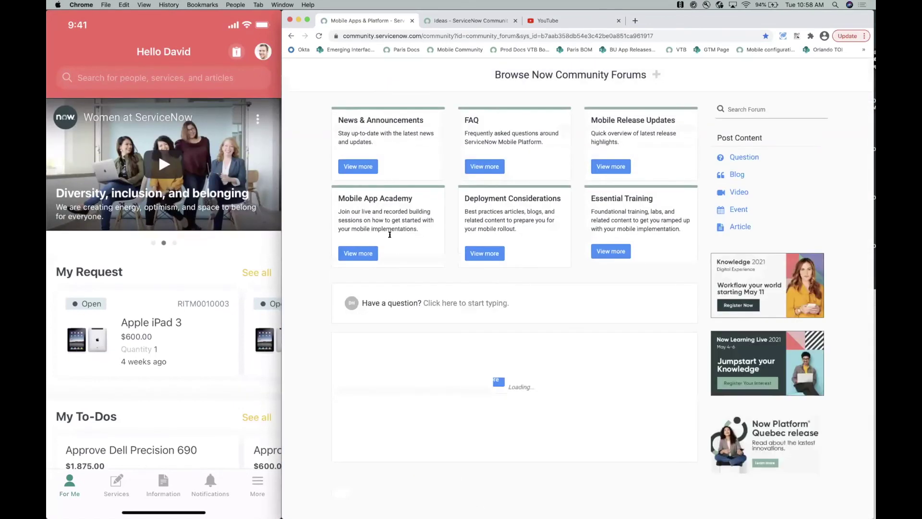
Highlight the News & Announcements, FAQ and Essential Training card descriptions, then view more Essential Training.
drag(424, 243, 337, 220)
click(376, 240)
drag(392, 245, 333, 219)
click(379, 243)
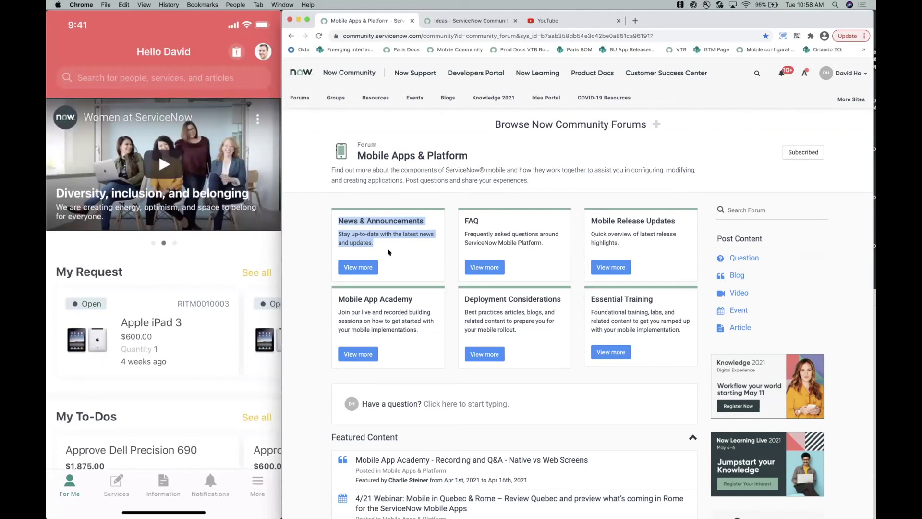
drag(534, 233, 469, 218)
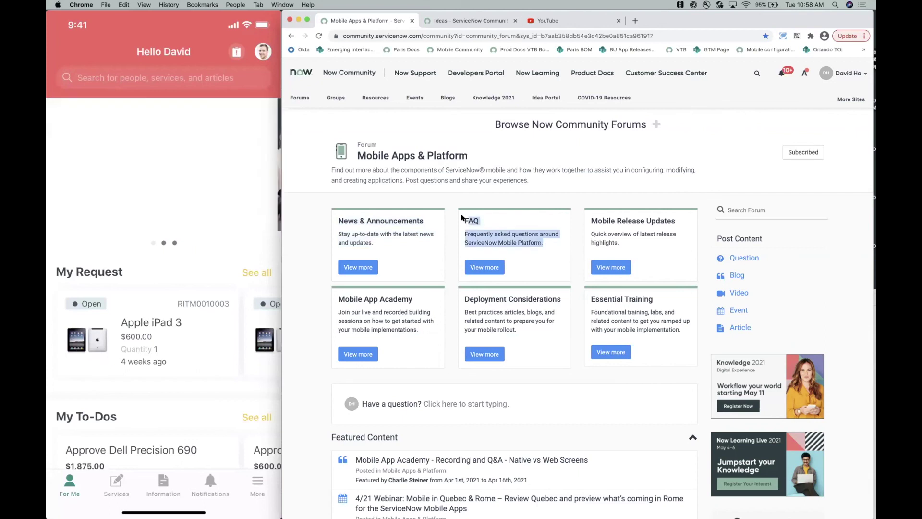
click(637, 248)
drag(682, 333, 583, 293)
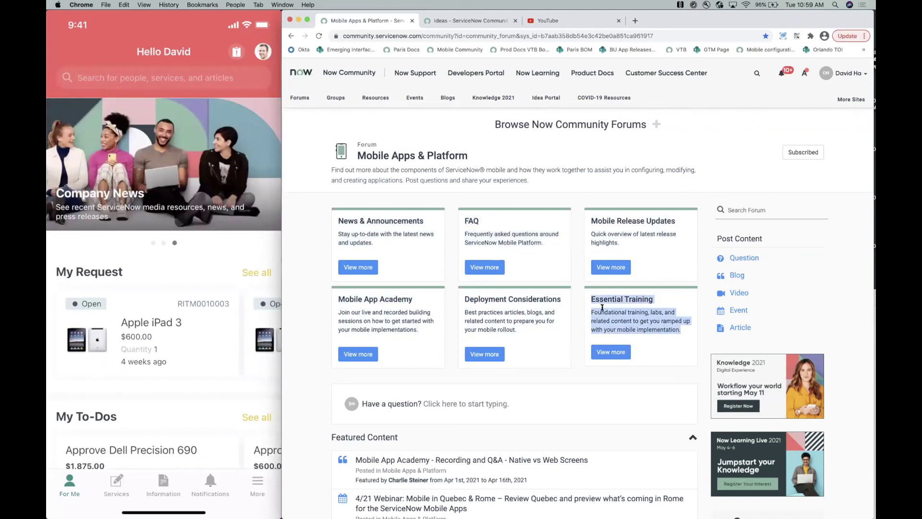
click(540, 330)
click(608, 351)
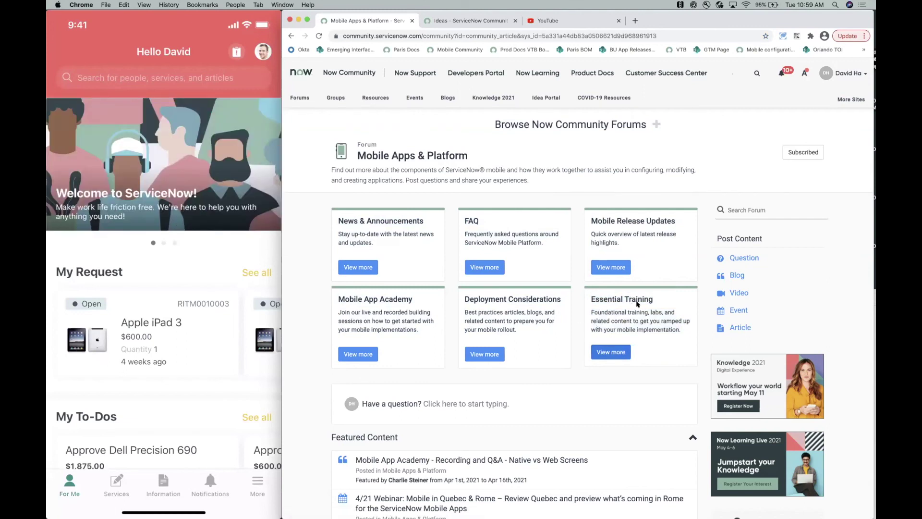
Skim the Essential Training article, return to the forum, and open the 4/21 Webinar on Mobile in Quebec & Rome.
scroll(537, 282, down, 3)
scroll(537, 282, down, 5)
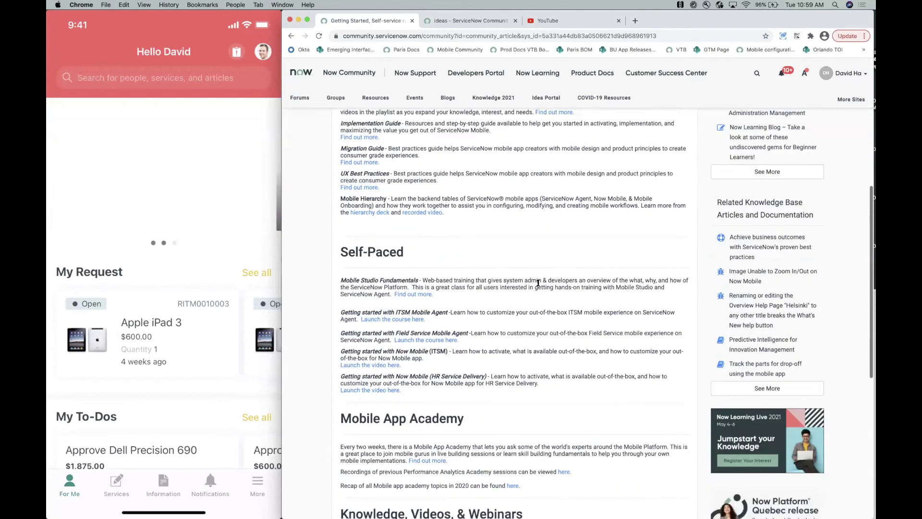
scroll(538, 284, up, 1)
scroll(538, 284, down, 3)
scroll(537, 283, up, 4)
scroll(538, 282, up, 5)
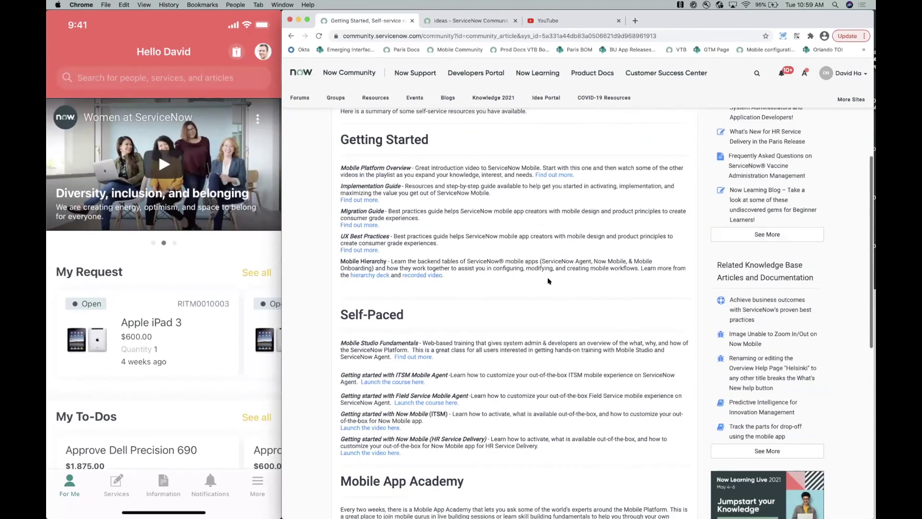
click(454, 50)
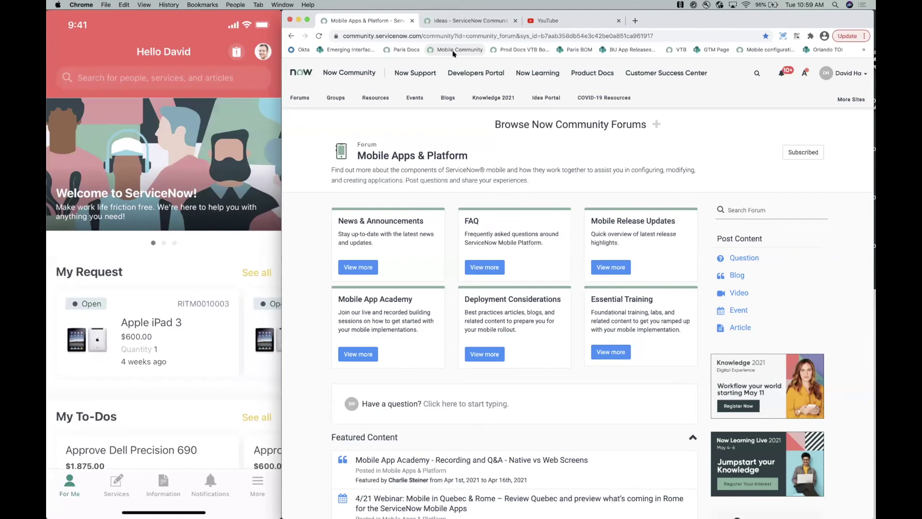
scroll(585, 229, down, 5)
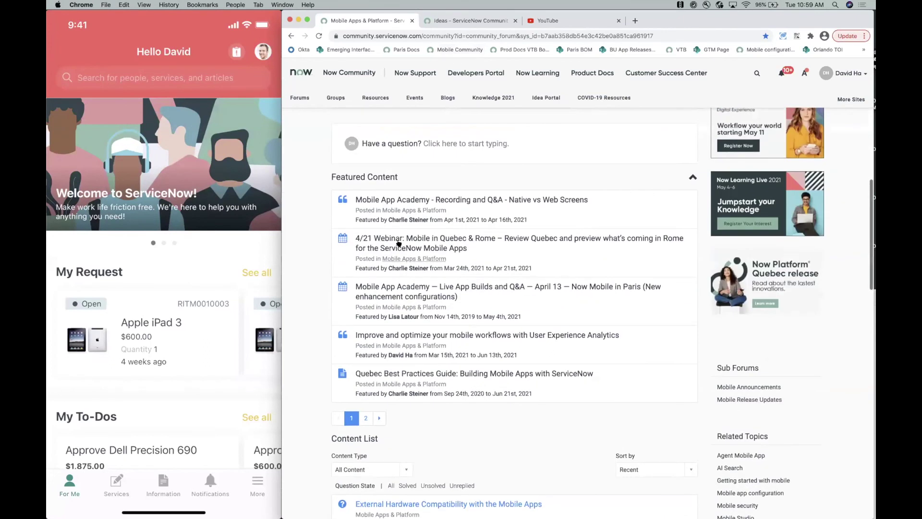
click(424, 242)
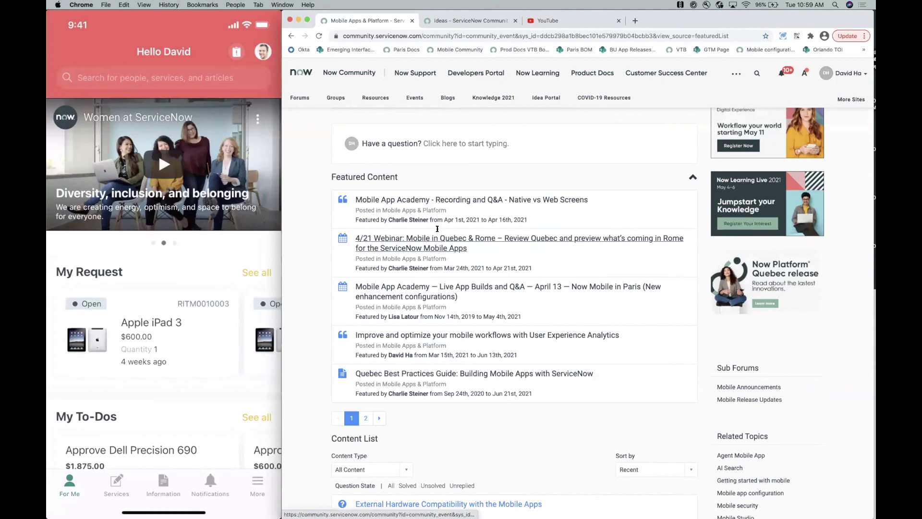